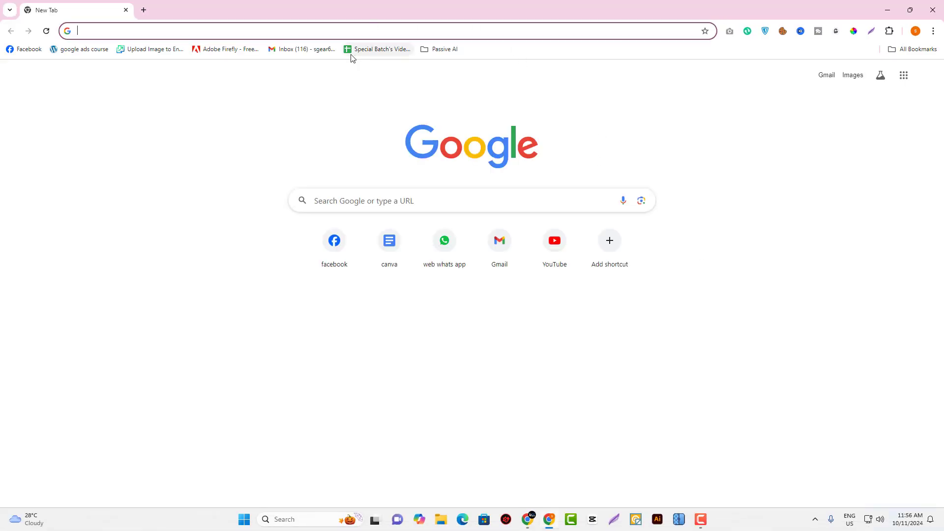
Open the Google Ads home page at ads.google.com and sign in to the advertising account
{"action": "type", "text": "ads"}
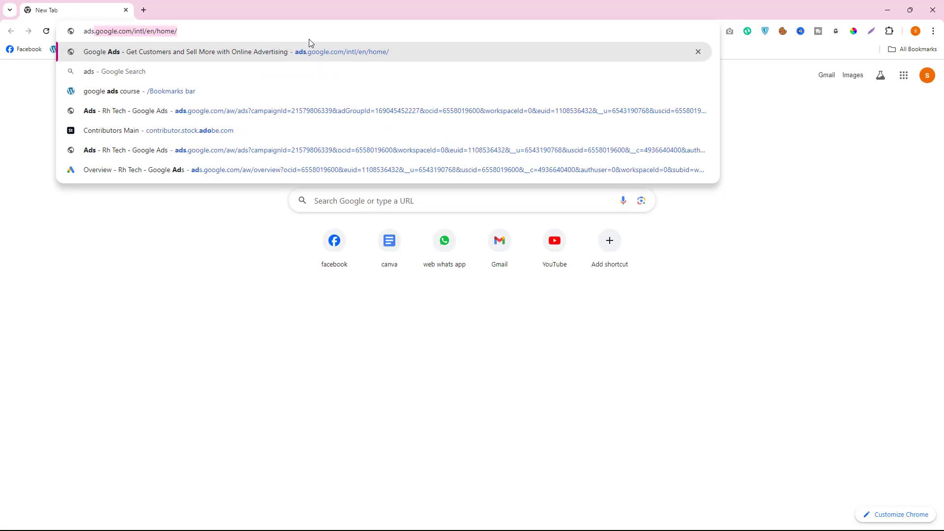
{"action": "key", "text": "Return"}
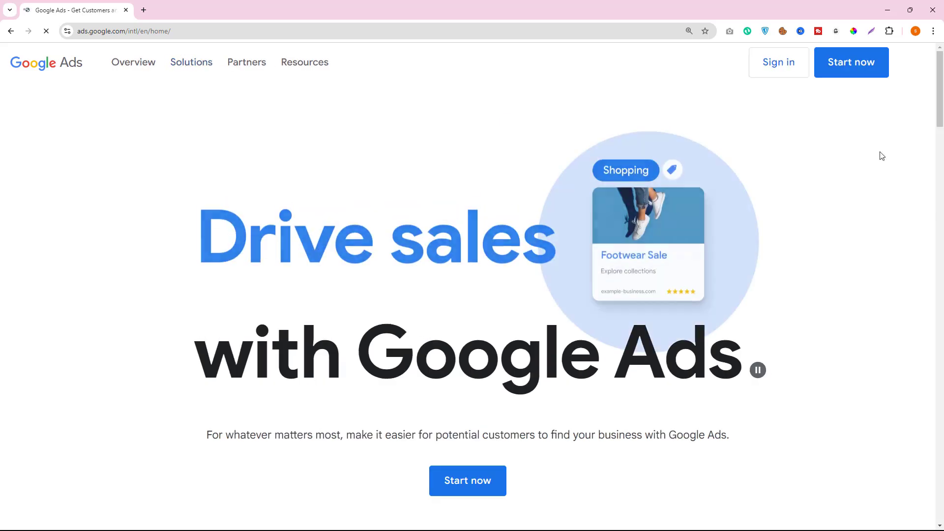
{"action": "left_click", "coordinate": [793, 62]}
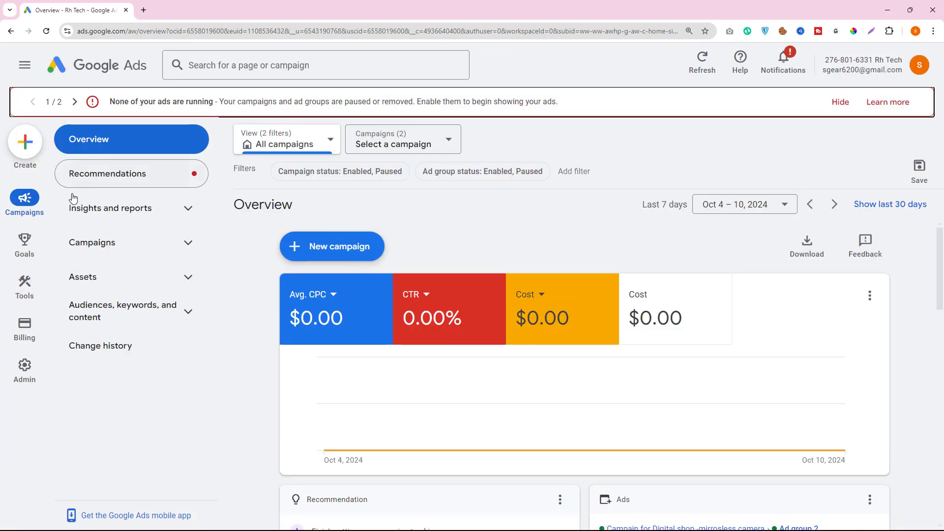
Start a new campaign and hide the notice about none of the ads running
{"action": "left_click", "coordinate": [350, 247]}
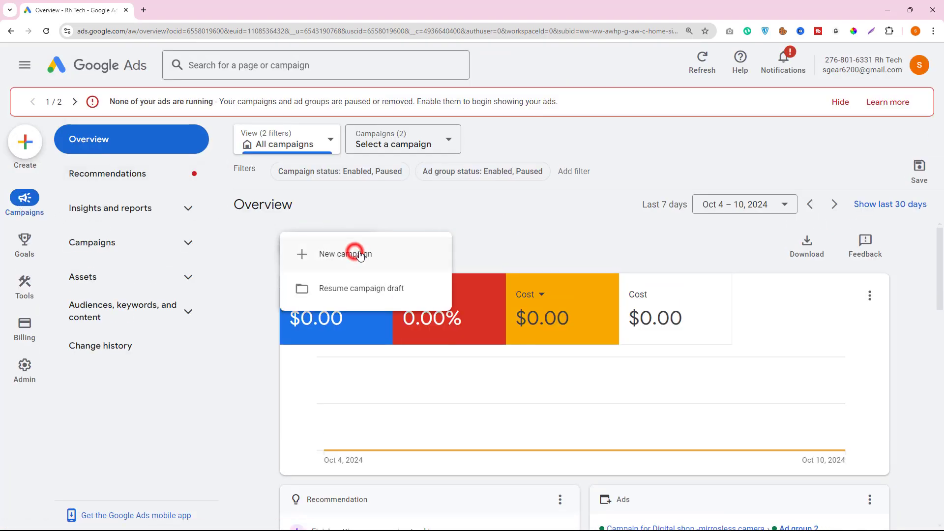
{"action": "left_click", "coordinate": [352, 251]}
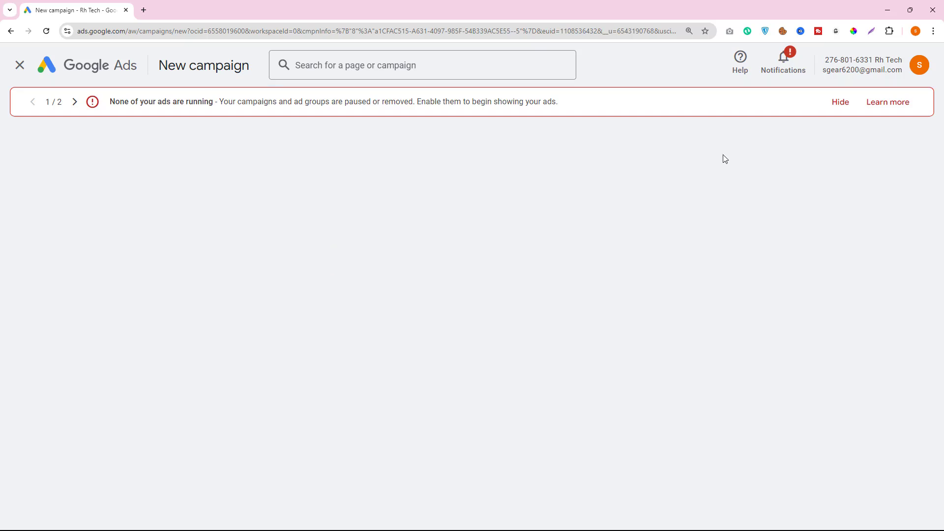
{"action": "left_click", "coordinate": [837, 103]}
Choose Sales as the campaign objective and continue with the account-default conversion goals
{"action": "left_click", "coordinate": [241, 277]}
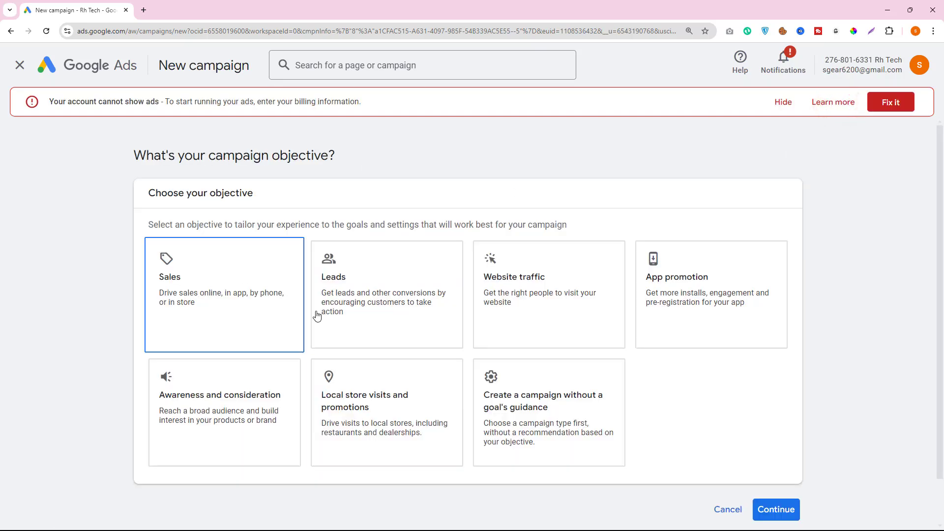
{"action": "left_click", "coordinate": [339, 295]}
{"action": "left_click", "coordinate": [159, 302]}
{"action": "left_click", "coordinate": [181, 274]}
{"action": "scroll", "coordinate": [472, 266], "scroll_direction": "down", "scroll_amount": 2}
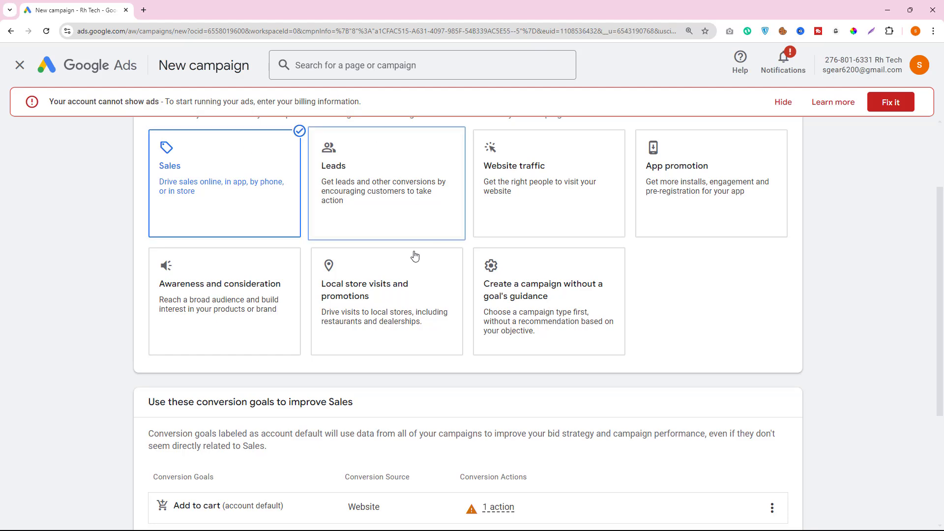
{"action": "scroll", "coordinate": [326, 282], "scroll_direction": "down", "scroll_amount": 3}
{"action": "scroll", "coordinate": [442, 369], "scroll_direction": "down", "scroll_amount": 1}
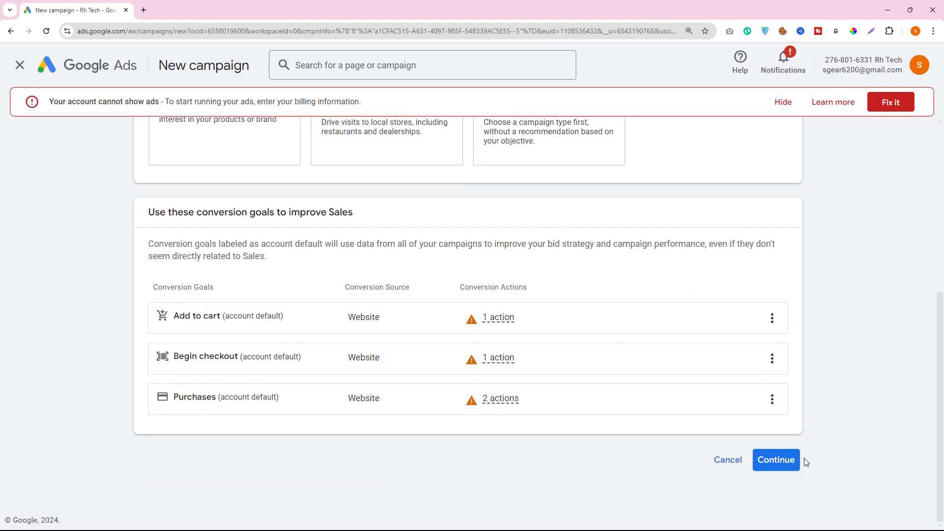
{"action": "left_click", "coordinate": [789, 462]}
Select Search as the campaign type
{"action": "scroll", "coordinate": [276, 261], "scroll_direction": "down", "scroll_amount": 4}
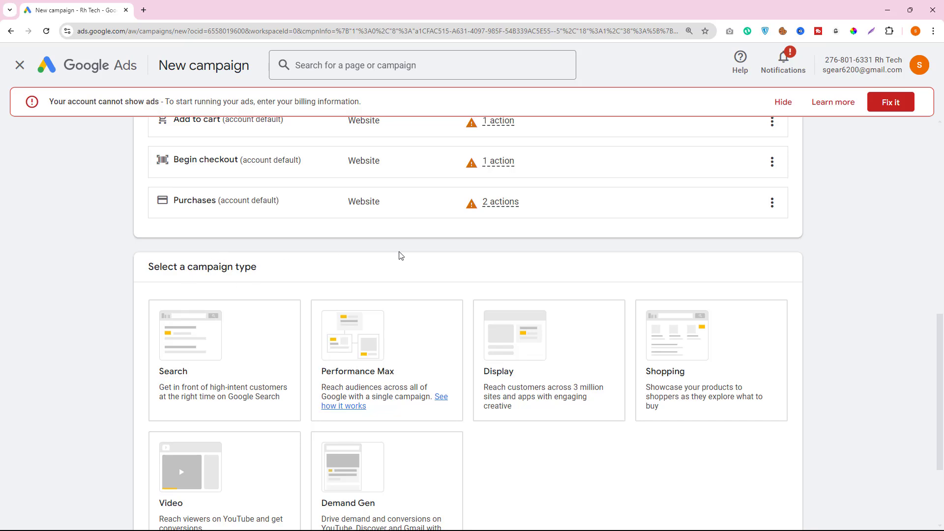
{"action": "scroll", "coordinate": [434, 286], "scroll_direction": "down", "scroll_amount": 2}
{"action": "left_click", "coordinate": [216, 247]}
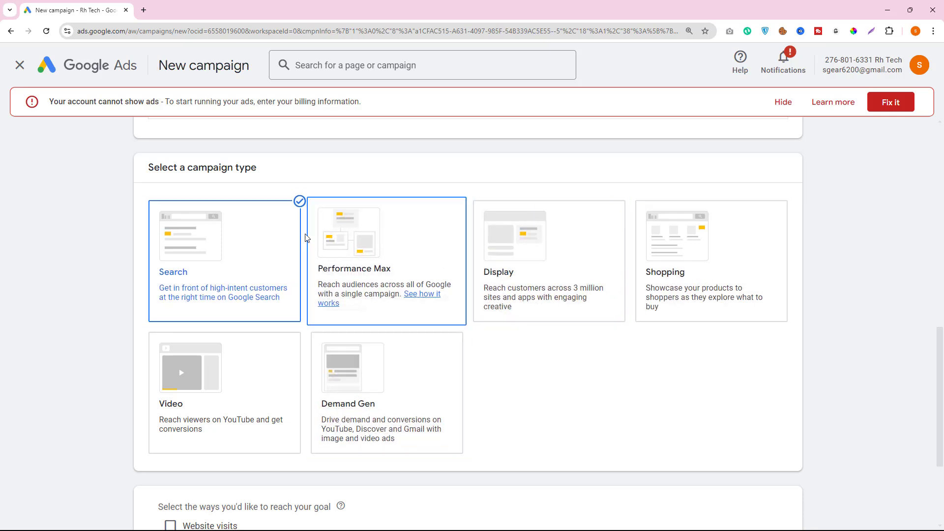
Enable phone calls as the way to reach the campaign goal
{"action": "scroll", "coordinate": [249, 244], "scroll_direction": "down", "scroll_amount": 3}
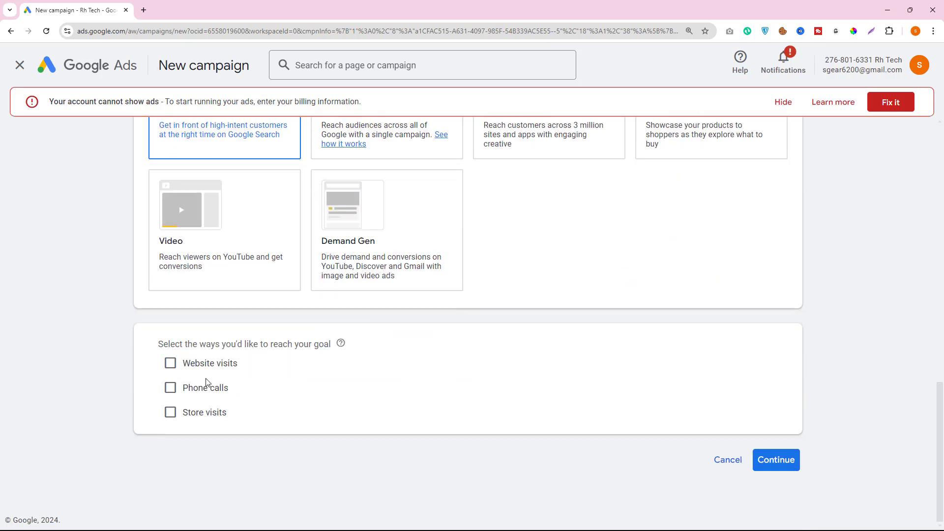
{"action": "left_click_drag", "start_coordinate": [157, 343], "coordinate": [333, 347]}
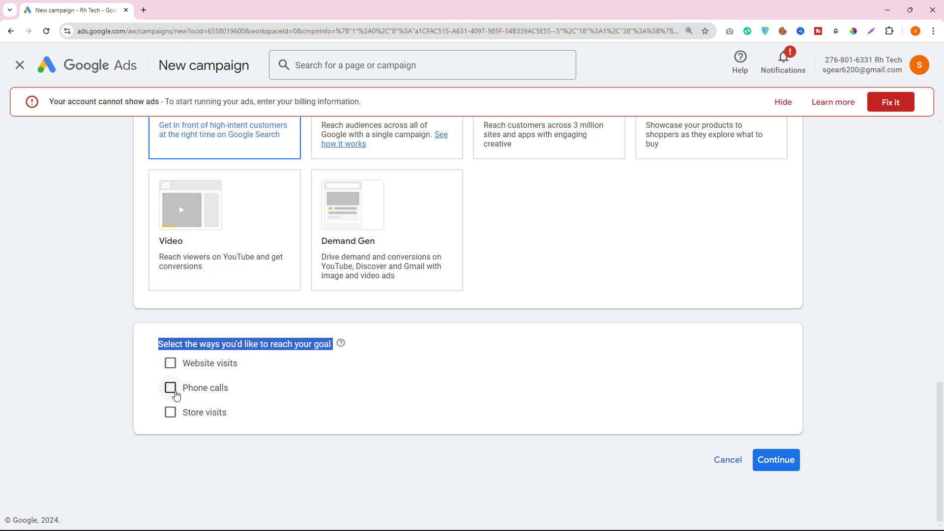
{"action": "left_click", "coordinate": [171, 387]}
{"action": "scroll", "coordinate": [325, 418], "scroll_direction": "down", "scroll_amount": 1}
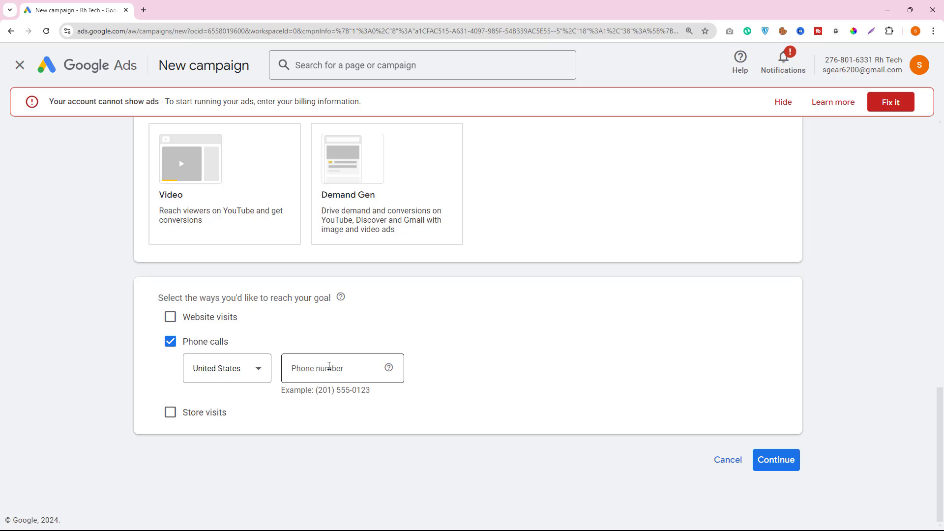
Search Google in a new browser tab for "google ads call forwarding"
{"action": "left_click", "coordinate": [144, 10]}
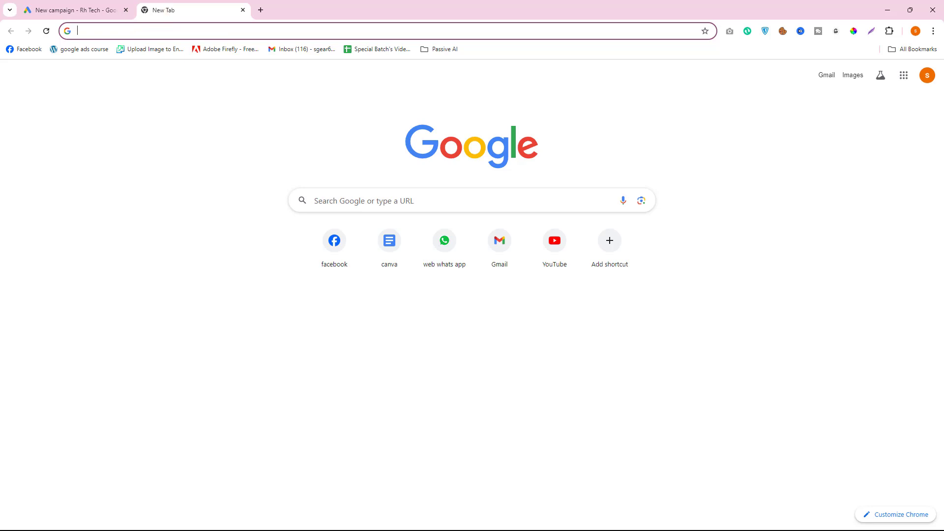
{"action": "type", "text": "fgo"}
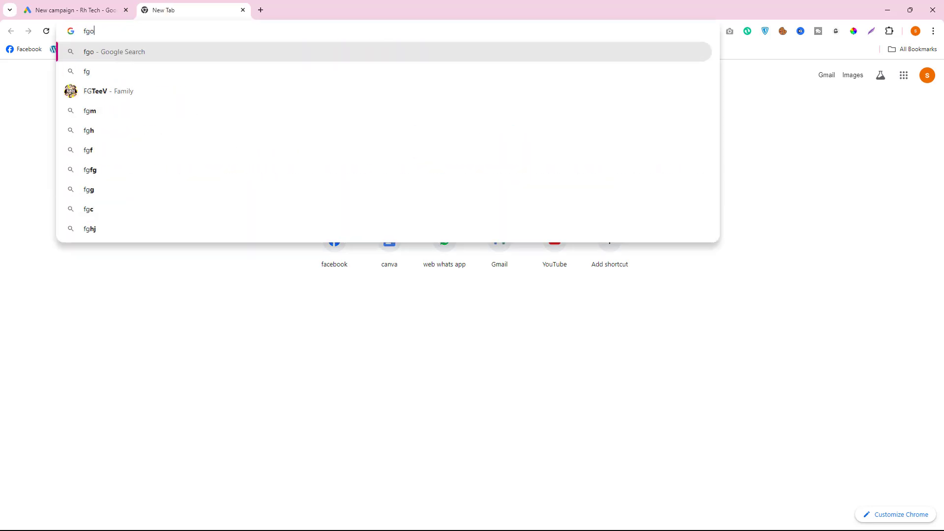
{"action": "type", "text": "ogle "}
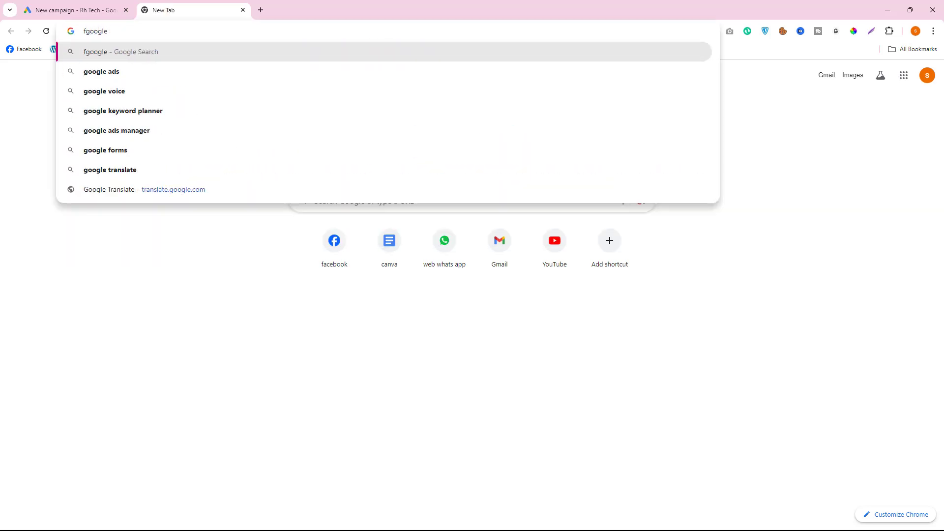
{"action": "type", "text": "ads call "}
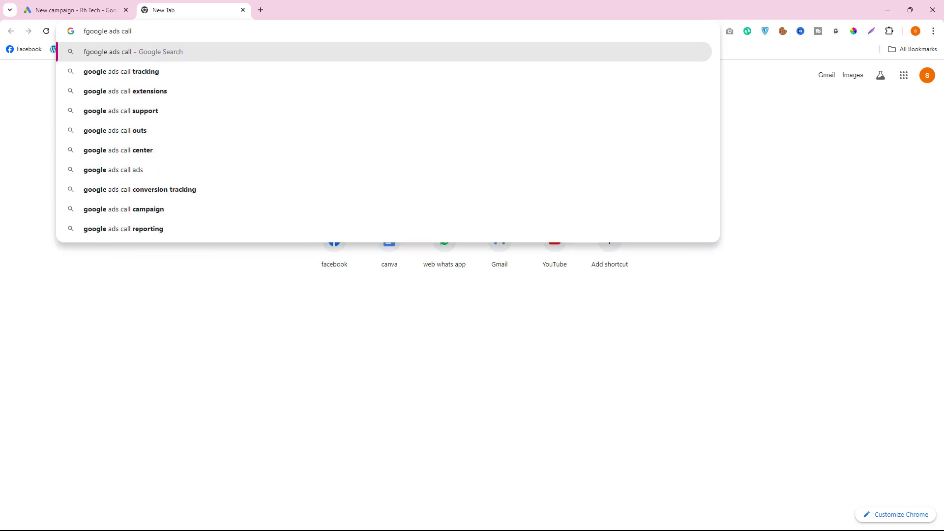
{"action": "type", "text": "forw"}
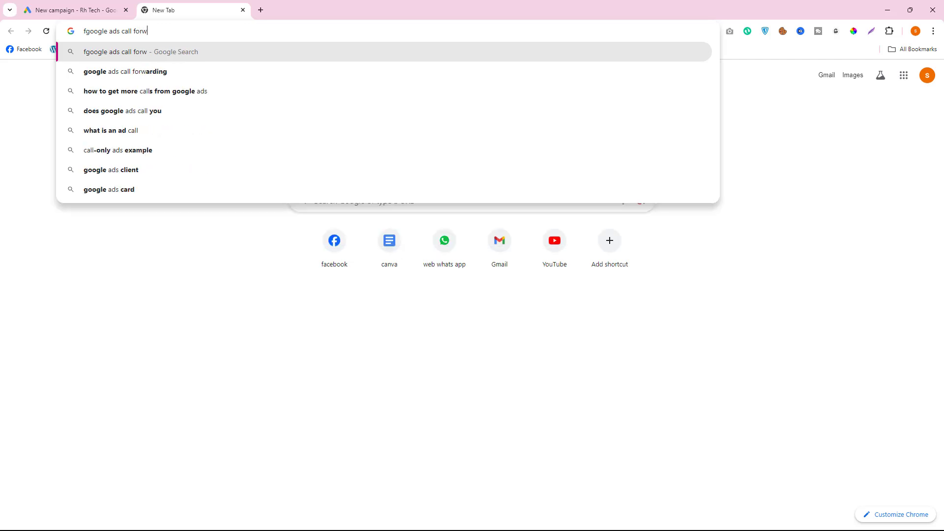
{"action": "left_click", "coordinate": [157, 71]}
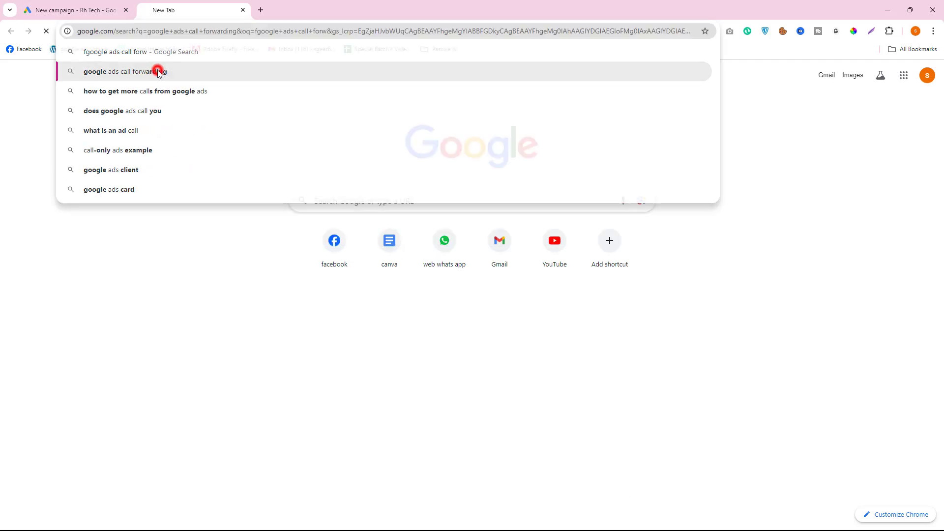
Refine the search to "google ads call forwarding tool free" and open the Google Ads Help article on the Google forwarding number
{"action": "type", "text": "tool free"}
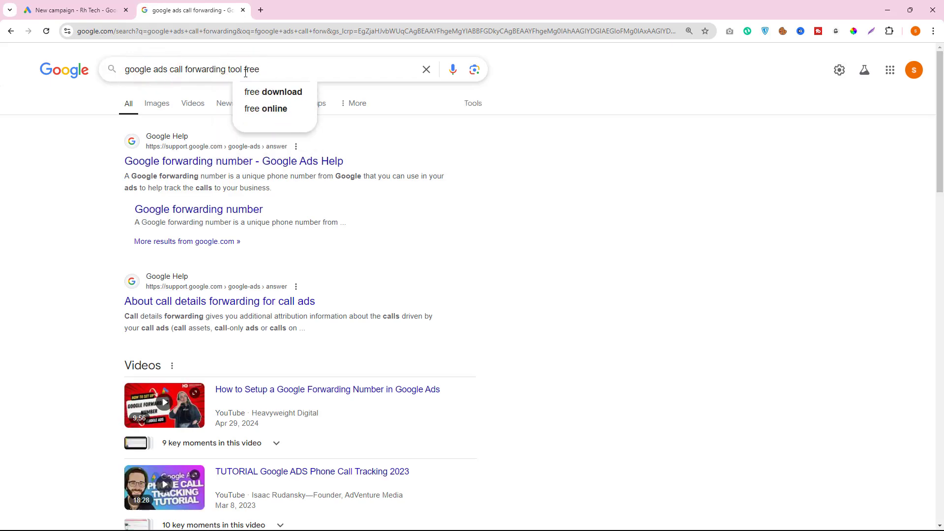
{"action": "key", "text": "Return"}
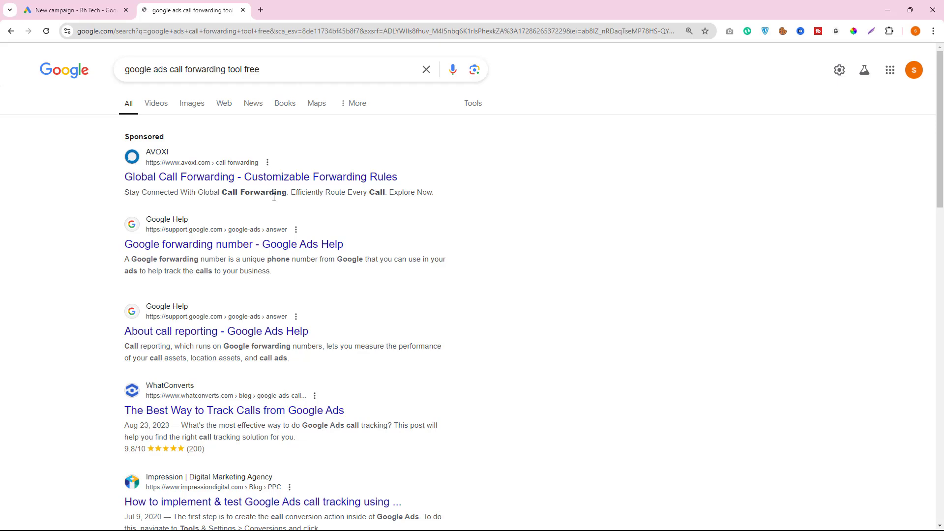
{"action": "left_click", "coordinate": [255, 248]}
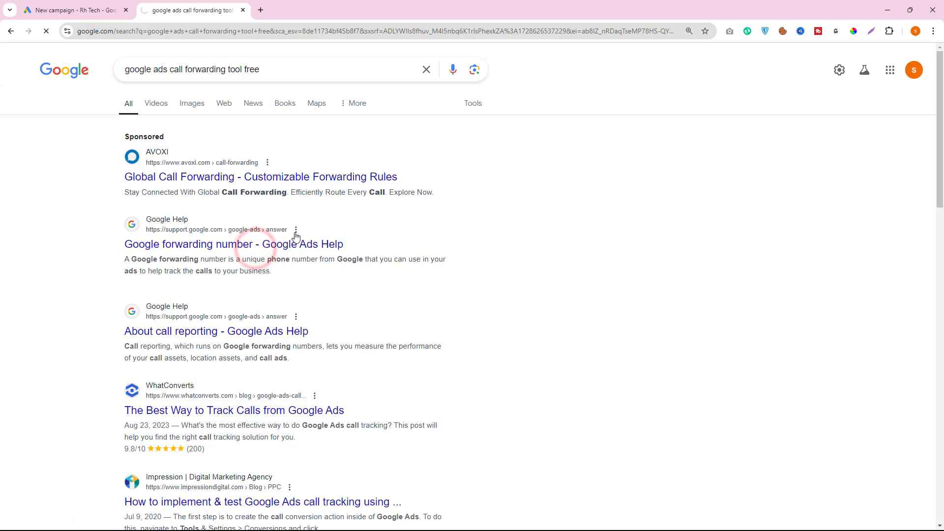
Examine the help article's table of countries where toll-free and local Google forwarding numbers are available
{"action": "scroll", "coordinate": [300, 245], "scroll_direction": "down", "scroll_amount": 3}
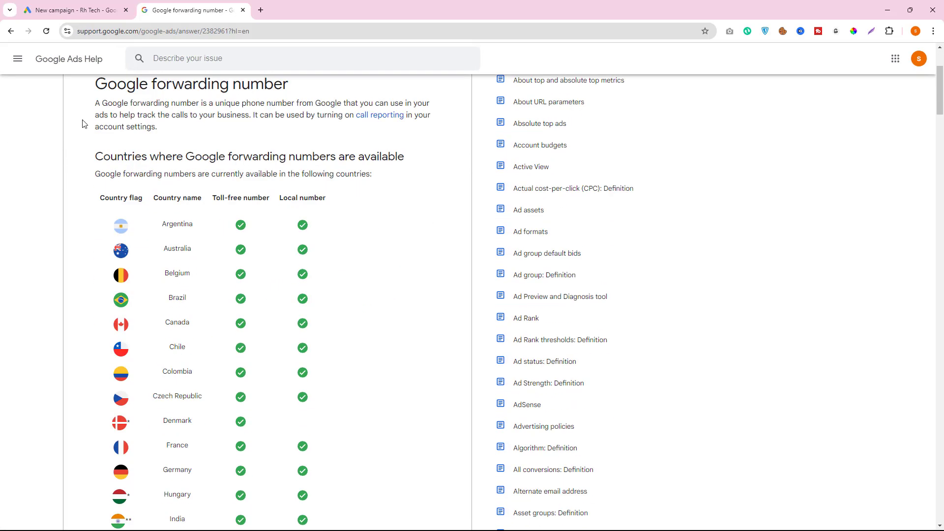
{"action": "scroll", "coordinate": [122, 171], "scroll_direction": "down", "scroll_amount": 15}
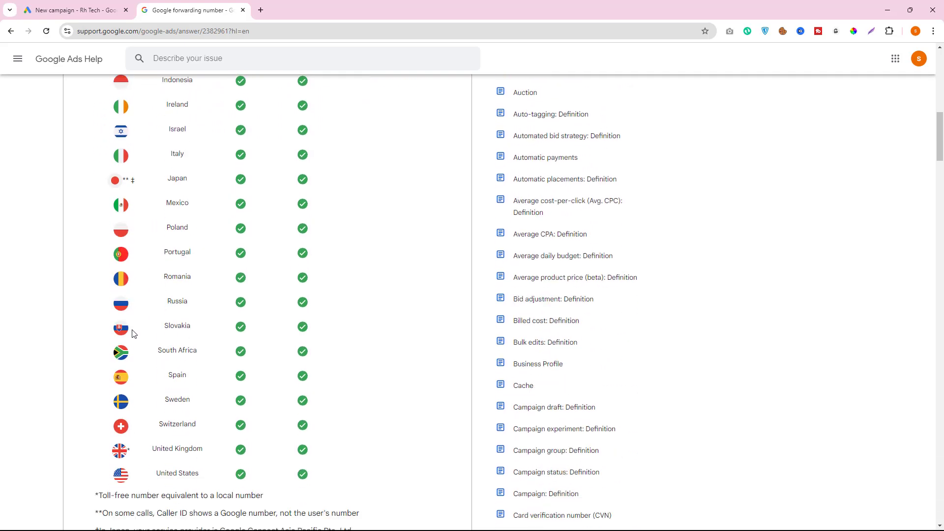
{"action": "scroll", "coordinate": [205, 345], "scroll_direction": "up", "scroll_amount": 10}
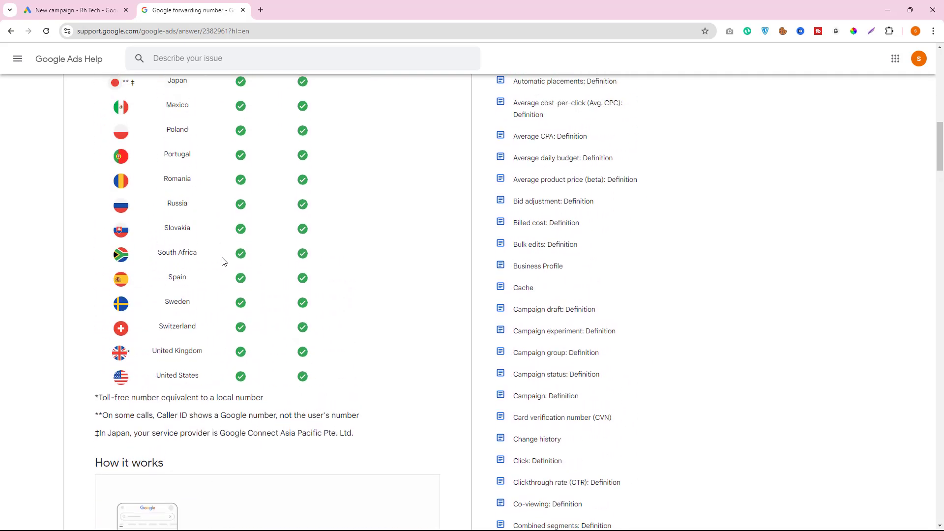
{"action": "scroll", "coordinate": [215, 281], "scroll_direction": "up", "scroll_amount": 7}
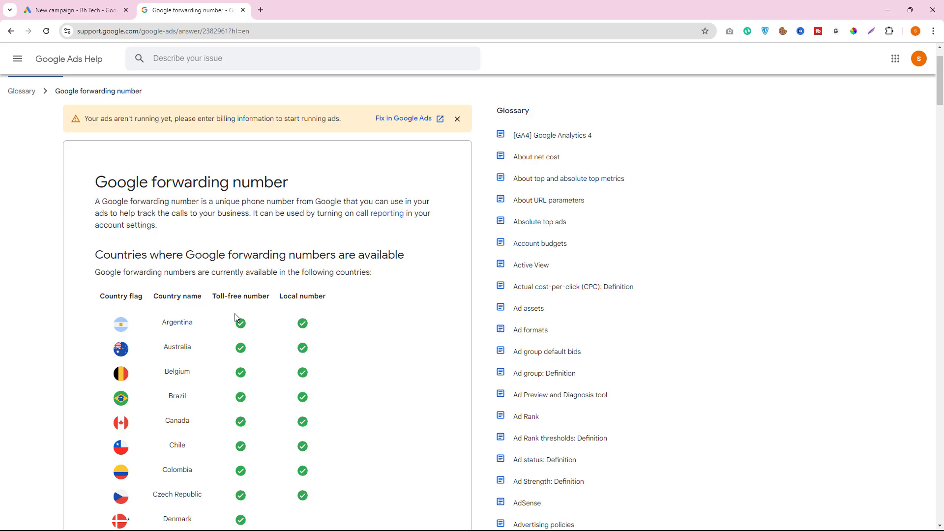
{"action": "key", "text": "ctrl+plus"}
{"action": "scroll", "coordinate": [252, 317], "scroll_direction": "down", "scroll_amount": 5}
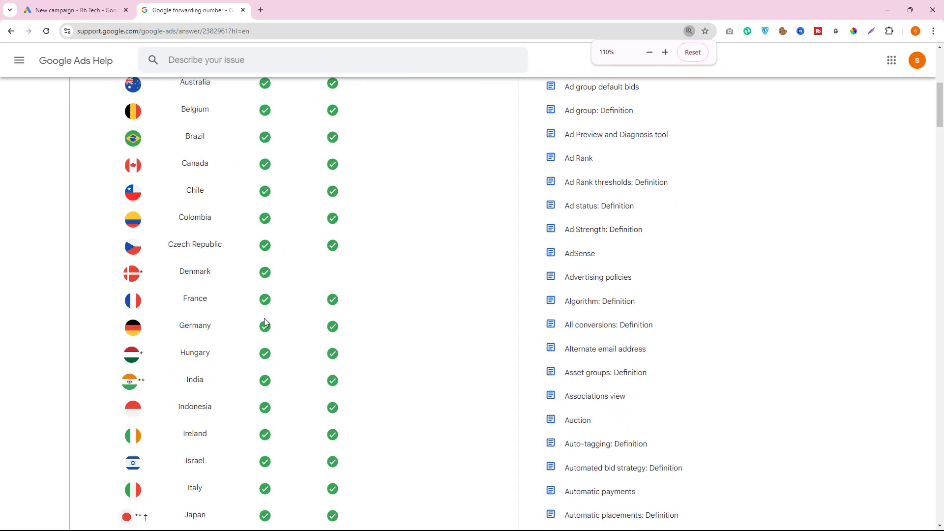
{"action": "scroll", "coordinate": [210, 297], "scroll_direction": "up", "scroll_amount": 3}
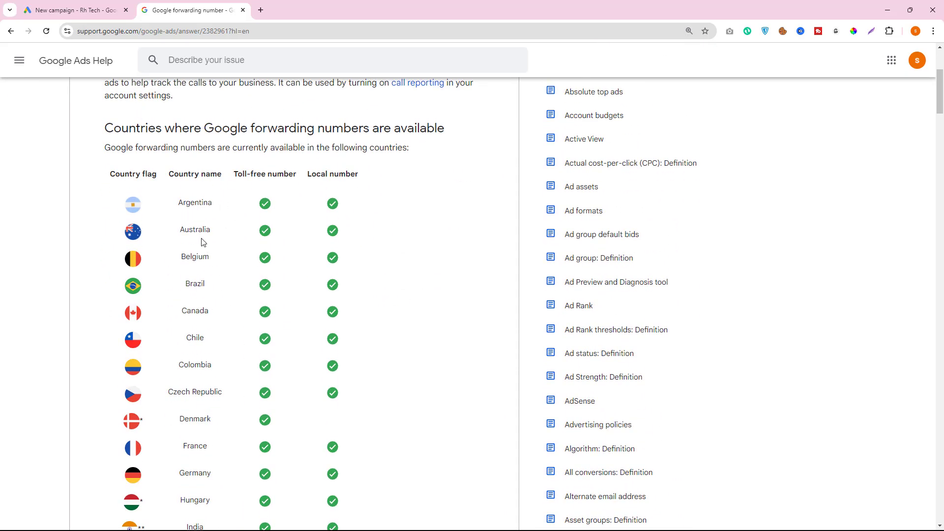
{"action": "scroll", "coordinate": [245, 309], "scroll_direction": "down", "scroll_amount": 2}
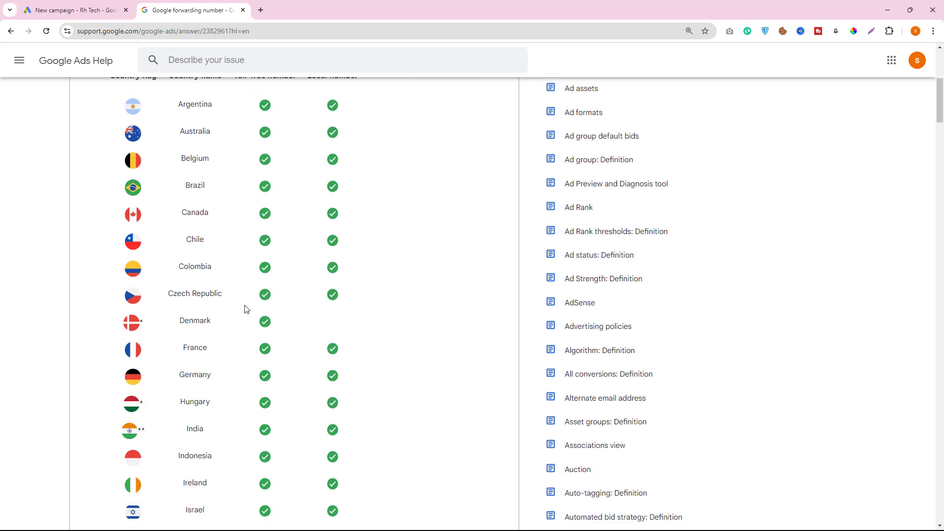
{"action": "scroll", "coordinate": [247, 309], "scroll_direction": "down", "scroll_amount": 5}
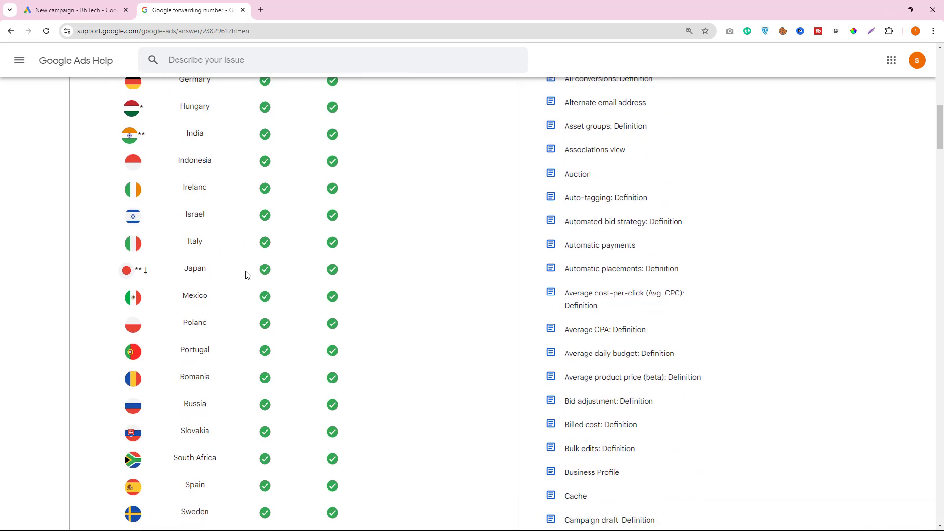
{"action": "scroll", "coordinate": [247, 275], "scroll_direction": "down", "scroll_amount": 5}
{"action": "scroll", "coordinate": [223, 262], "scroll_direction": "up", "scroll_amount": 5}
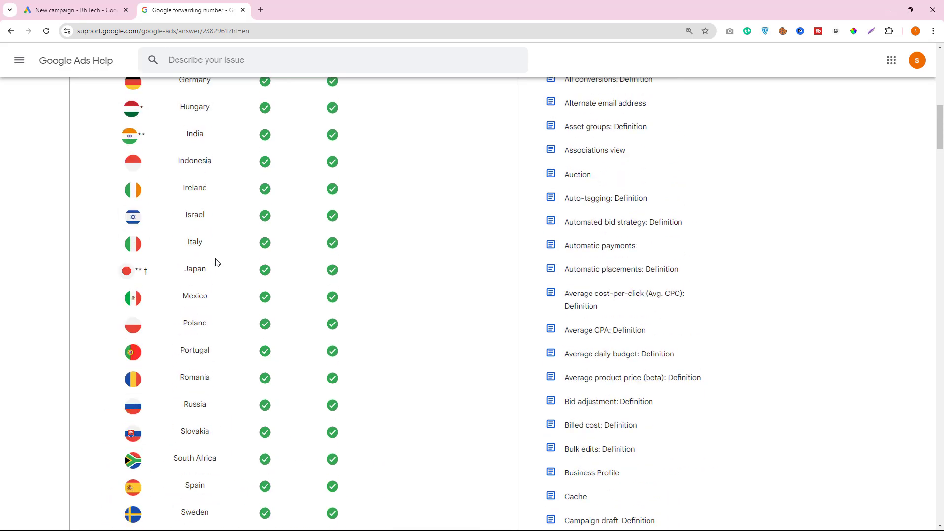
{"action": "scroll", "coordinate": [218, 262], "scroll_direction": "up", "scroll_amount": 3}
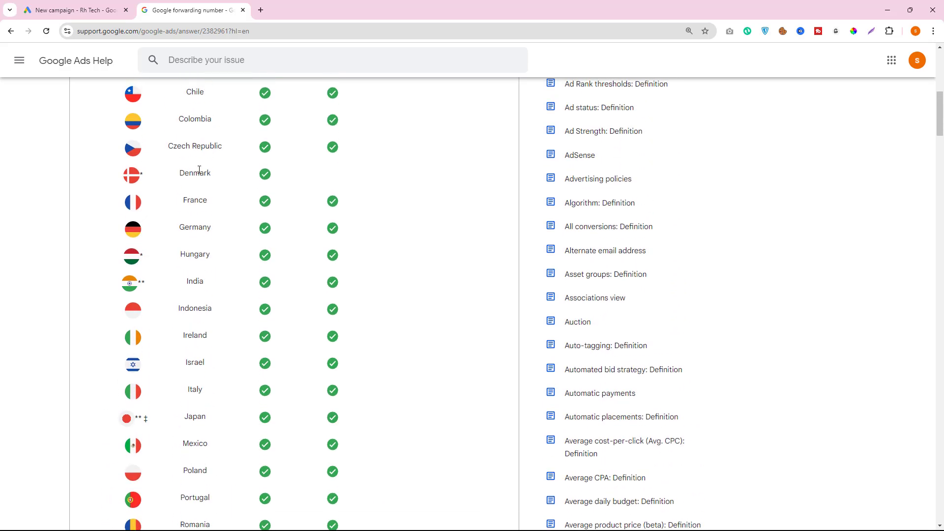
{"action": "scroll", "coordinate": [200, 179], "scroll_direction": "down", "scroll_amount": 1}
{"action": "scroll", "coordinate": [179, 418], "scroll_direction": "up", "scroll_amount": 2}
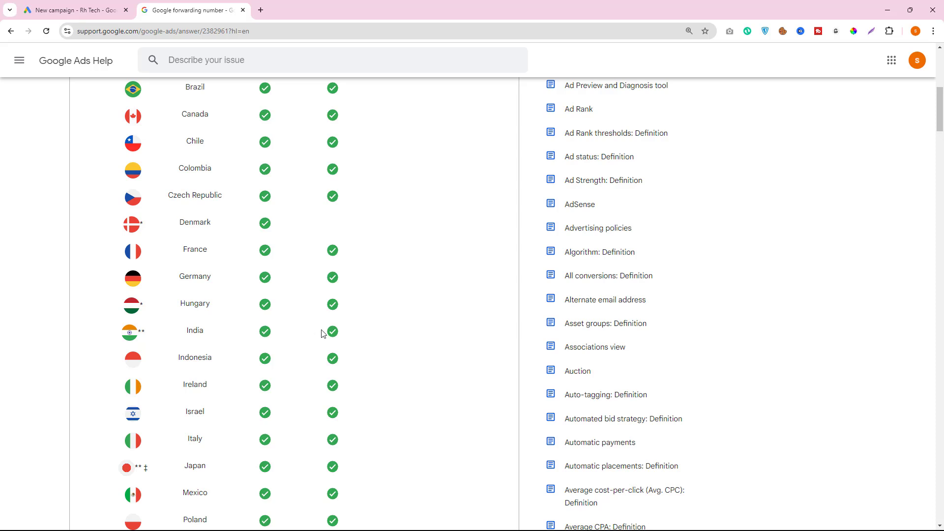
{"action": "scroll", "coordinate": [255, 282], "scroll_direction": "up", "scroll_amount": 2}
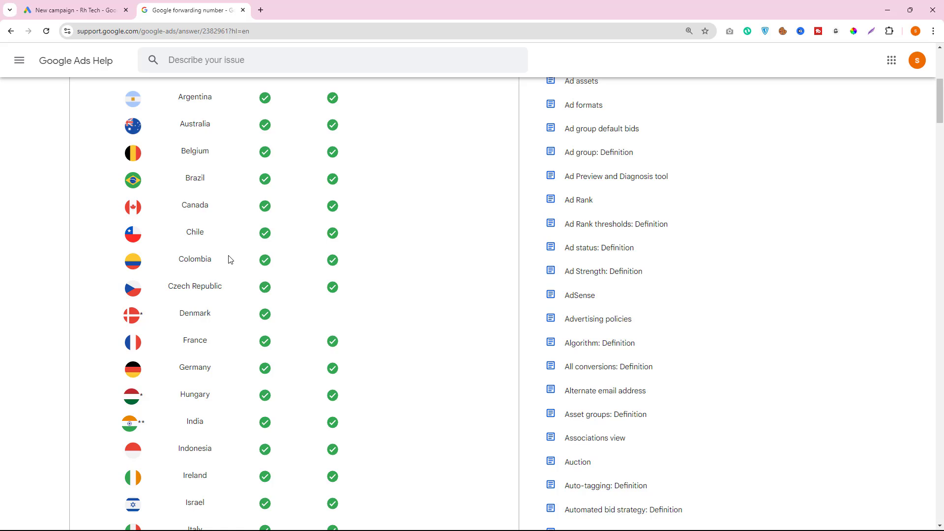
Return to the new campaign setup and set the phone call country to Bangladesh
{"action": "left_click", "coordinate": [68, 10]}
{"action": "left_click", "coordinate": [231, 369]}
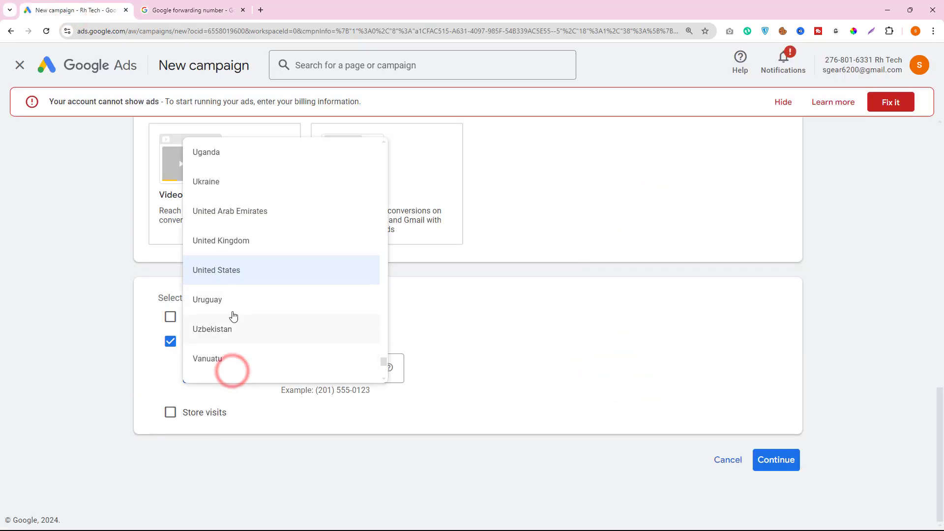
{"action": "scroll", "coordinate": [244, 280], "scroll_direction": "down", "scroll_amount": 6}
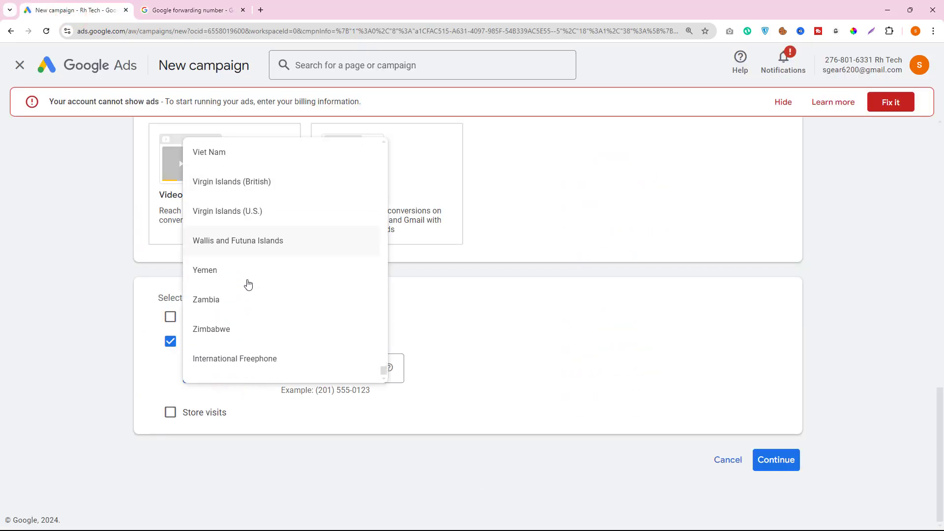
{"action": "scroll", "coordinate": [248, 284], "scroll_direction": "up", "scroll_amount": 4}
{"action": "scroll", "coordinate": [248, 284], "scroll_direction": "up", "scroll_amount": 10}
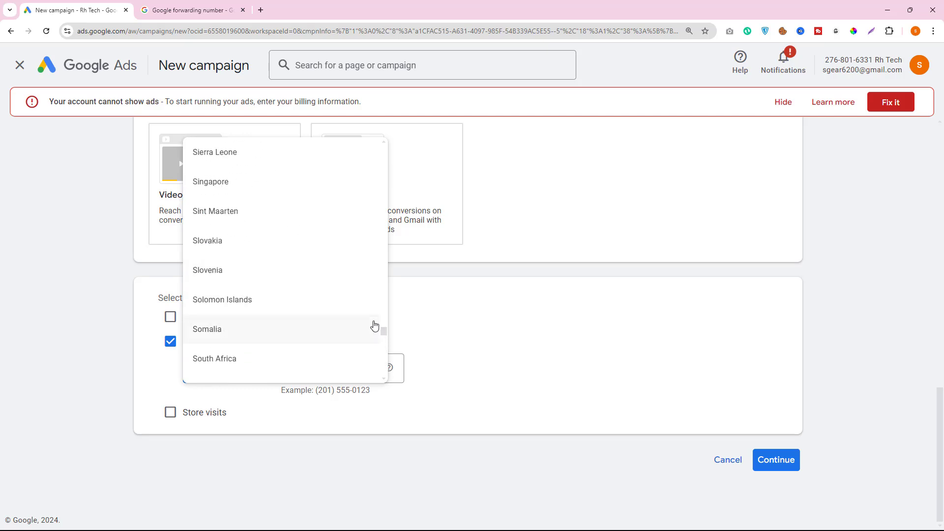
{"action": "left_click_drag", "start_coordinate": [381, 320], "coordinate": [364, 164]}
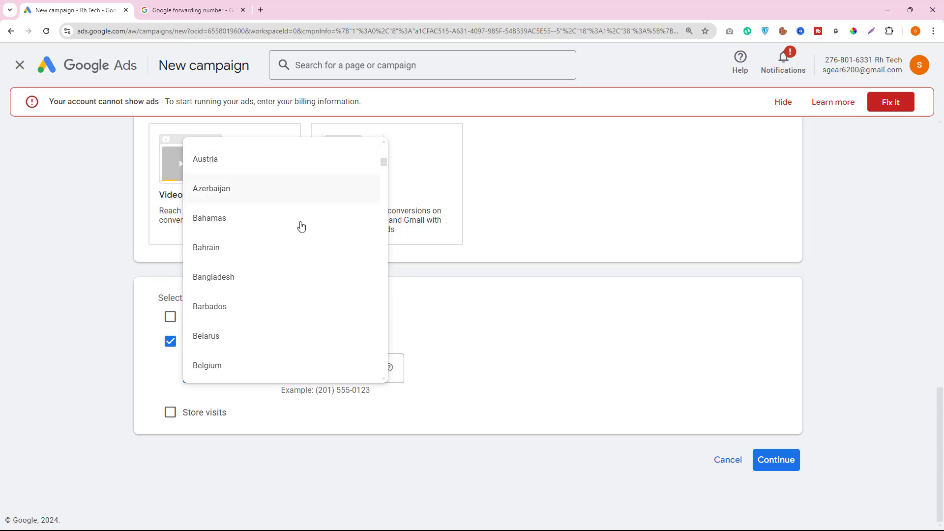
{"action": "left_click", "coordinate": [231, 281]}
{"action": "left_click", "coordinate": [328, 369]}
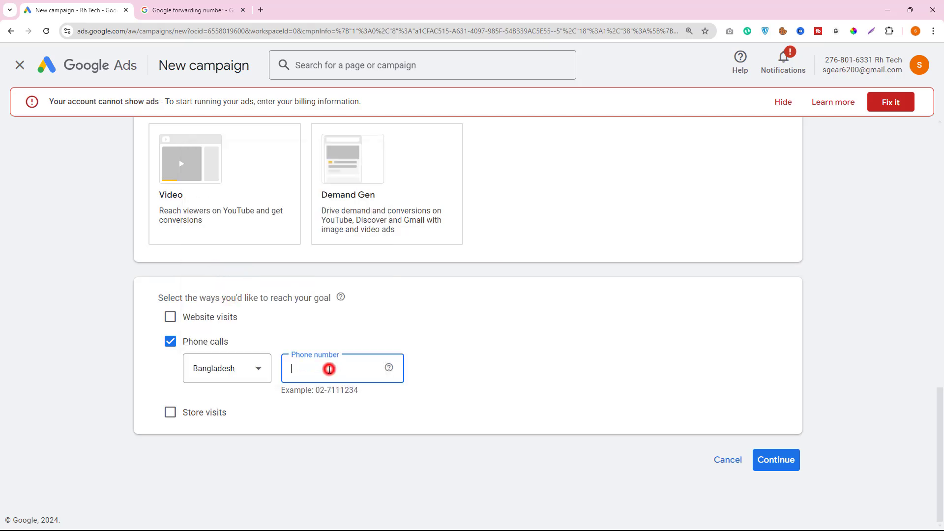
Open the Rh Tech website rhrasel.com in a new browser tab and go to its Contact page
{"action": "left_click", "coordinate": [260, 10]}
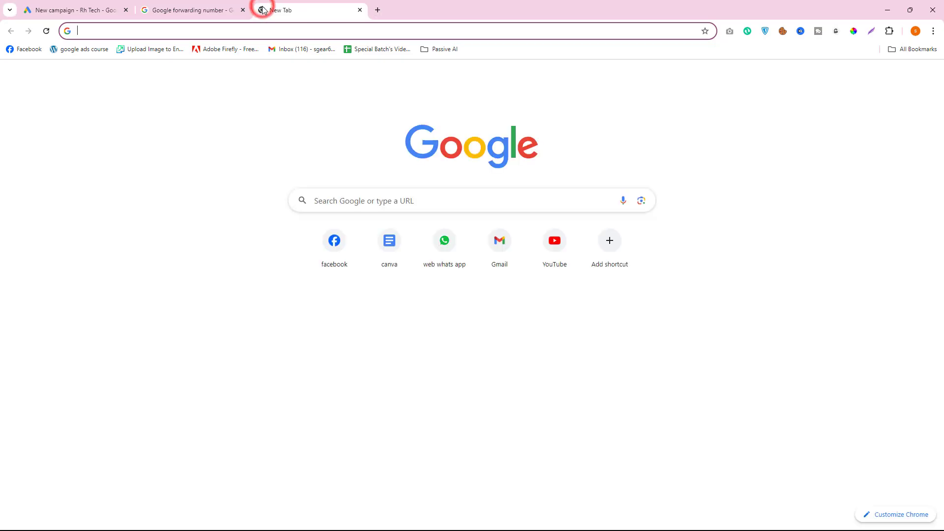
{"action": "type", "text": "rhraserl"}
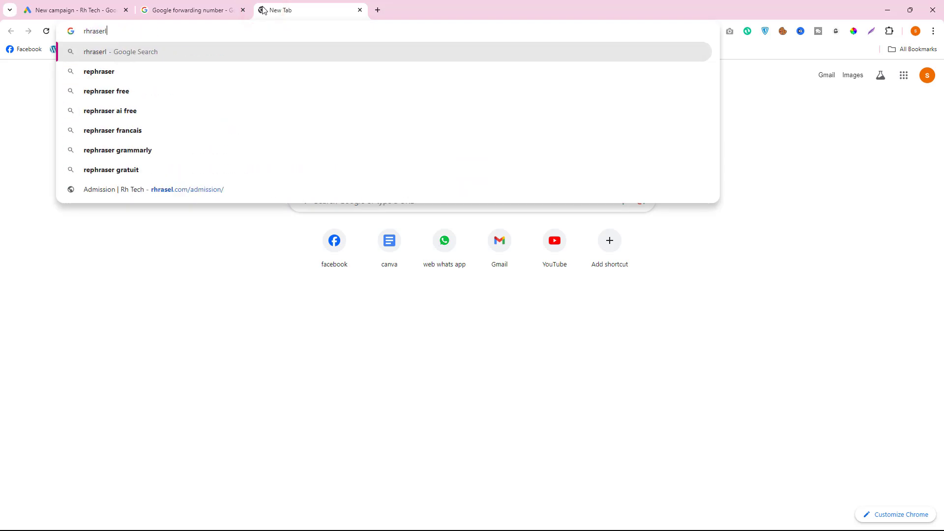
{"action": "key", "text": "BackSpace"}
{"action": "key", "text": "BackSpace"}
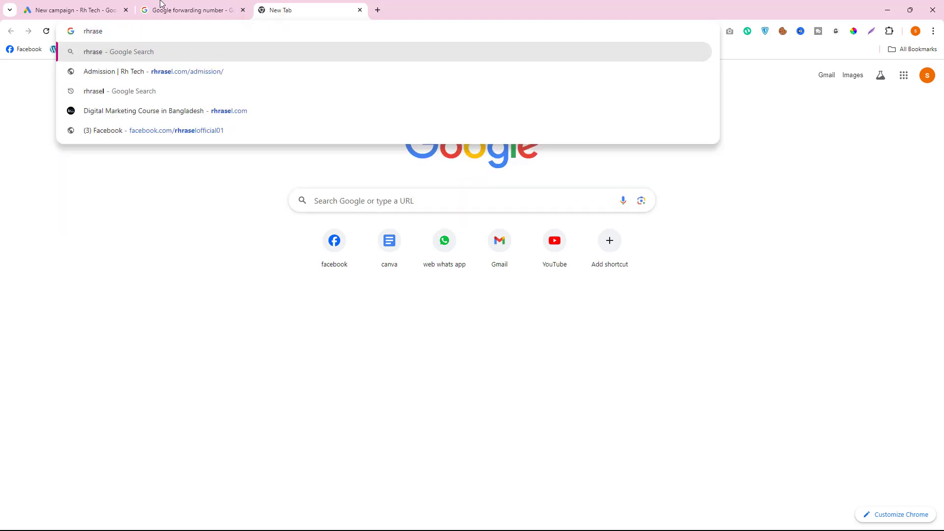
{"action": "left_click", "coordinate": [185, 111]}
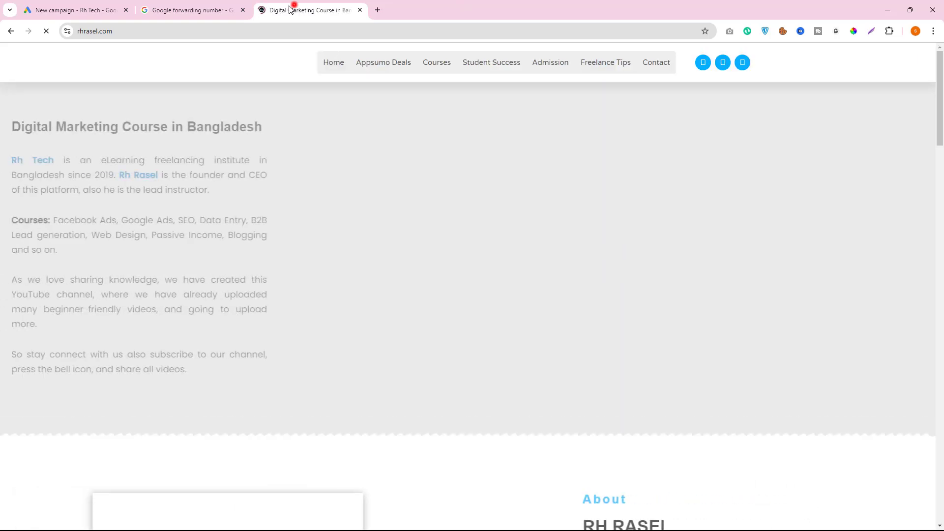
{"action": "left_click_drag", "start_coordinate": [294, 8], "coordinate": [199, 8]}
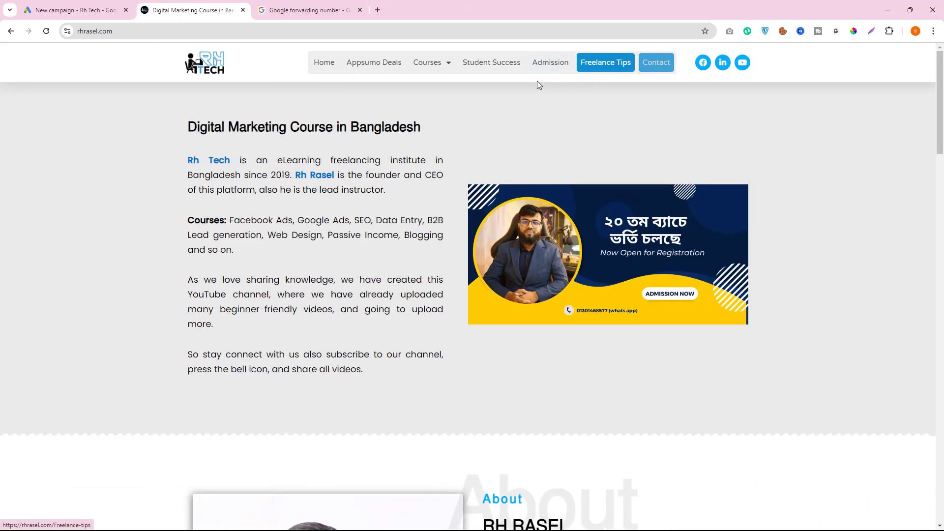
{"action": "left_click", "coordinate": [661, 59]}
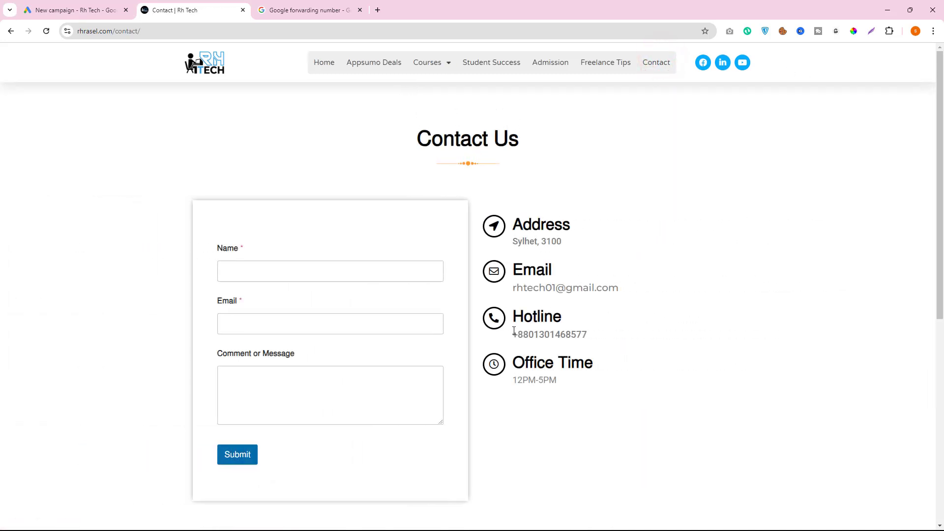
{"action": "left_click_drag", "start_coordinate": [513, 332], "coordinate": [602, 333]}
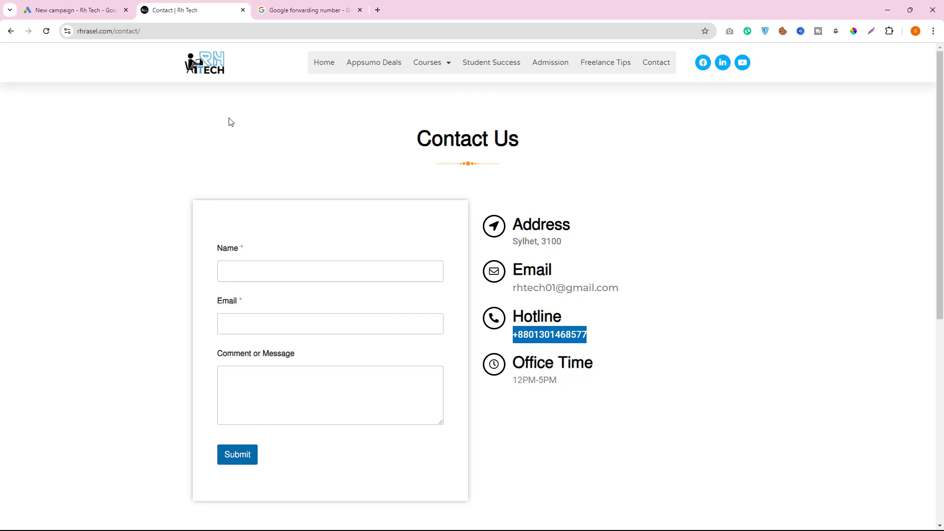
{"action": "left_click", "coordinate": [104, 5]}
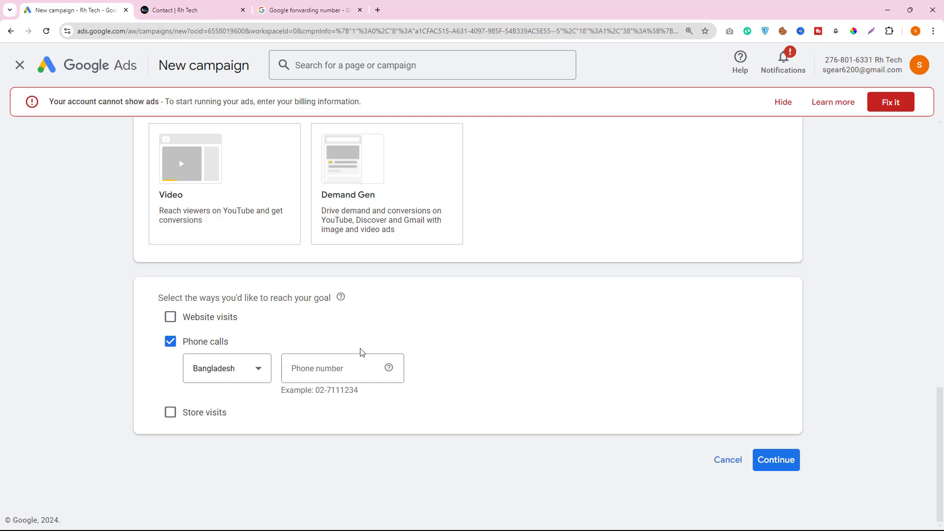
{"action": "left_click", "coordinate": [175, 9]}
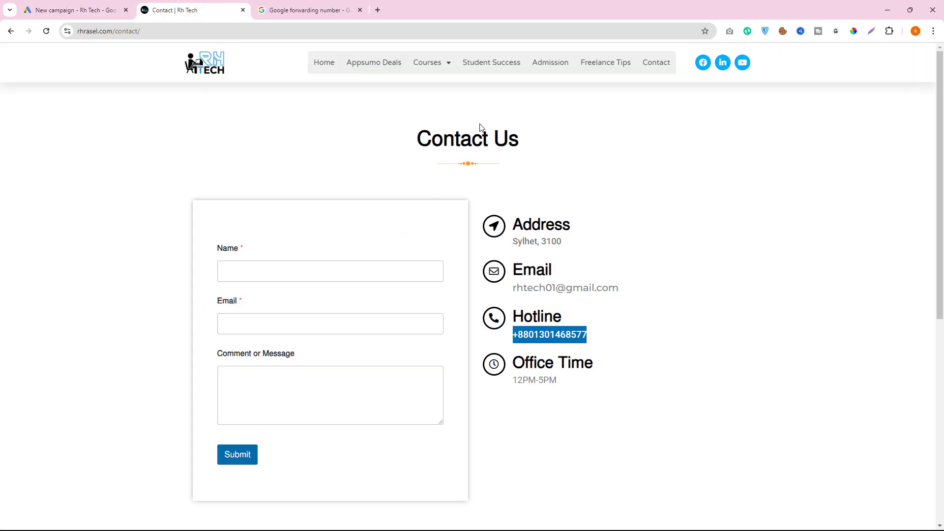
{"action": "scroll", "coordinate": [545, 226], "scroll_direction": "down", "scroll_amount": 7}
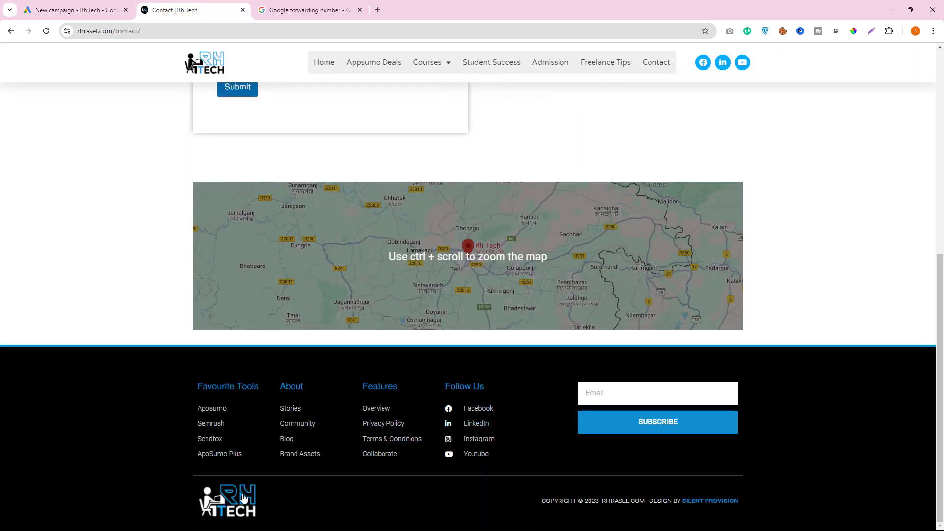
{"action": "scroll", "coordinate": [632, 428], "scroll_direction": "up", "scroll_amount": 8}
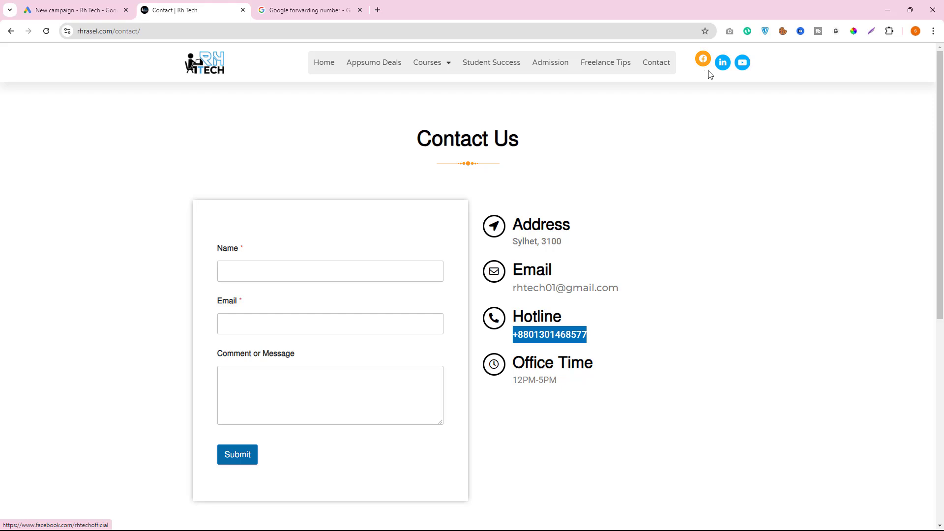
Copy the hotline number without its country code from the Contact page into the campaign's phone number field
{"action": "left_click", "coordinate": [548, 336]}
{"action": "left_click_drag", "start_coordinate": [534, 335], "coordinate": [593, 336]}
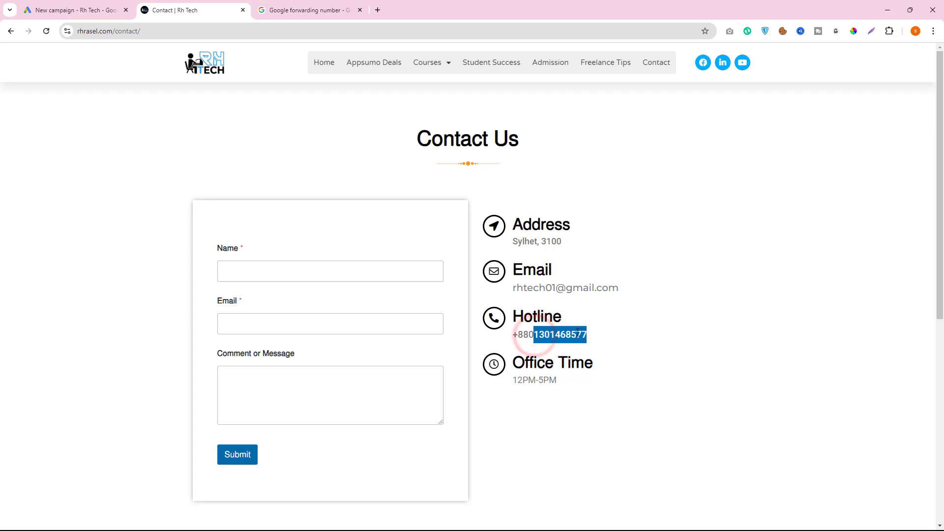
{"action": "right_click", "coordinate": [579, 332]}
{"action": "left_click", "coordinate": [603, 339]}
{"action": "left_click", "coordinate": [49, 9]}
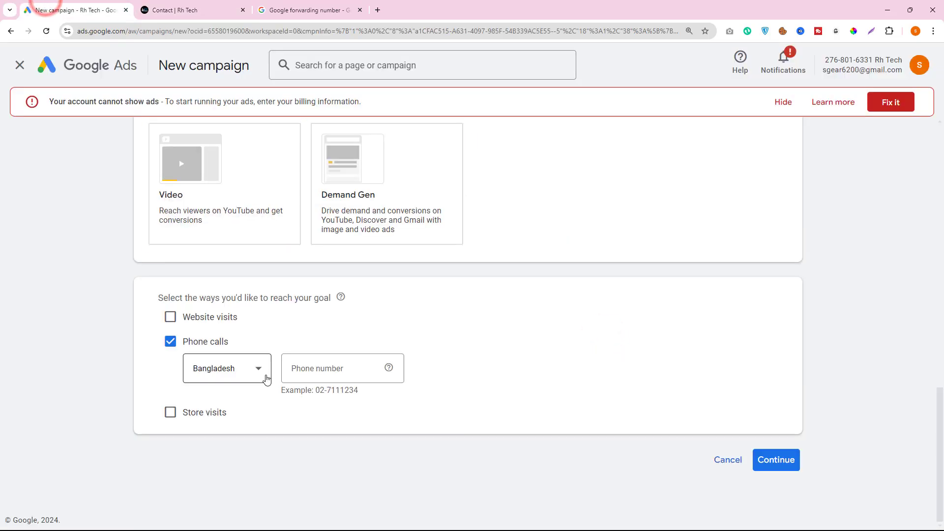
{"action": "left_click", "coordinate": [311, 367]}
{"action": "right_click", "coordinate": [310, 367]}
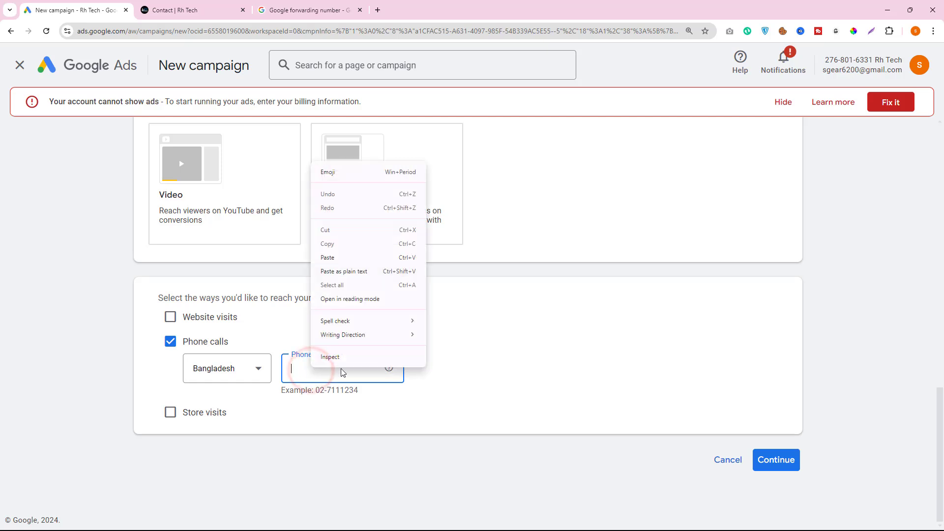
{"action": "left_click", "coordinate": [335, 259]}
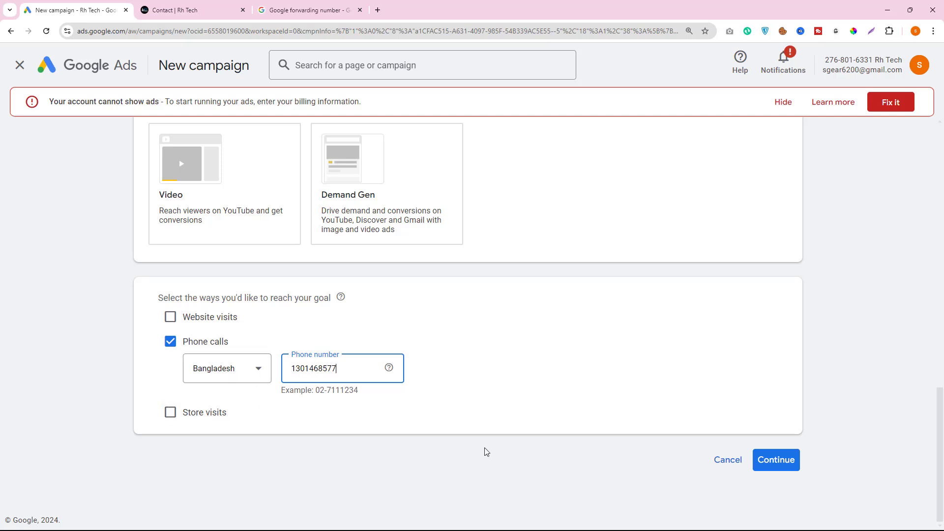
Continue from the phone call details and name the campaign "call ads"
{"action": "left_click", "coordinate": [781, 461]}
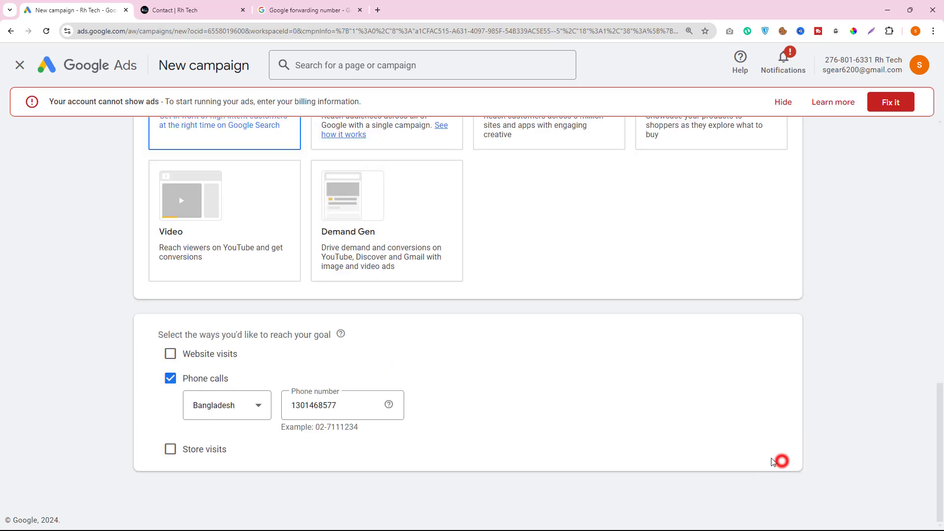
{"action": "scroll", "coordinate": [389, 337], "scroll_direction": "down", "scroll_amount": 2}
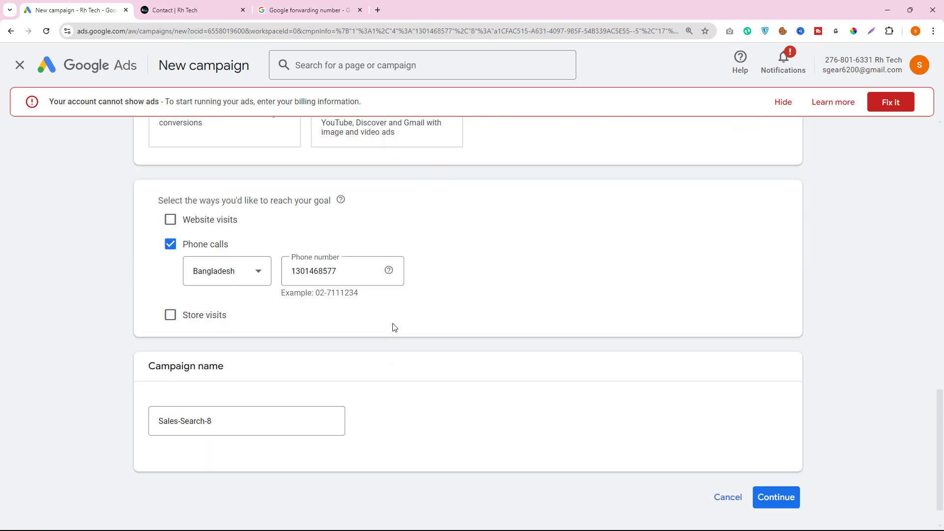
{"action": "triple_click", "coordinate": [228, 420]}
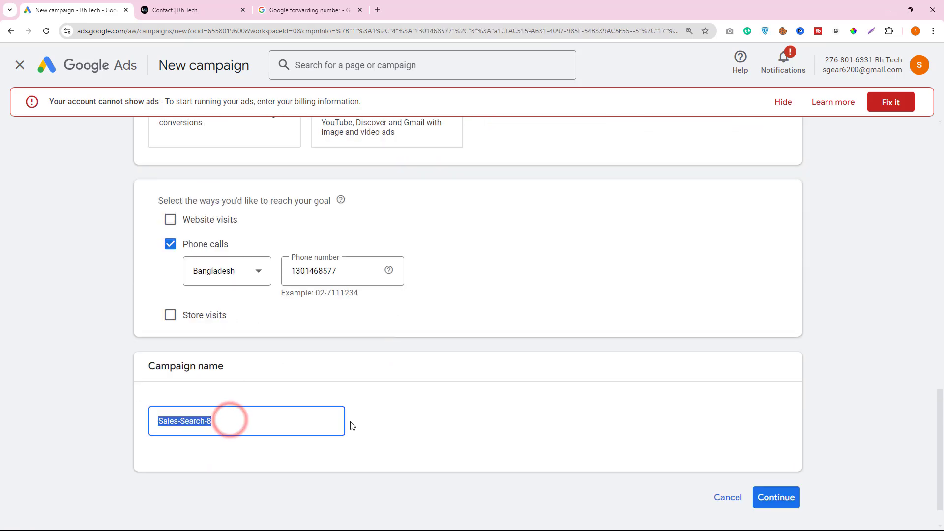
{"action": "type", "text": "call ads"}
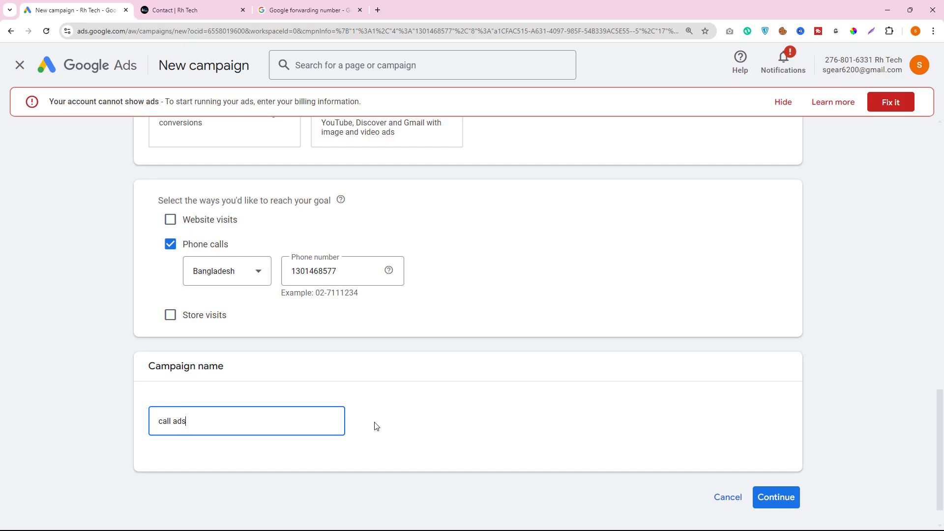
Start a new campaign instead of finishing a saved draft, and accept the bidding settings with Conversions as the focus
{"action": "left_click", "coordinate": [774, 498]}
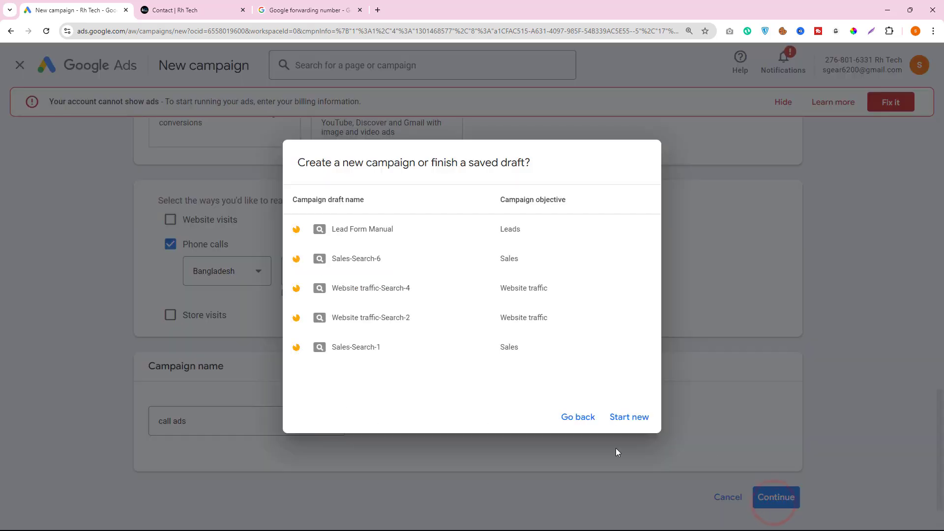
{"action": "left_click", "coordinate": [636, 418]}
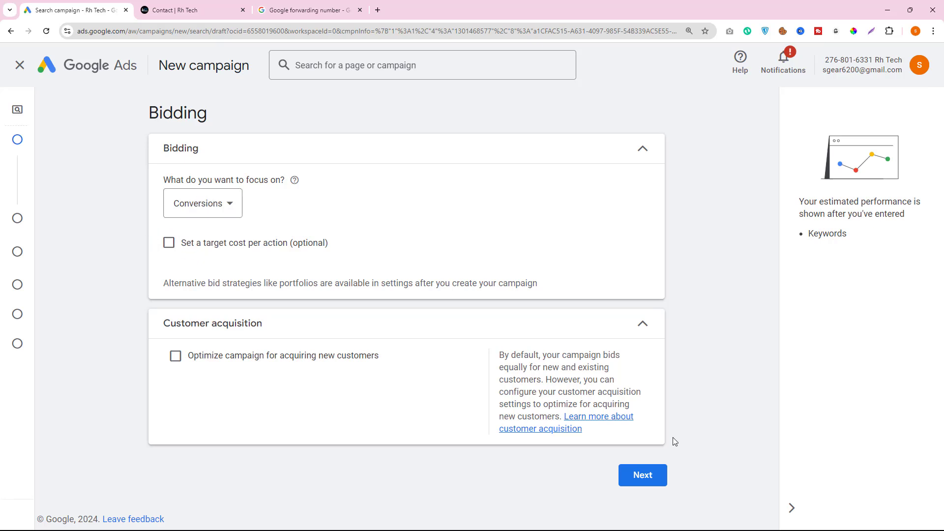
{"action": "left_click", "coordinate": [636, 480]}
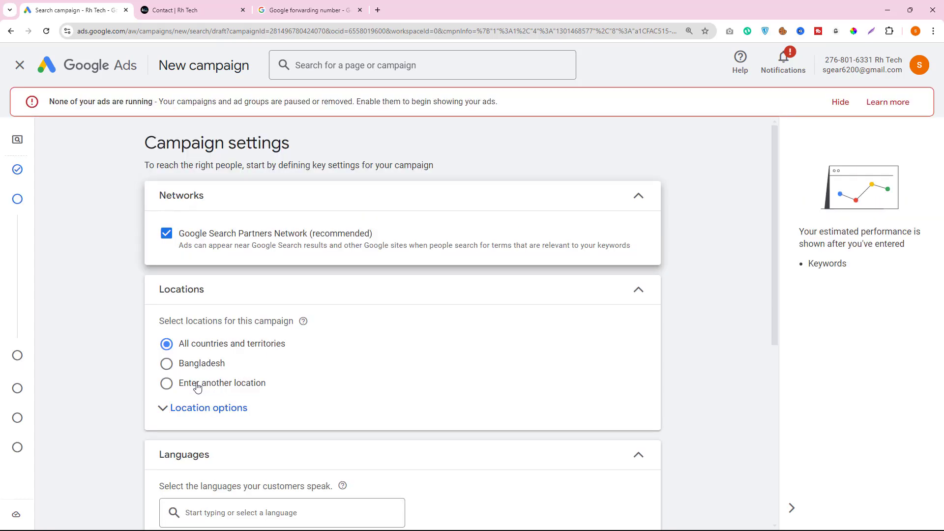
Expand the location options and target the province Sylhet Division, Bangladesh as the campaign's location
{"action": "left_click", "coordinate": [220, 410]}
{"action": "scroll", "coordinate": [333, 390], "scroll_direction": "down", "scroll_amount": 2}
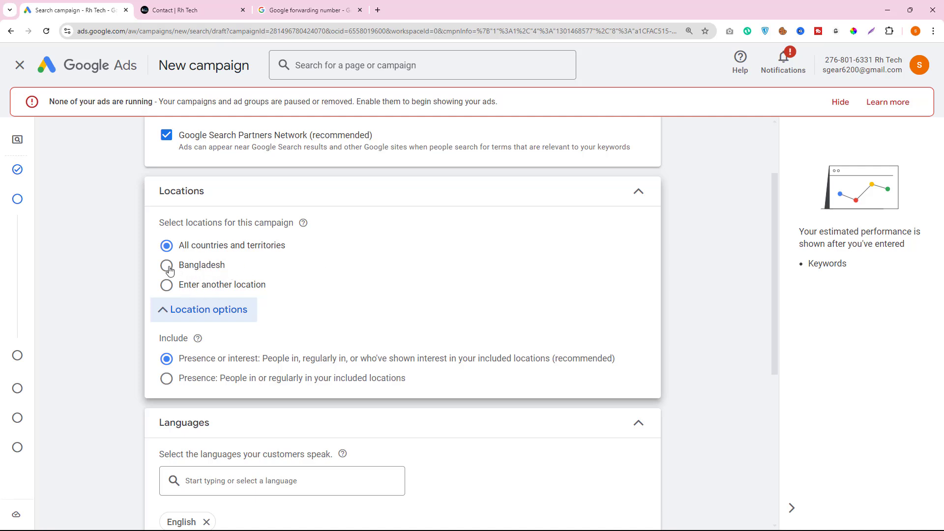
{"action": "left_click", "coordinate": [167, 286]}
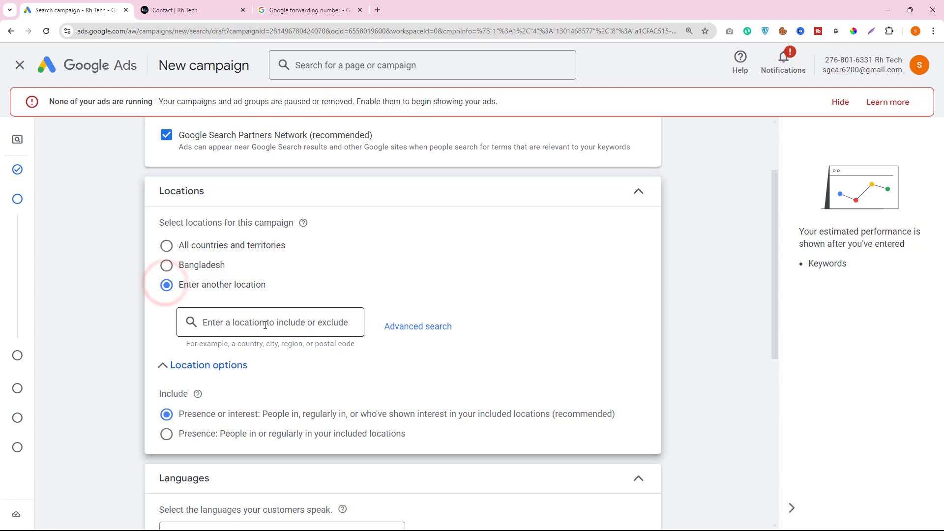
{"action": "left_click", "coordinate": [264, 325]}
{"action": "type", "text": "s"}
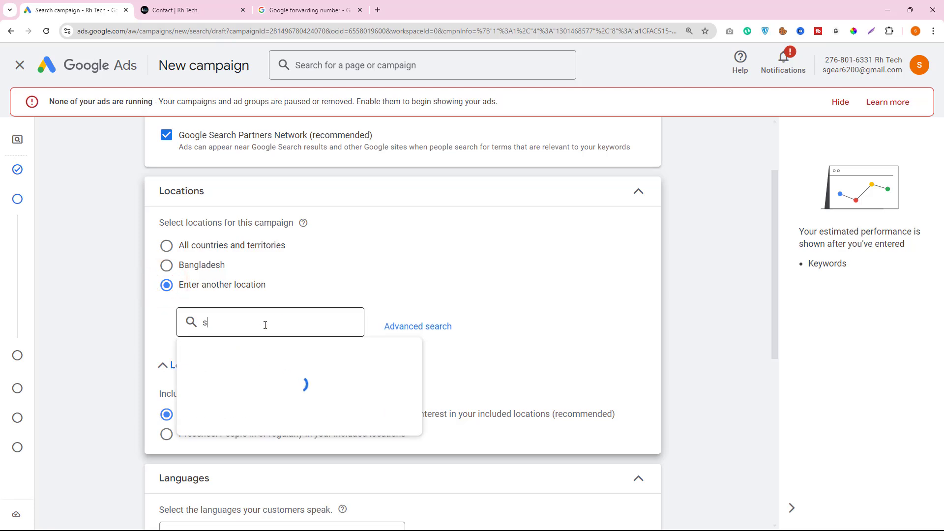
{"action": "type", "text": "ylhet"}
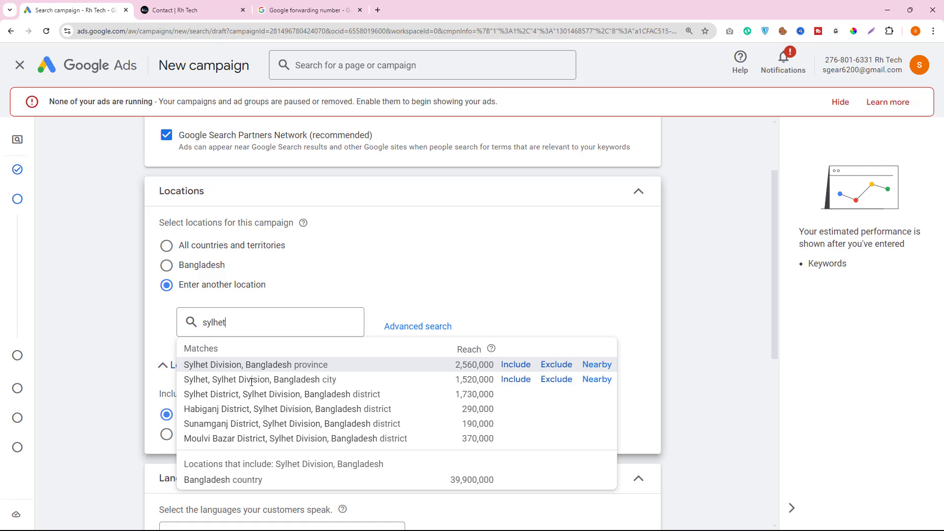
{"action": "left_click", "coordinate": [265, 365]}
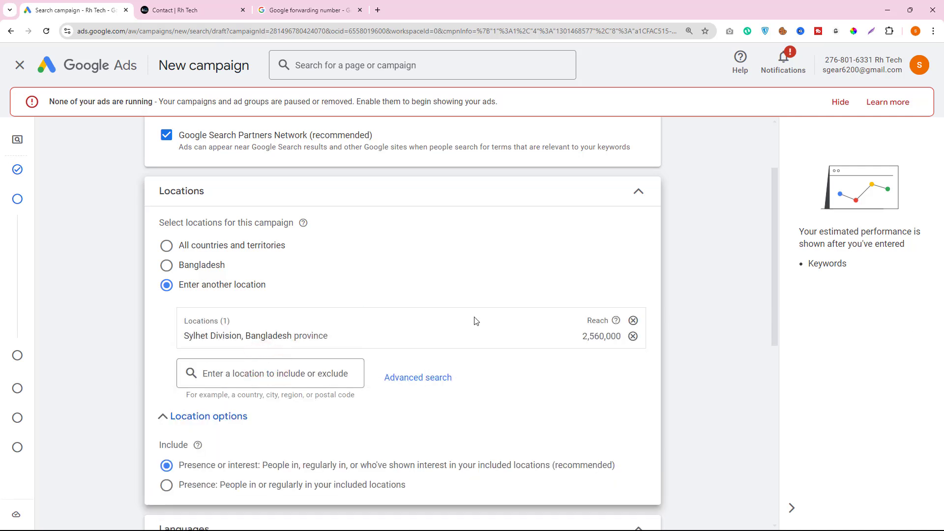
Add Bengali to the campaign's languages alongside English
{"action": "scroll", "coordinate": [473, 403], "scroll_direction": "down", "scroll_amount": 4}
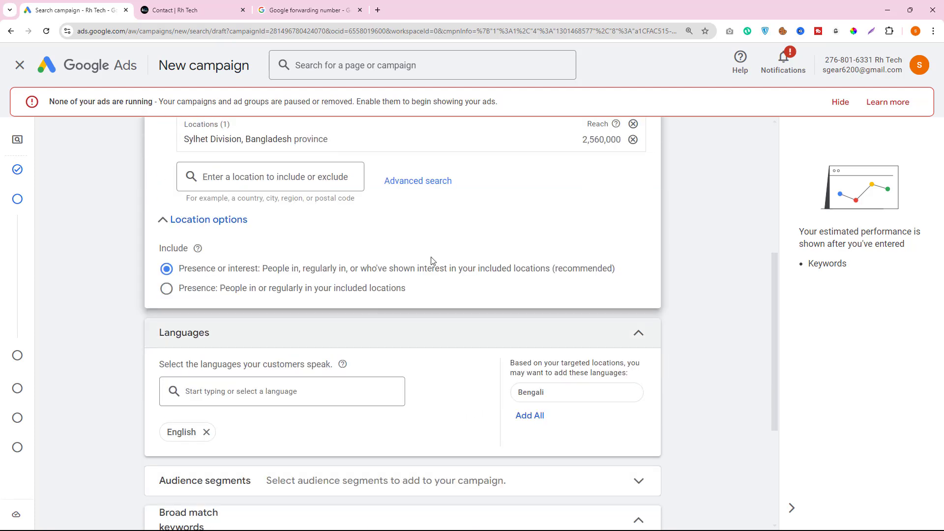
{"action": "scroll", "coordinate": [177, 315], "scroll_direction": "down", "scroll_amount": 1}
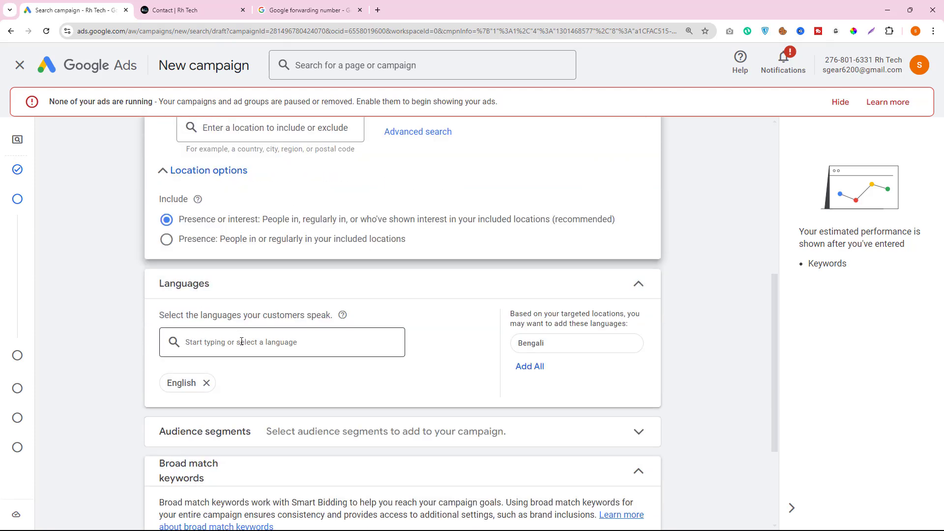
{"action": "scroll", "coordinate": [231, 334], "scroll_direction": "down", "scroll_amount": 1}
{"action": "left_click", "coordinate": [205, 293]}
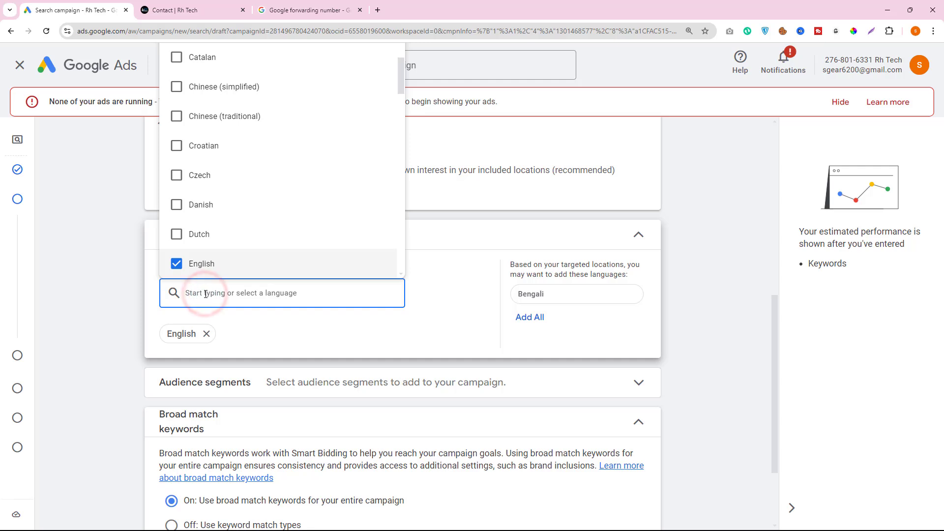
{"action": "type", "text": "ben"}
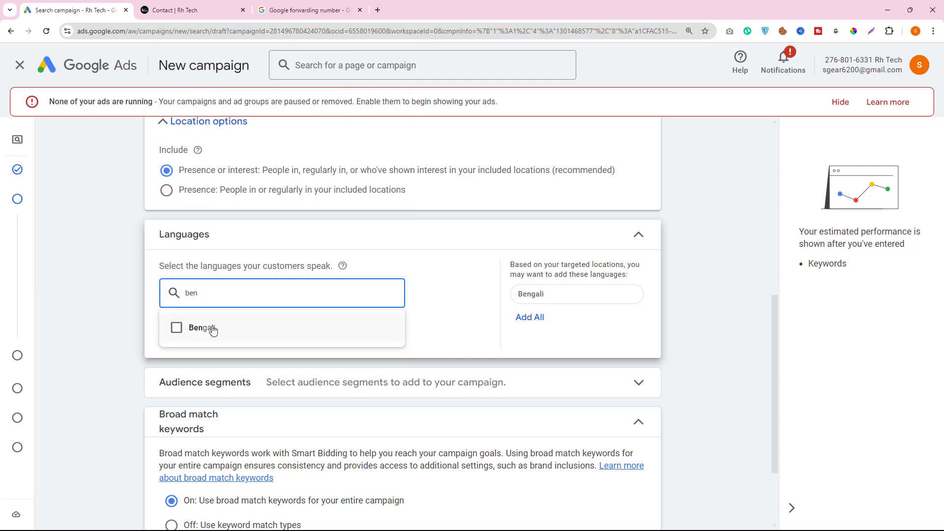
{"action": "left_click", "coordinate": [213, 330]}
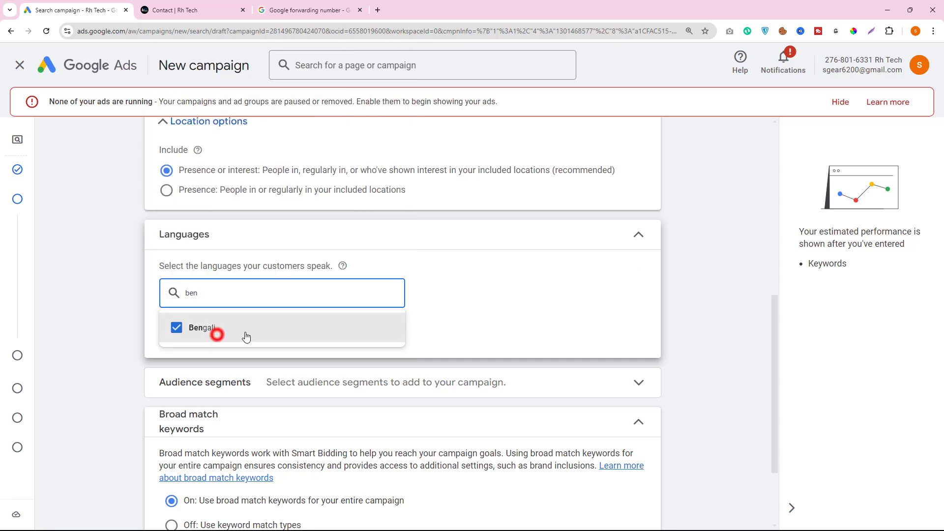
{"action": "left_click", "coordinate": [154, 328]}
Expand the additional campaign settings and set the campaign's end date to Oct 31, 2024
{"action": "scroll", "coordinate": [148, 321], "scroll_direction": "down", "scroll_amount": 3}
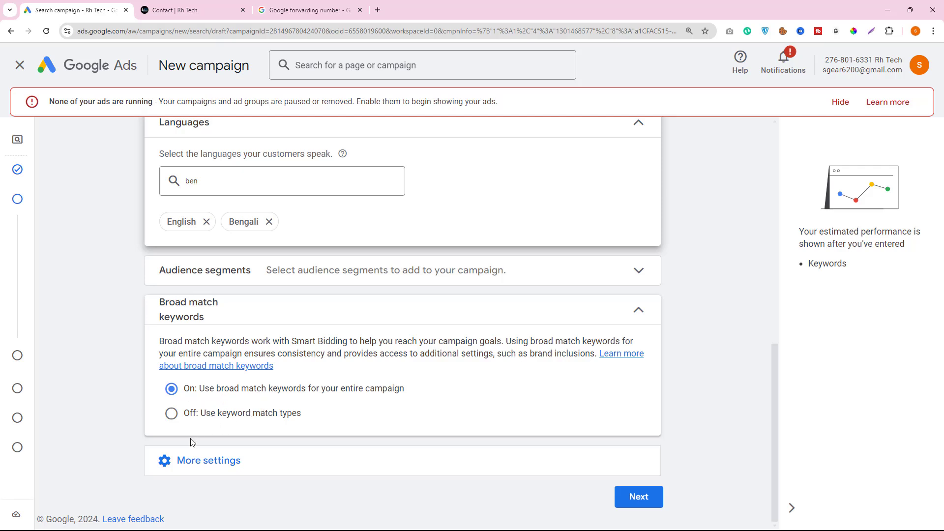
{"action": "left_click", "coordinate": [193, 456]}
{"action": "scroll", "coordinate": [324, 399], "scroll_direction": "down", "scroll_amount": 2}
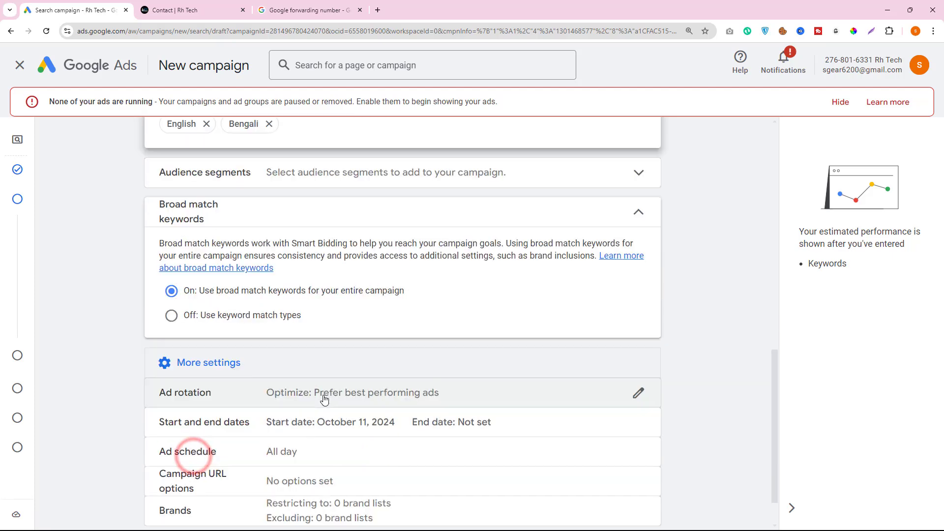
{"action": "scroll", "coordinate": [324, 399], "scroll_direction": "down", "scroll_amount": 1}
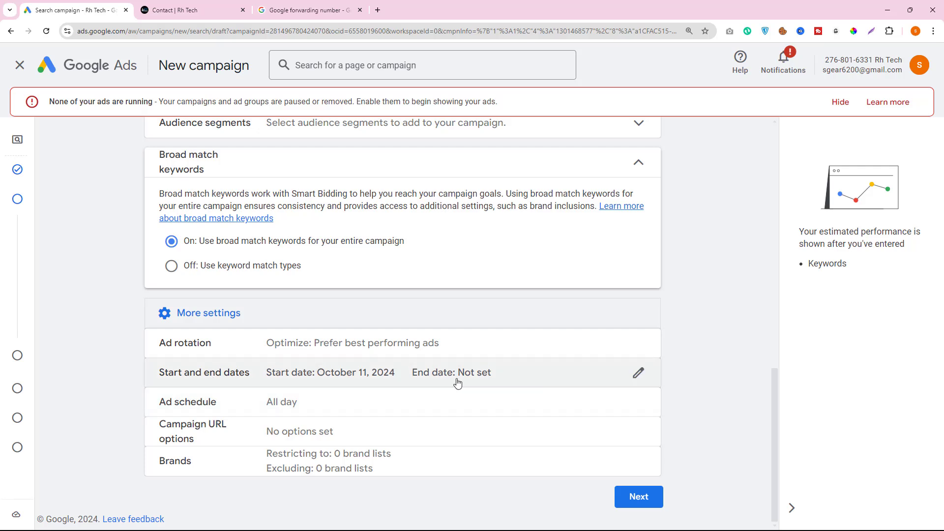
{"action": "left_click", "coordinate": [638, 373]}
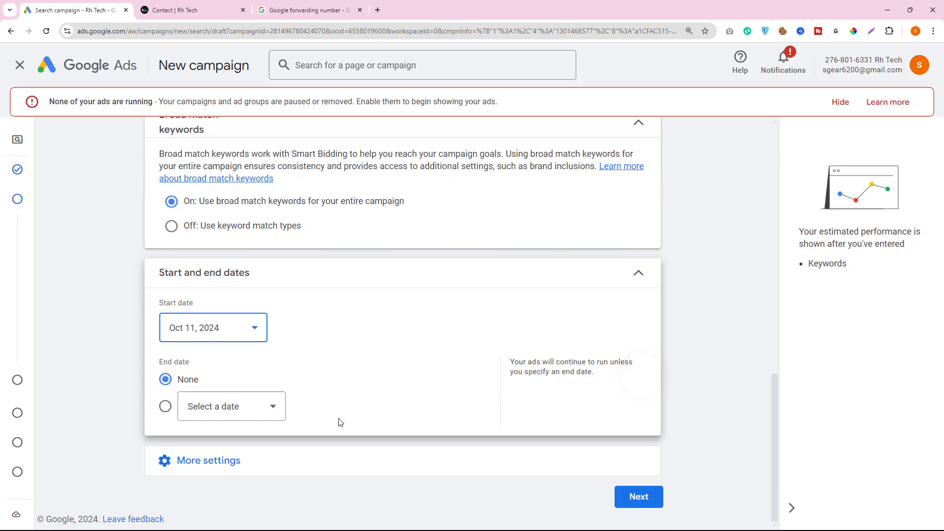
{"action": "left_click", "coordinate": [217, 406]}
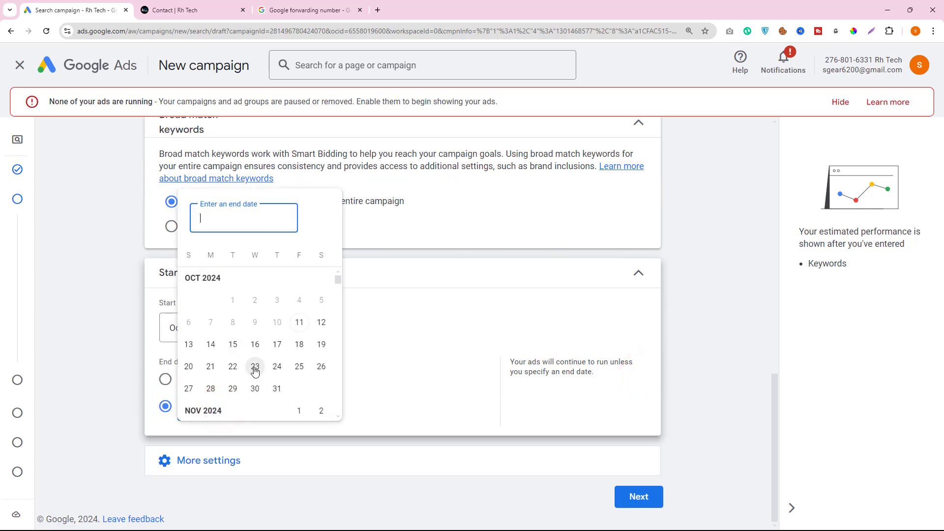
{"action": "left_click", "coordinate": [275, 389]}
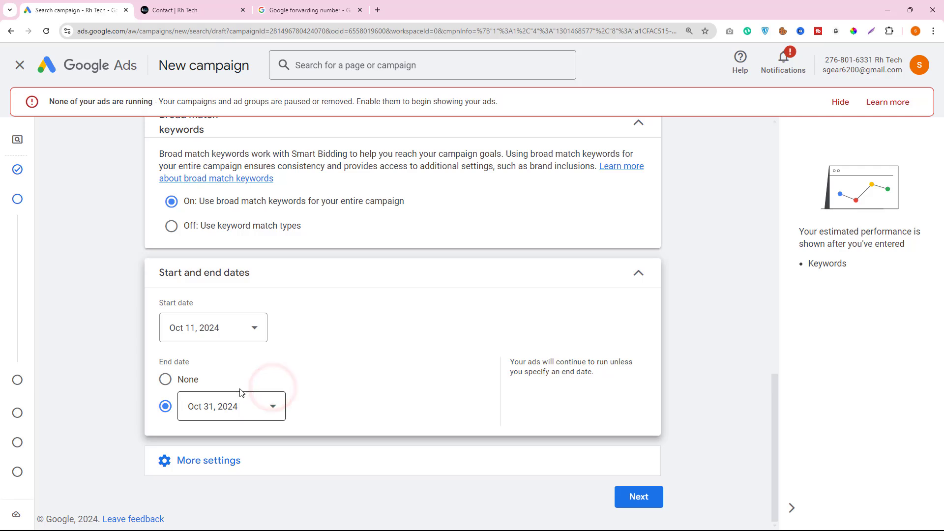
Open the campaign's ad schedule for editing and choose All days for its entry
{"action": "left_click", "coordinate": [210, 459]}
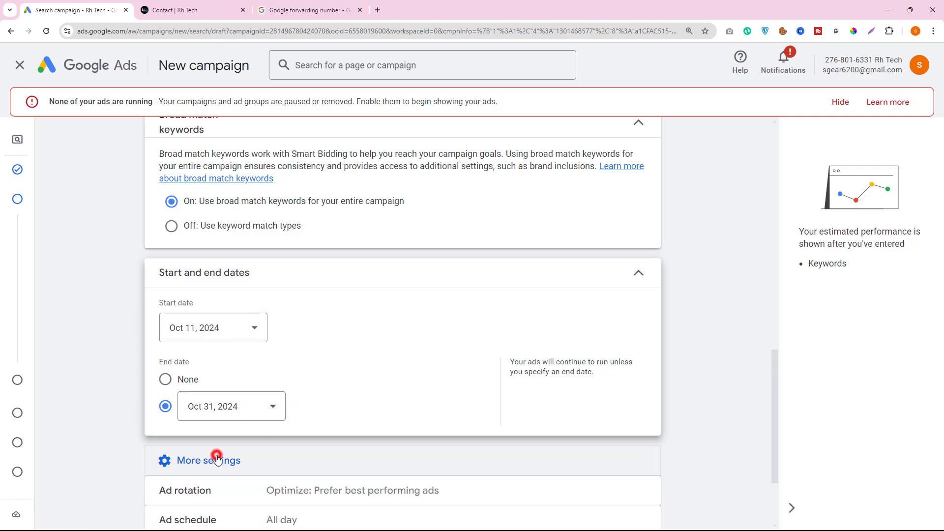
{"action": "scroll", "coordinate": [217, 452], "scroll_direction": "down", "scroll_amount": 2}
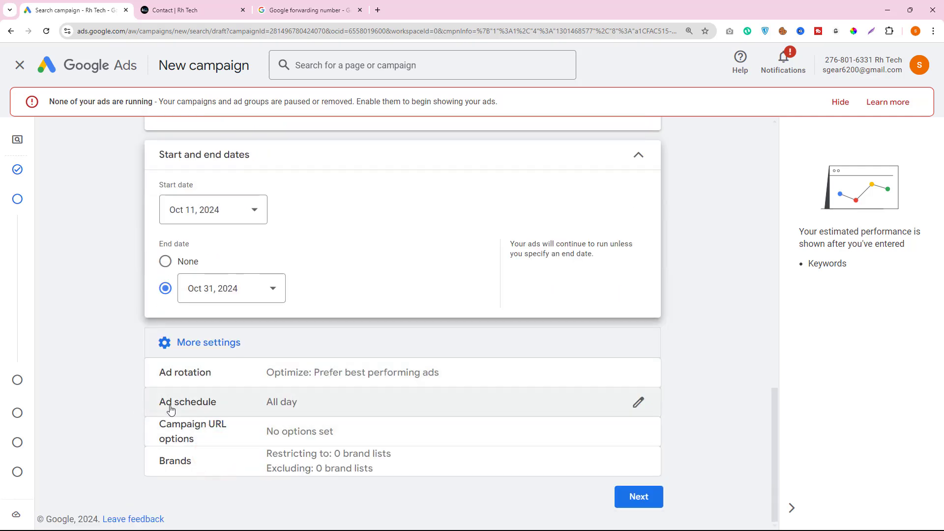
{"action": "left_click", "coordinate": [633, 404]}
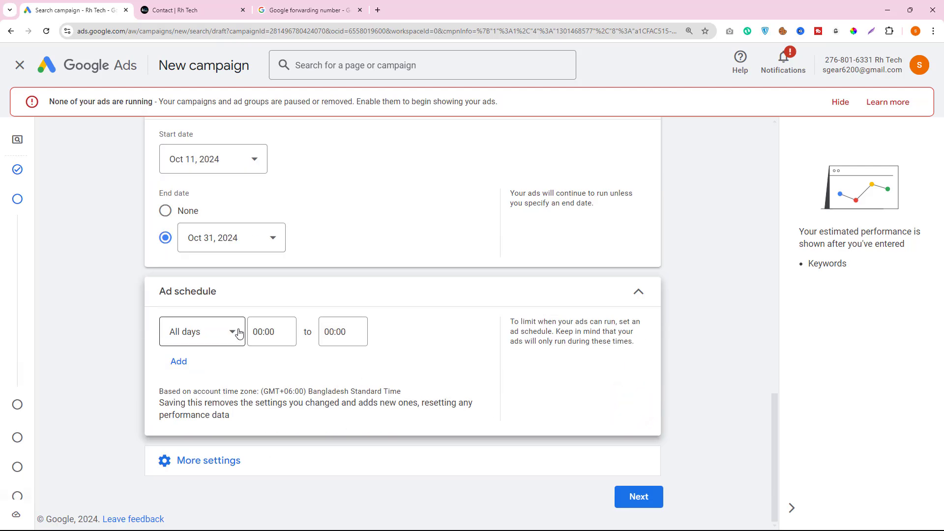
{"action": "left_click", "coordinate": [189, 332]}
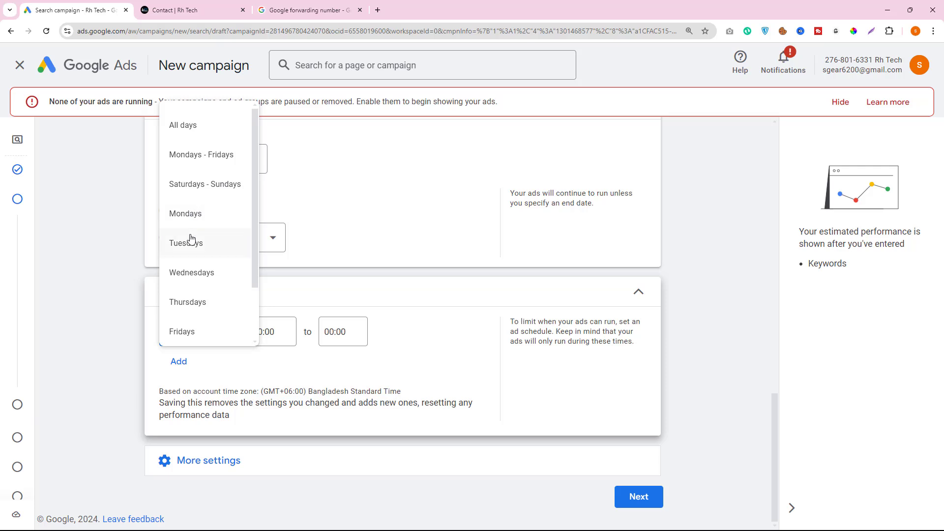
{"action": "scroll", "coordinate": [192, 238], "scroll_direction": "down", "scroll_amount": 2}
{"action": "scroll", "coordinate": [192, 240], "scroll_direction": "up", "scroll_amount": 2}
{"action": "left_click", "coordinate": [195, 128]}
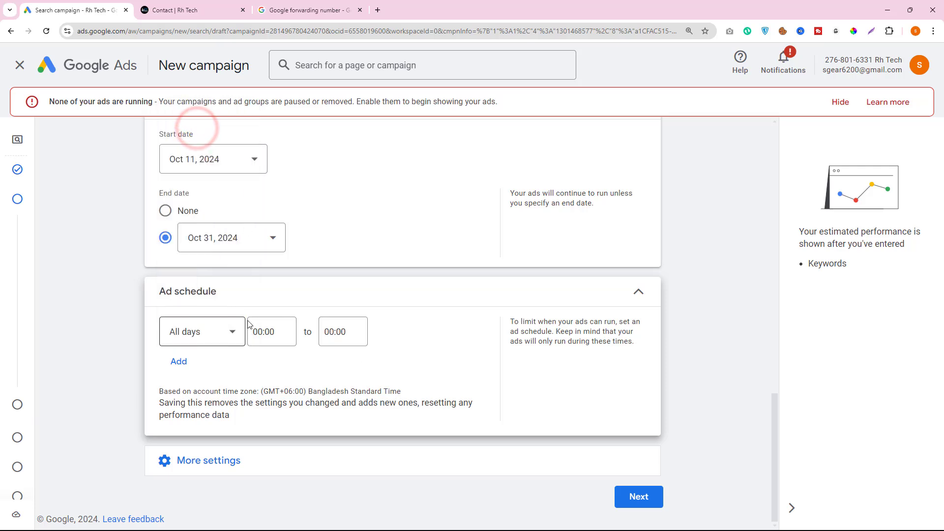
Set the start time of the All days ad schedule entry to 10:00
{"action": "left_click", "coordinate": [268, 331]}
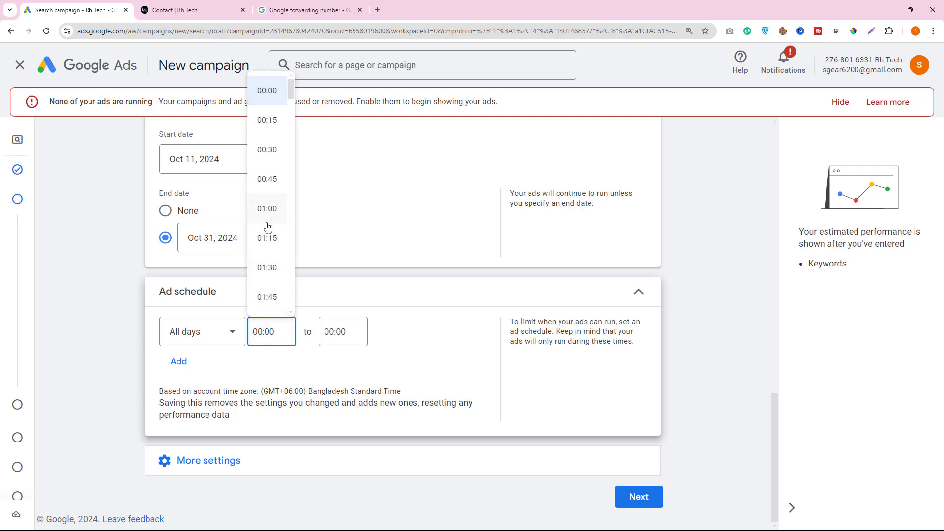
{"action": "scroll", "coordinate": [268, 231], "scroll_direction": "down", "scroll_amount": 3}
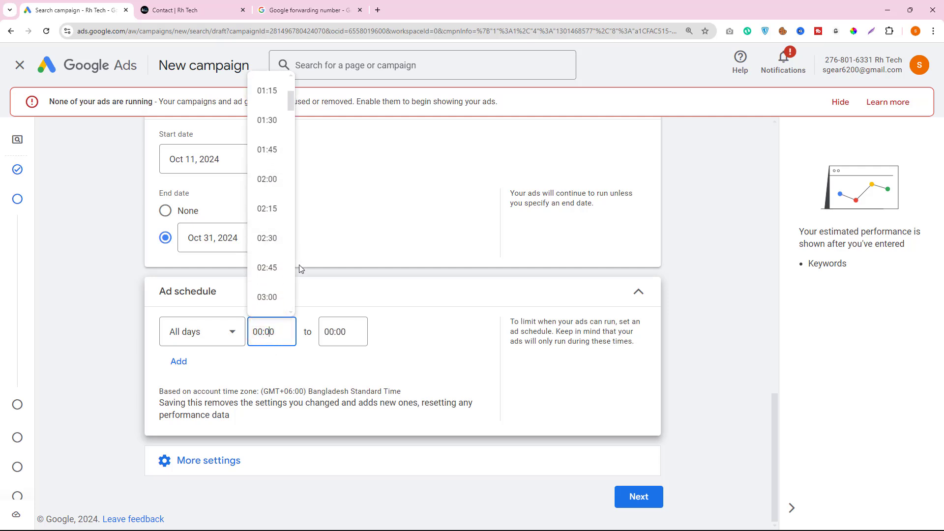
{"action": "scroll", "coordinate": [268, 252], "scroll_direction": "up", "scroll_amount": 2}
{"action": "scroll", "coordinate": [267, 253], "scroll_direction": "up", "scroll_amount": 1}
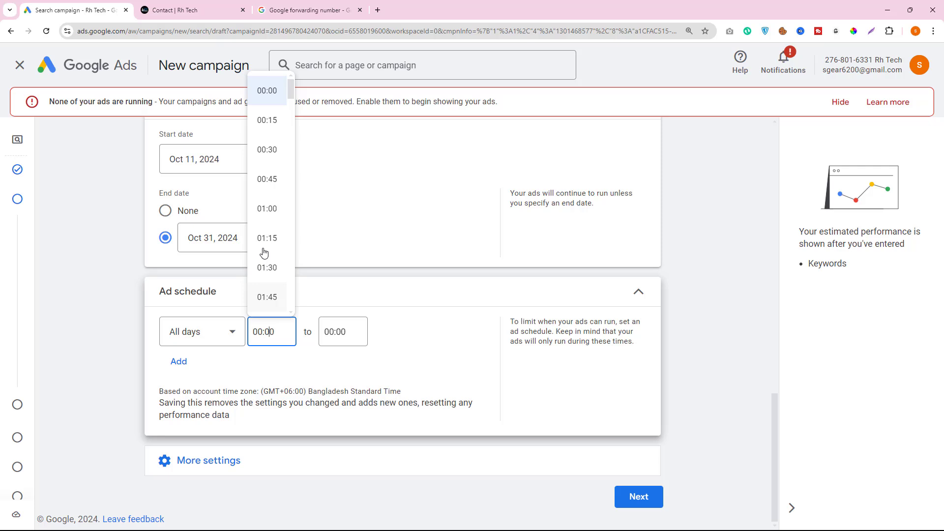
{"action": "scroll", "coordinate": [262, 187], "scroll_direction": "down", "scroll_amount": 8}
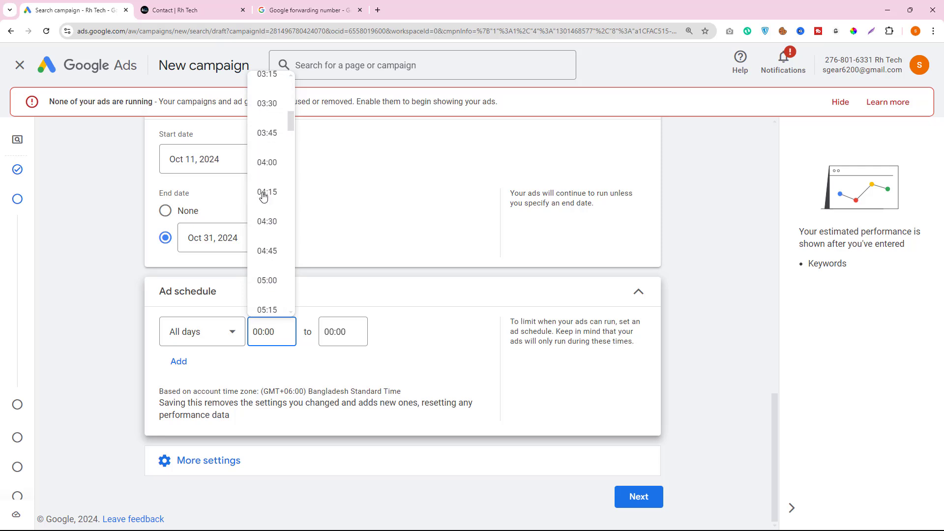
{"action": "scroll", "coordinate": [266, 197], "scroll_direction": "down", "scroll_amount": 8}
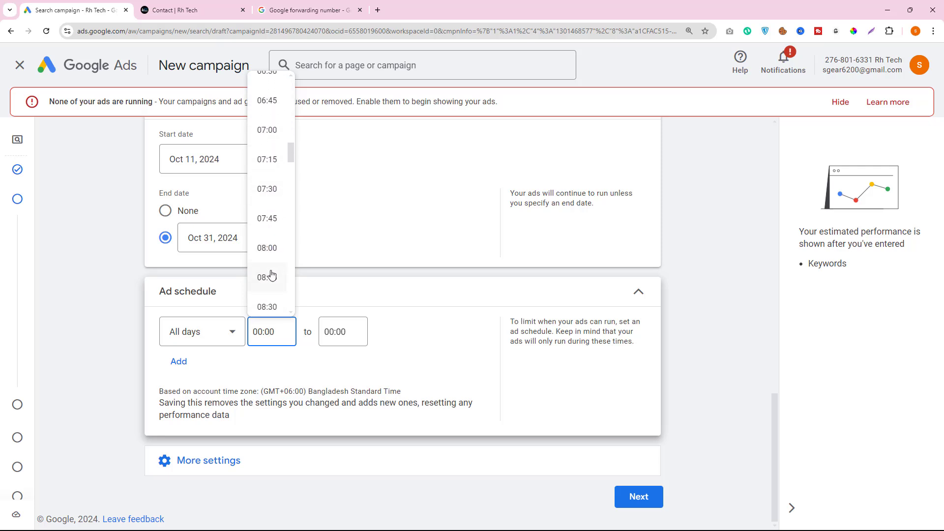
{"action": "scroll", "coordinate": [271, 275], "scroll_direction": "down", "scroll_amount": 5}
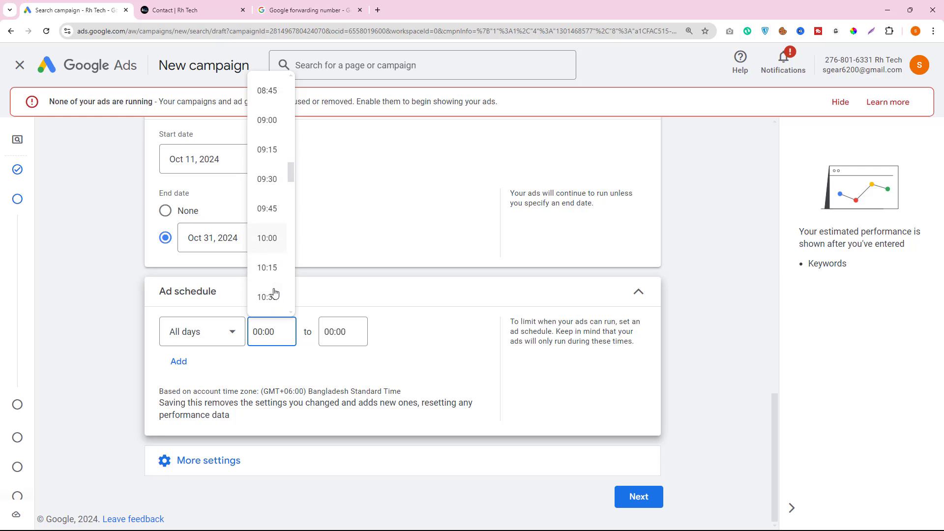
{"action": "left_click", "coordinate": [265, 243]}
Set the end time of the All days ad schedule entry to 20:00
{"action": "left_click", "coordinate": [337, 331]}
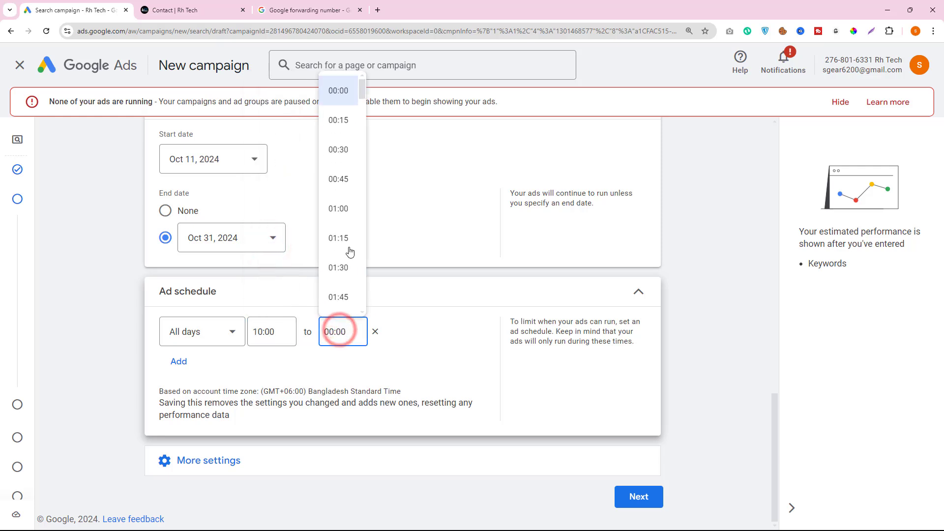
{"action": "scroll", "coordinate": [351, 270], "scroll_direction": "down", "scroll_amount": 10}
{"action": "scroll", "coordinate": [364, 298], "scroll_direction": "down", "scroll_amount": 20}
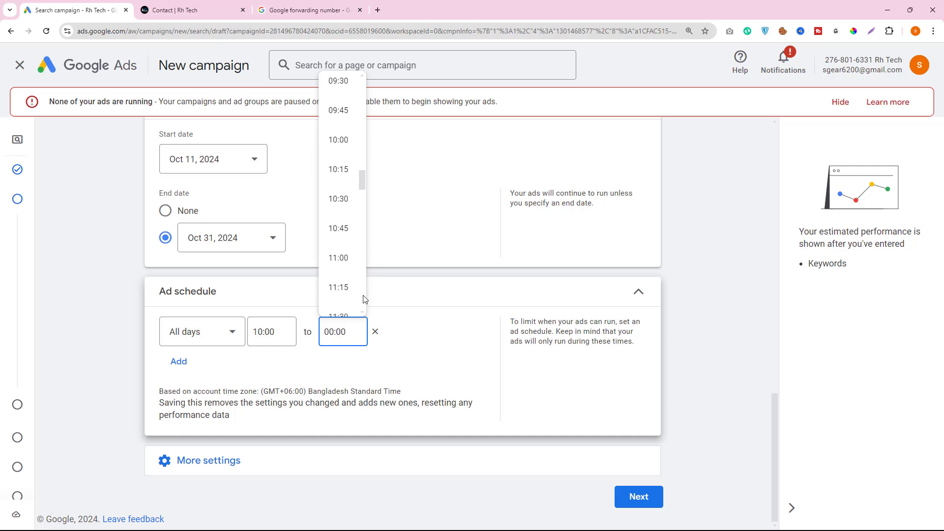
{"action": "scroll", "coordinate": [364, 299], "scroll_direction": "down", "scroll_amount": 2}
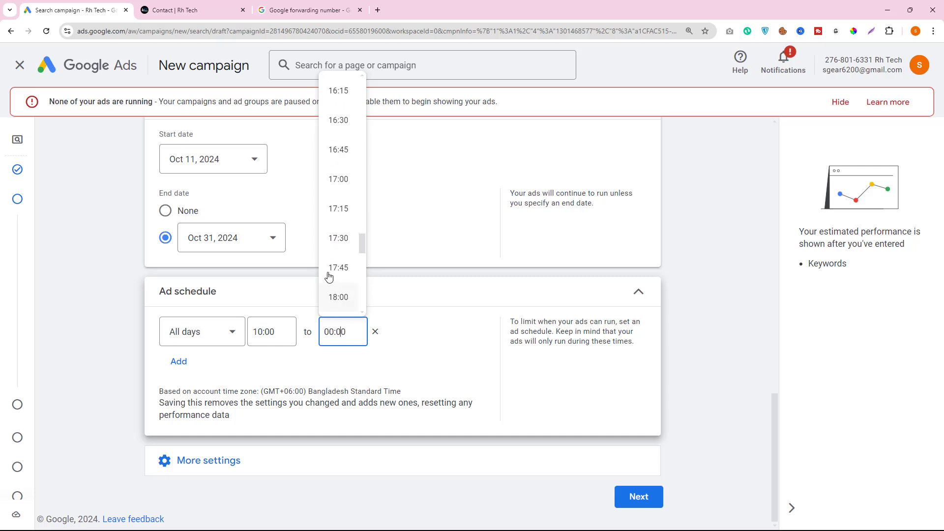
{"action": "scroll", "coordinate": [348, 256], "scroll_direction": "down", "scroll_amount": 3}
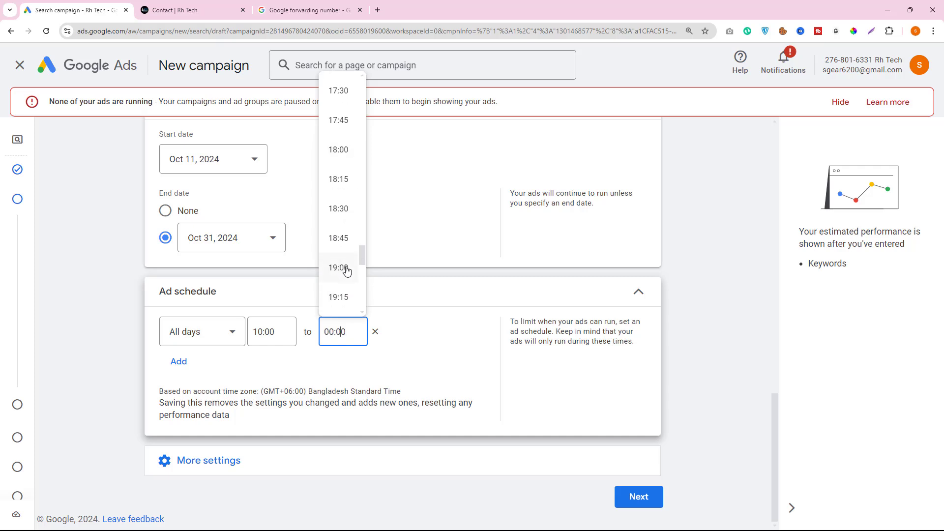
{"action": "scroll", "coordinate": [346, 270], "scroll_direction": "down", "scroll_amount": 4}
{"action": "left_click", "coordinate": [349, 198]}
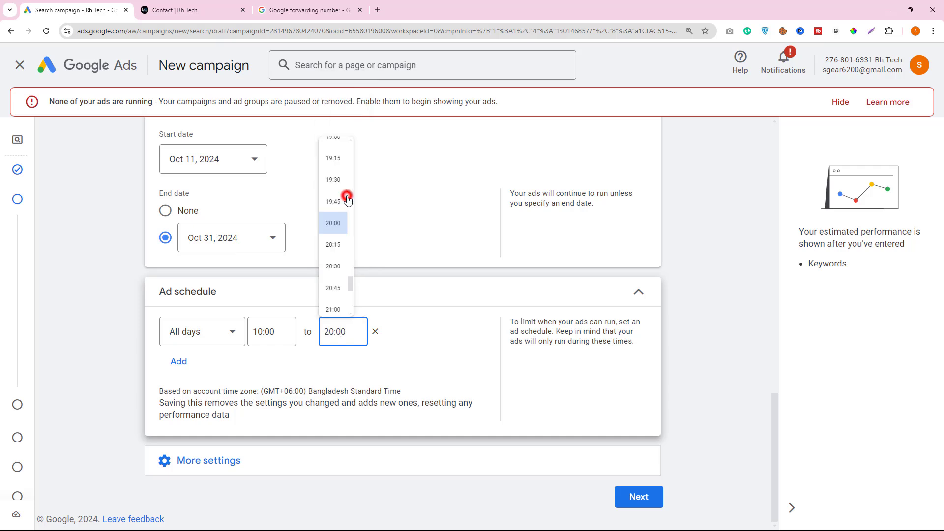
Try Saturdays - Sundays for the ad schedule entry and change its day choice to Mondays
{"action": "left_click", "coordinate": [201, 332]}
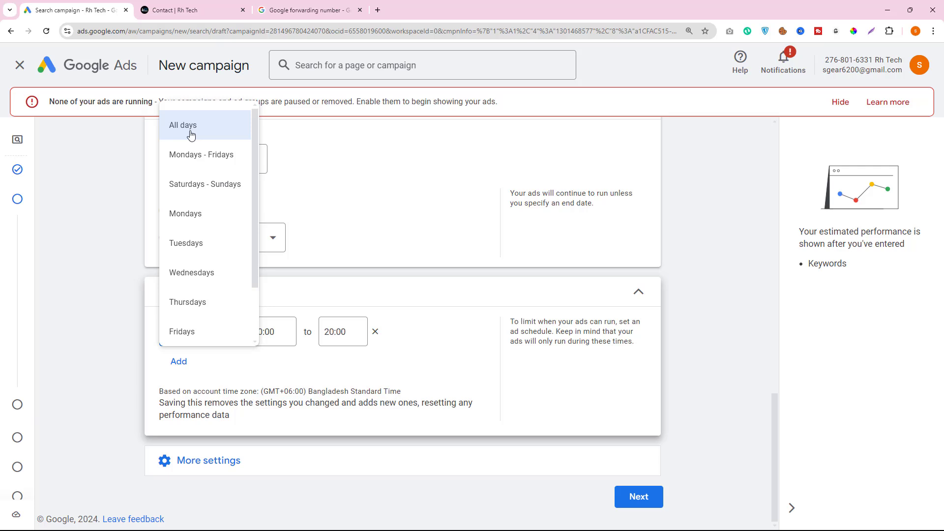
{"action": "left_click", "coordinate": [217, 187]}
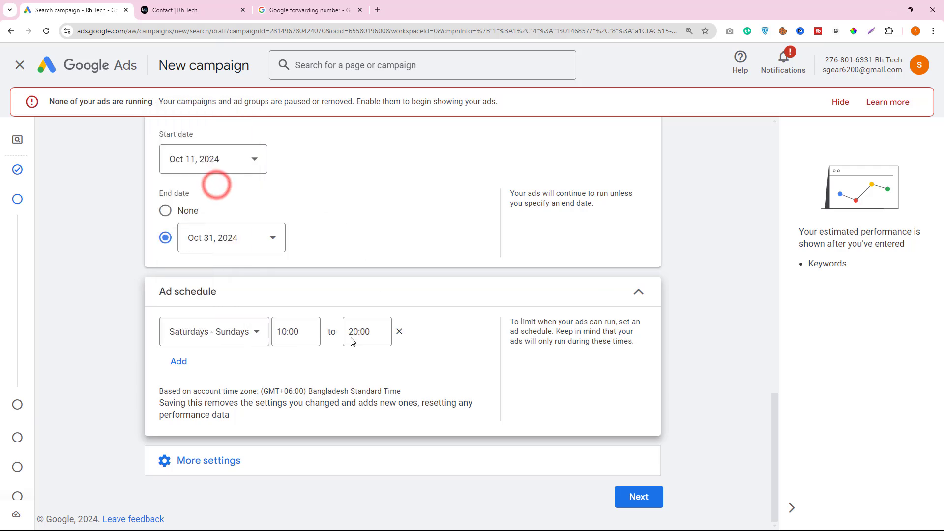
{"action": "left_click", "coordinate": [251, 336]}
{"action": "left_click", "coordinate": [191, 214]}
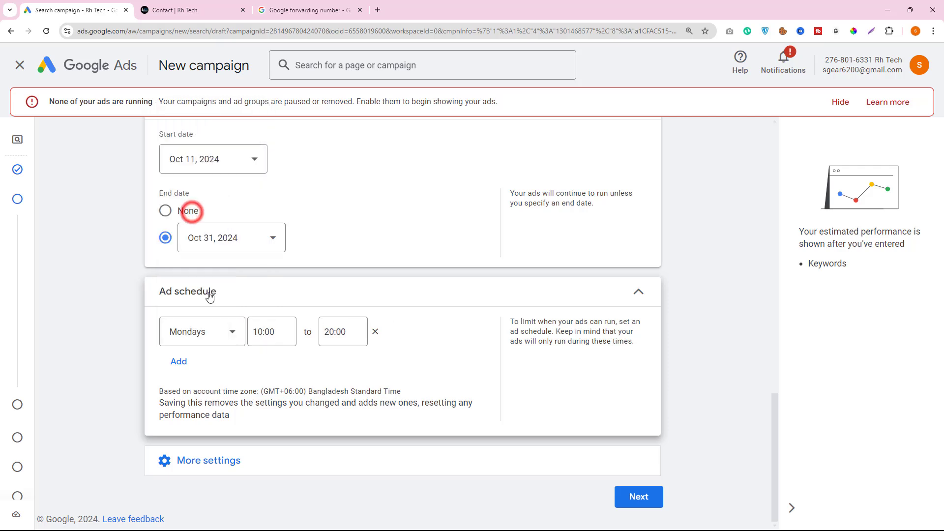
Add a Tuesdays entry and a further All days entry to the ad schedule, and remove both again
{"action": "left_click", "coordinate": [184, 364]}
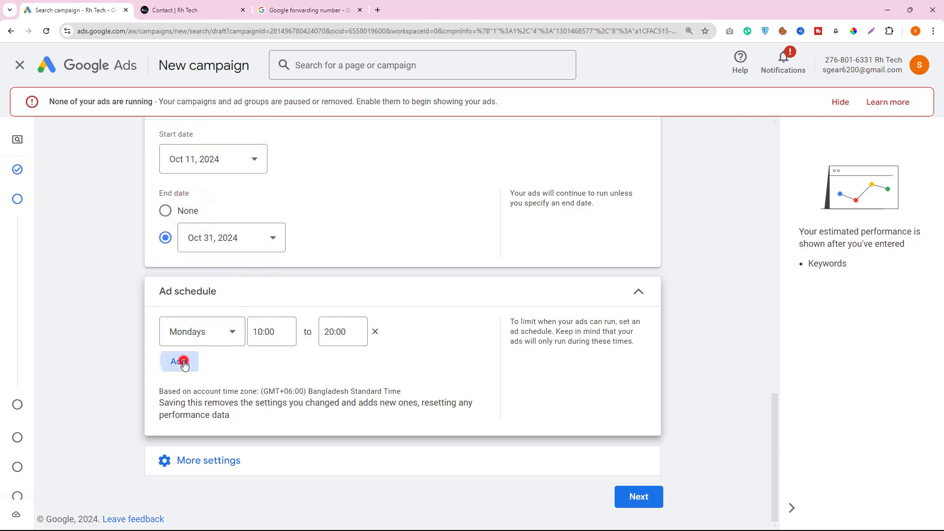
{"action": "left_click", "coordinate": [204, 370]}
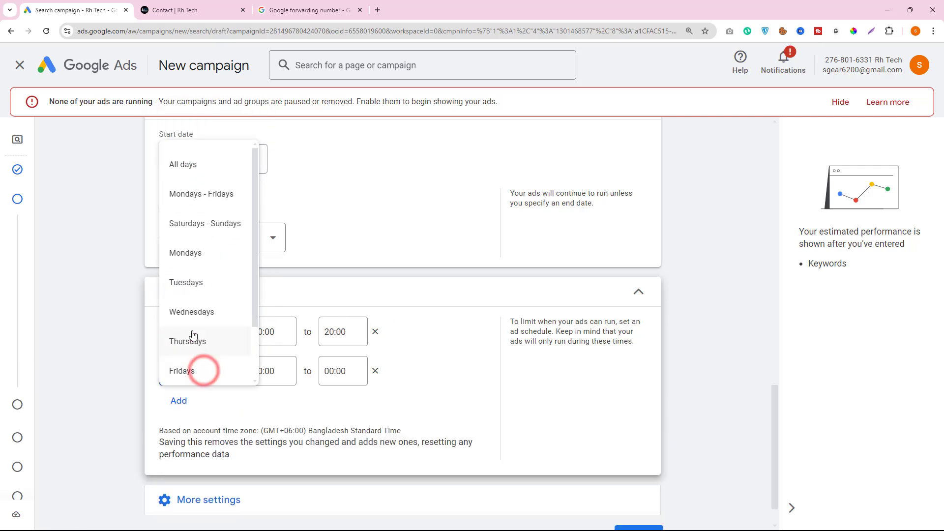
{"action": "left_click", "coordinate": [195, 284]}
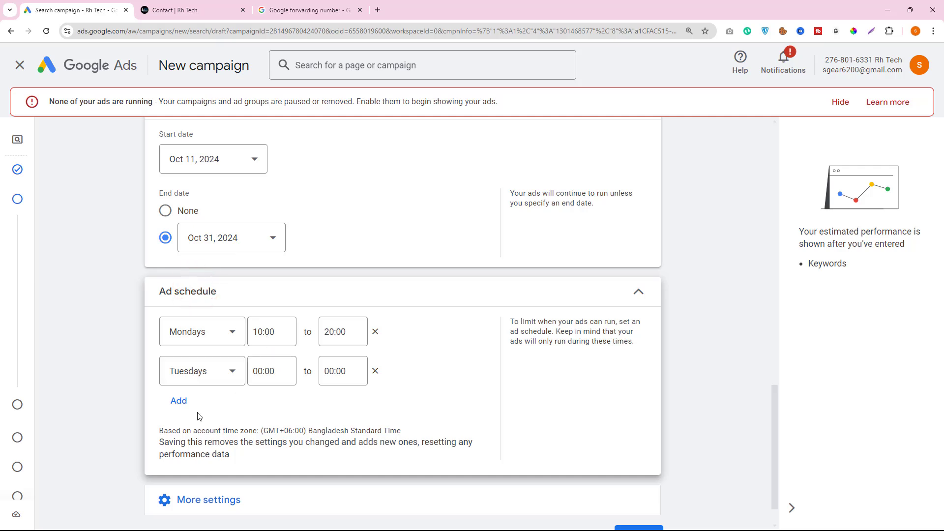
{"action": "left_click", "coordinate": [179, 400]}
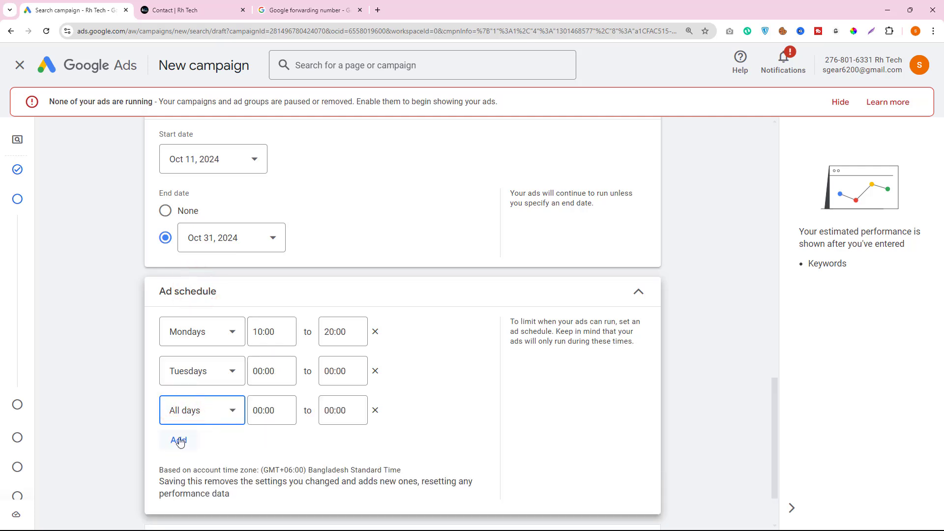
{"action": "left_click", "coordinate": [375, 410]}
{"action": "left_click", "coordinate": [375, 371]}
Set the day choice of the remaining ad schedule entry to All days
{"action": "left_click", "coordinate": [207, 330]}
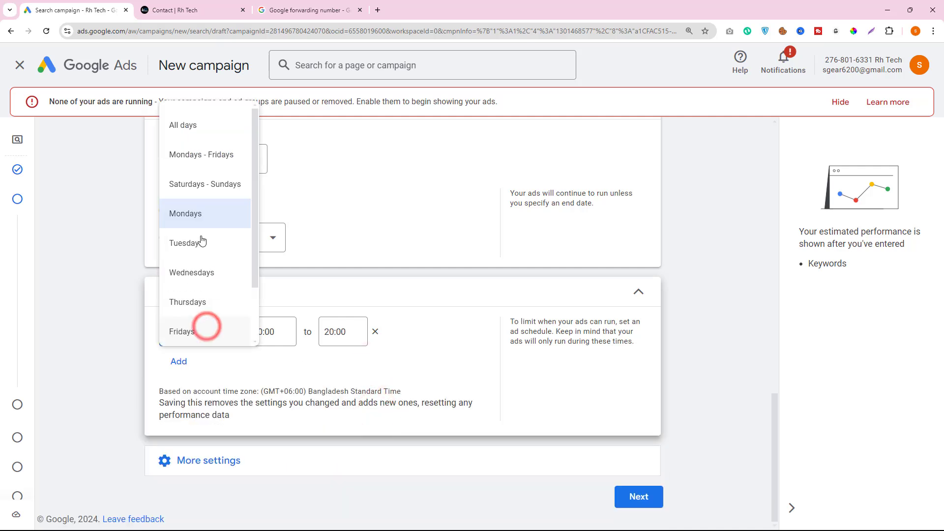
{"action": "left_click", "coordinate": [191, 126]}
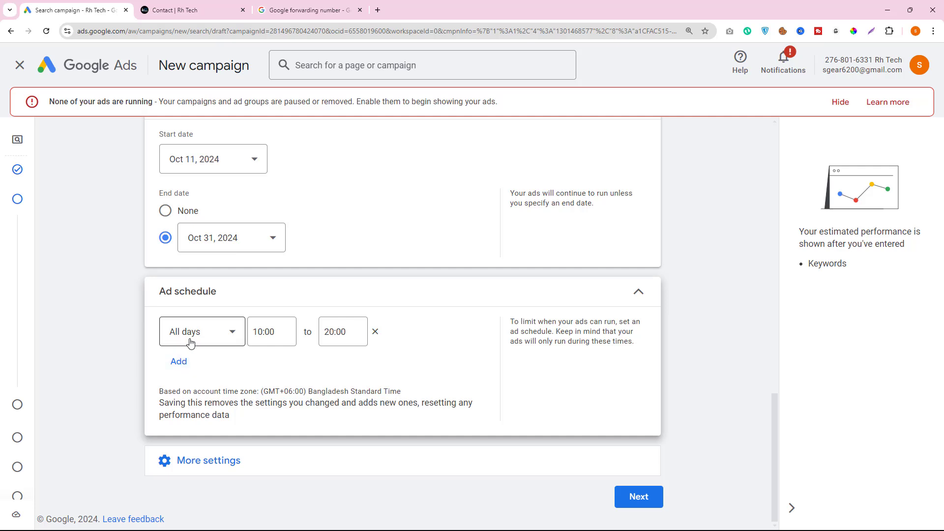
{"action": "scroll", "coordinate": [352, 251], "scroll_direction": "up", "scroll_amount": 2}
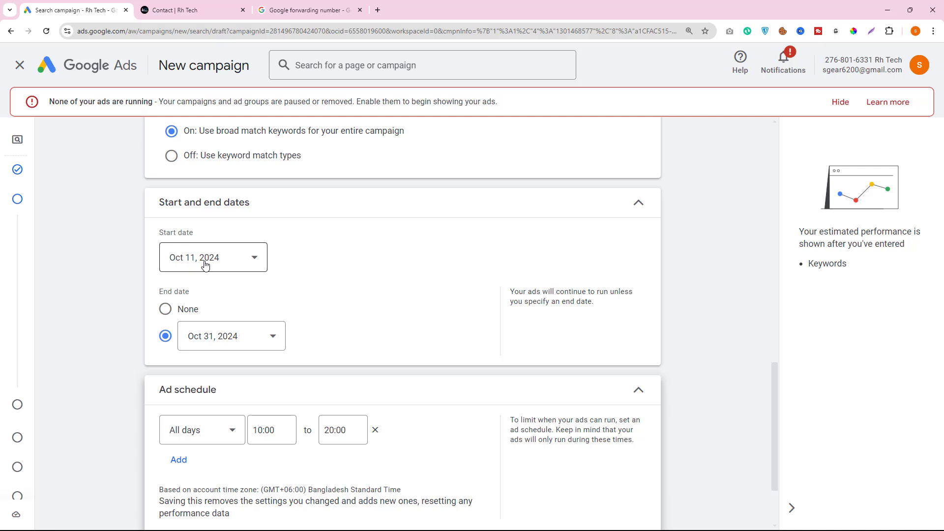
{"action": "scroll", "coordinate": [228, 266], "scroll_direction": "down", "scroll_amount": 2}
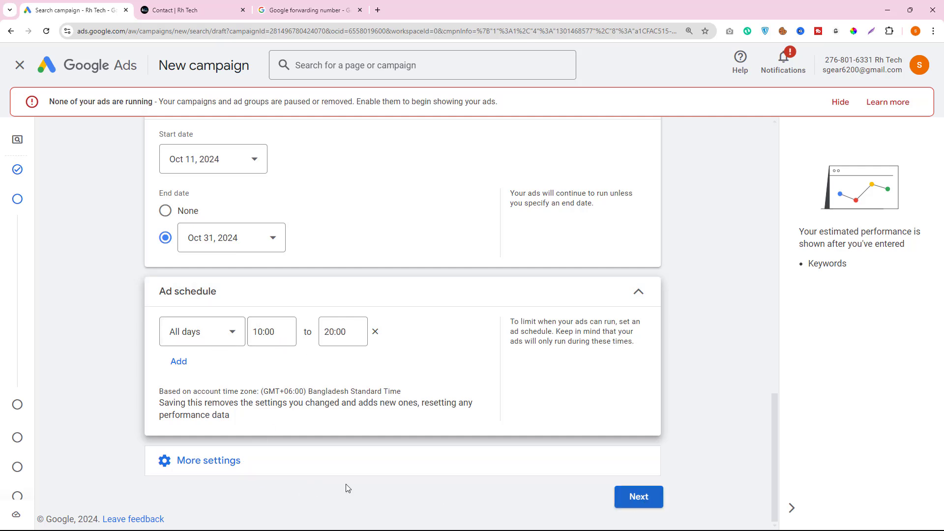
Continue past the campaign settings and skip keyword and asset generation to reach Keywords and ads
{"action": "left_click", "coordinate": [637, 498]}
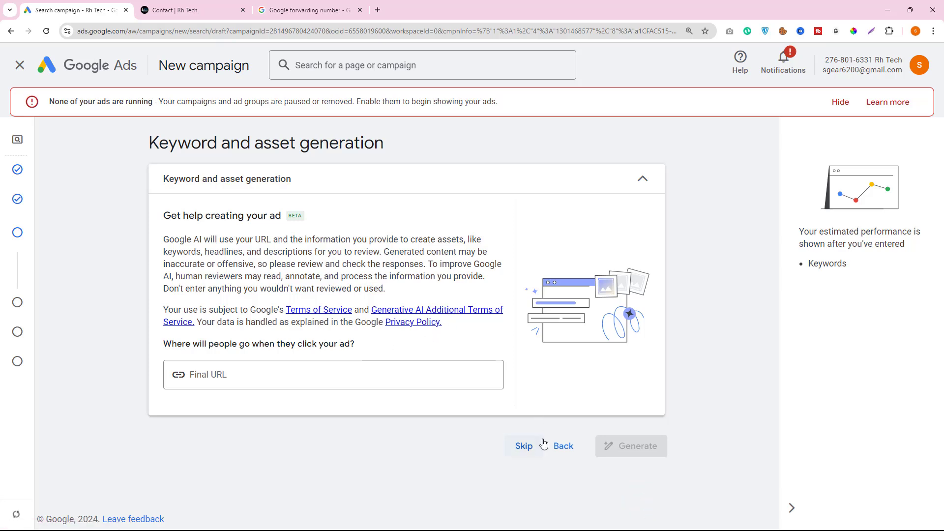
{"action": "left_click", "coordinate": [524, 456]}
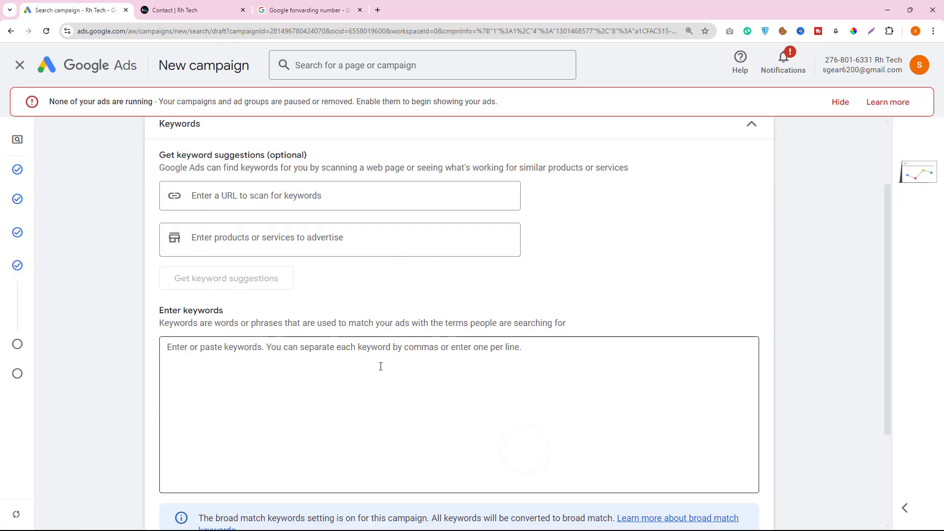
{"action": "left_click", "coordinate": [219, 295]}
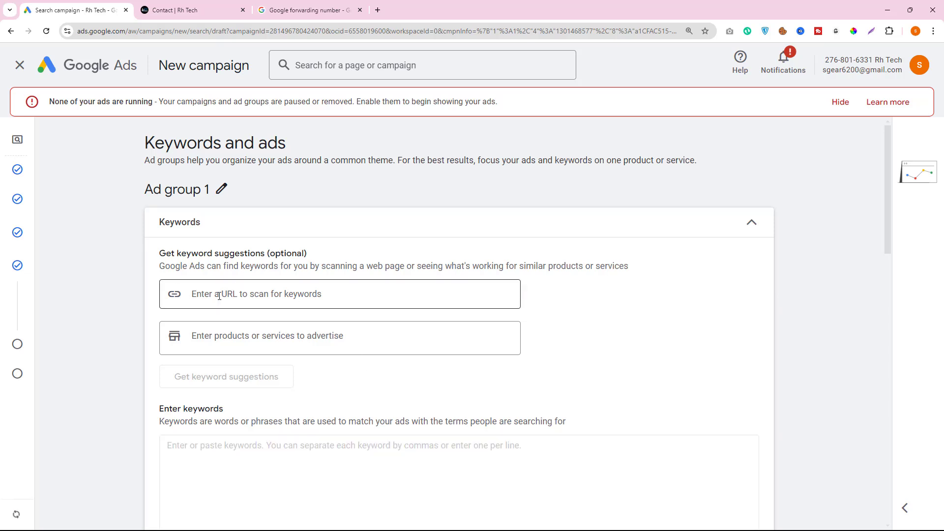
{"action": "left_click", "coordinate": [221, 5]}
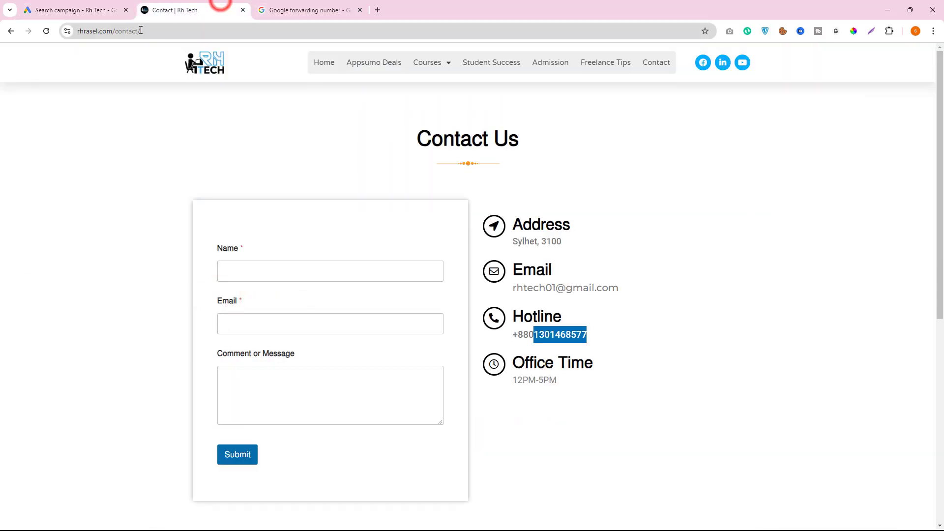
{"action": "left_click_drag", "start_coordinate": [110, 32], "coordinate": [40, 34]}
{"action": "right_click", "coordinate": [110, 35]}
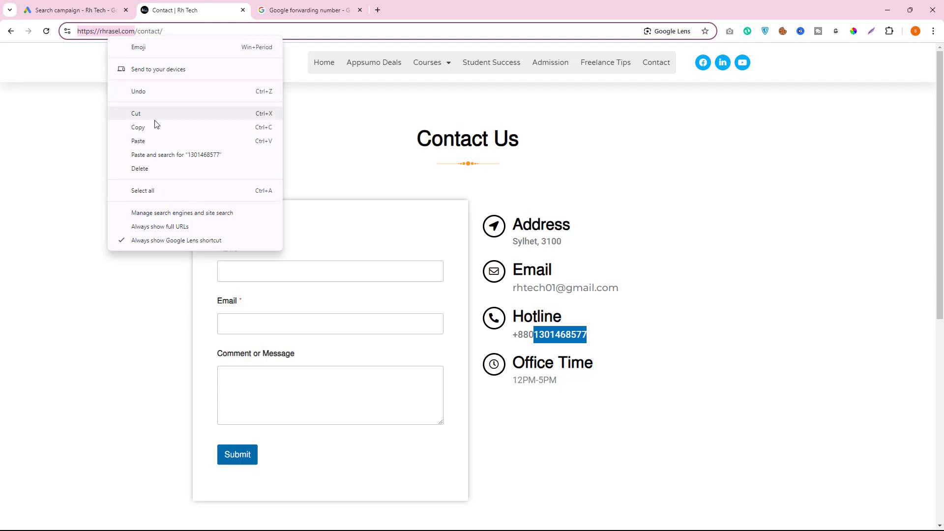
{"action": "left_click", "coordinate": [155, 129]}
{"action": "left_click", "coordinate": [76, 10]}
{"action": "left_click", "coordinate": [217, 294]}
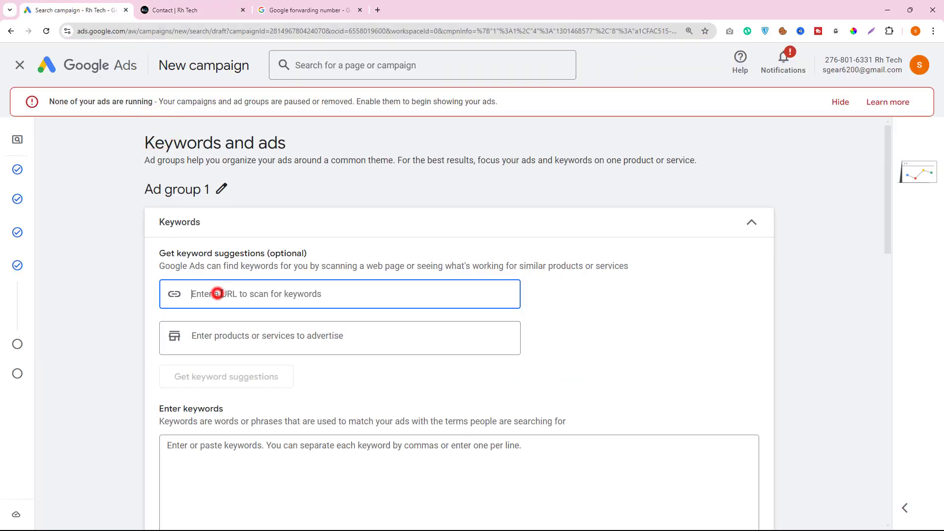
{"action": "key", "text": "ctrl+v"}
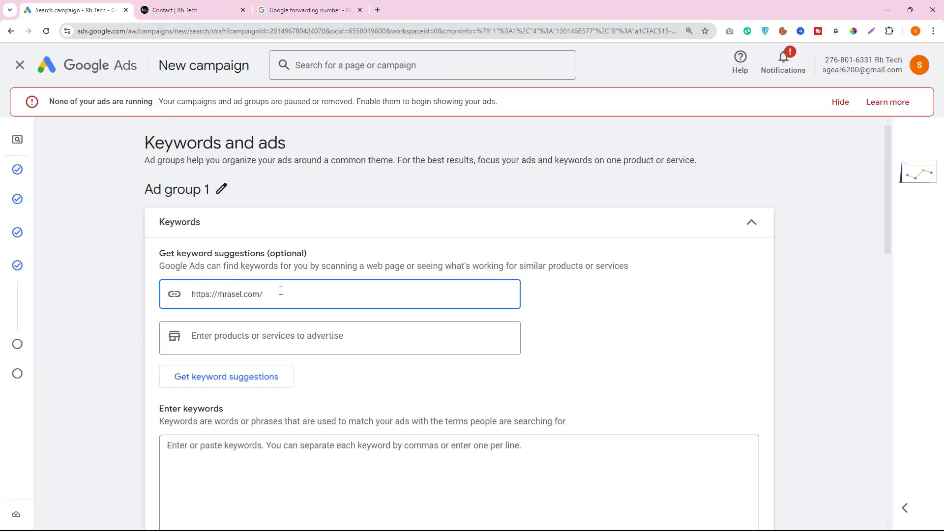
{"action": "scroll", "coordinate": [291, 290], "scroll_direction": "down", "scroll_amount": 2}
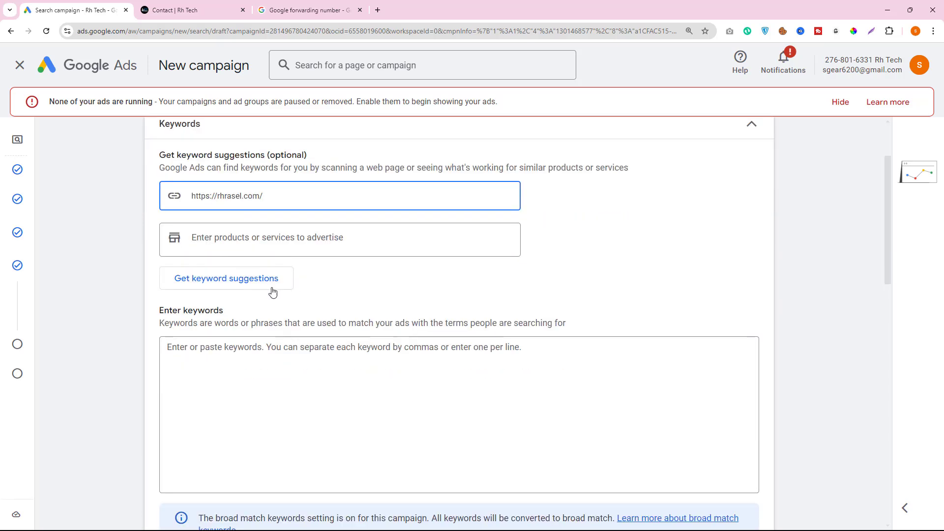
{"action": "left_click", "coordinate": [212, 276]}
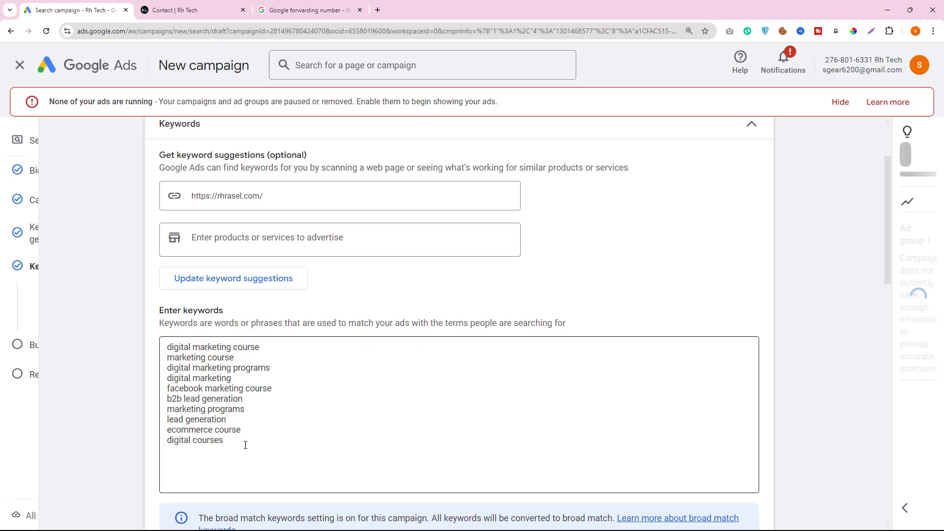
Copy the full list of suggested keywords and paste it into the new call ad's Final URL
{"action": "left_click_drag", "start_coordinate": [246, 445], "coordinate": [168, 347]}
{"action": "right_click", "coordinate": [202, 353]}
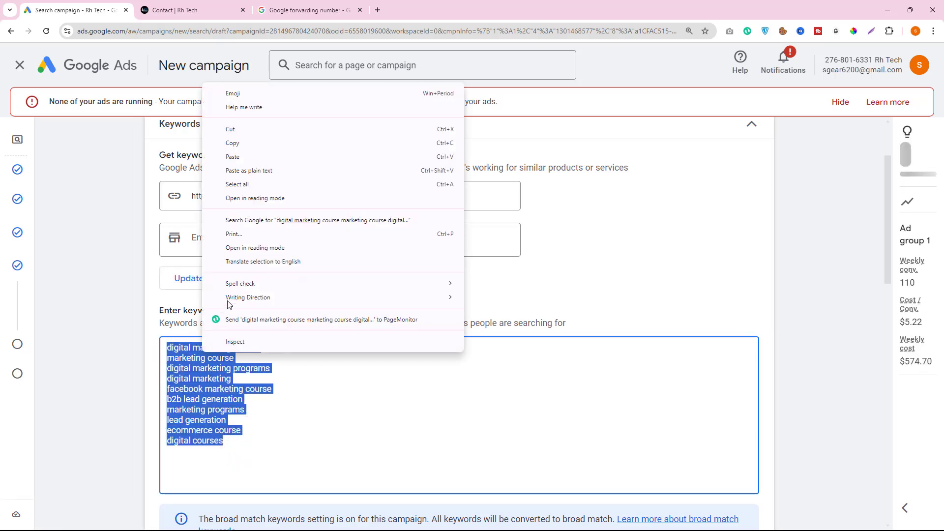
{"action": "left_click", "coordinate": [238, 146]}
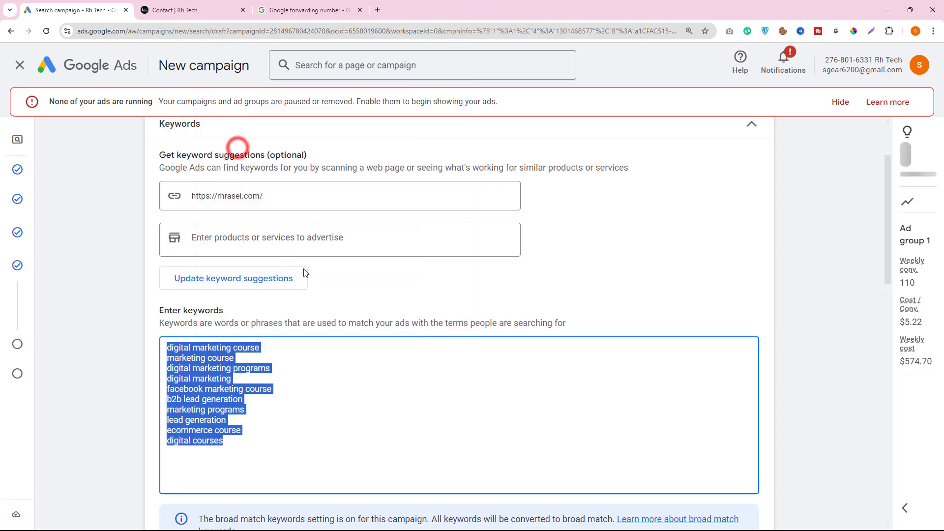
{"action": "scroll", "coordinate": [287, 364], "scroll_direction": "down", "scroll_amount": 5}
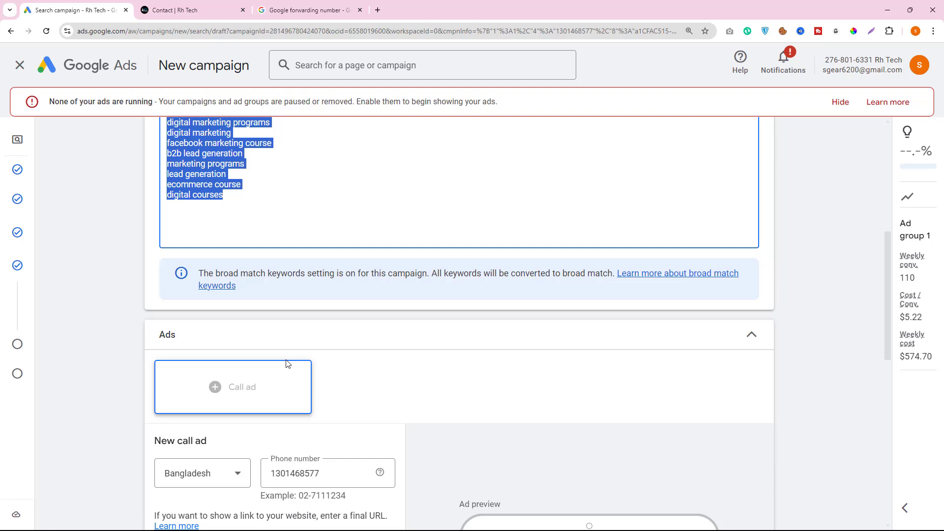
{"action": "scroll", "coordinate": [288, 364], "scroll_direction": "up", "scroll_amount": 2}
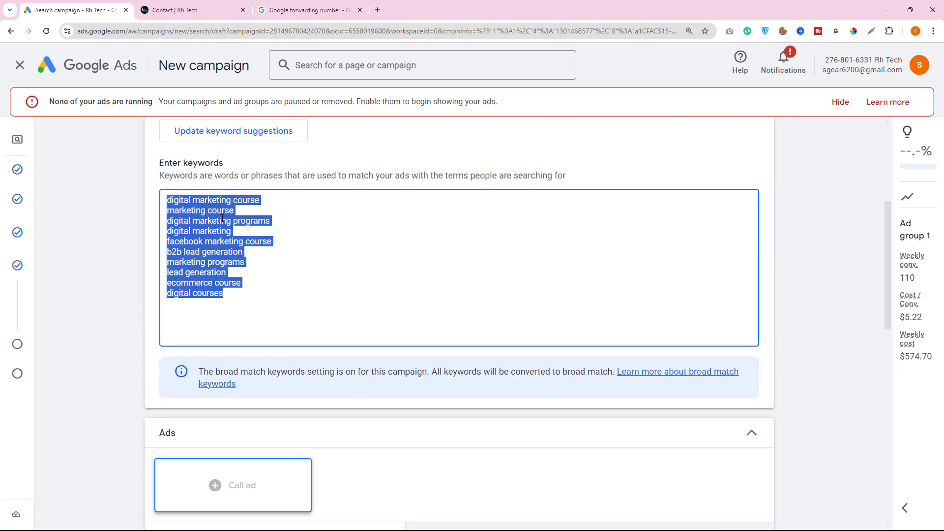
{"action": "scroll", "coordinate": [182, 304], "scroll_direction": "down", "scroll_amount": 3}
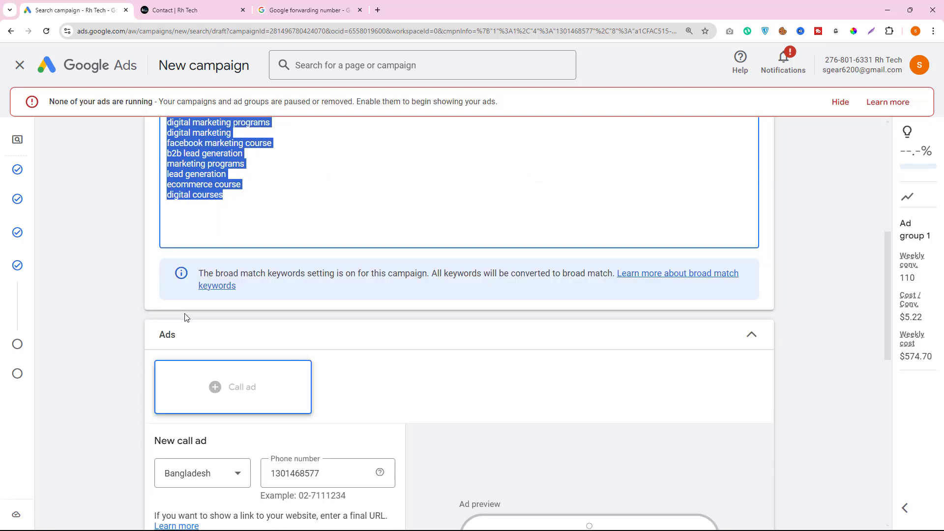
{"action": "scroll", "coordinate": [197, 339], "scroll_direction": "down", "scroll_amount": 3}
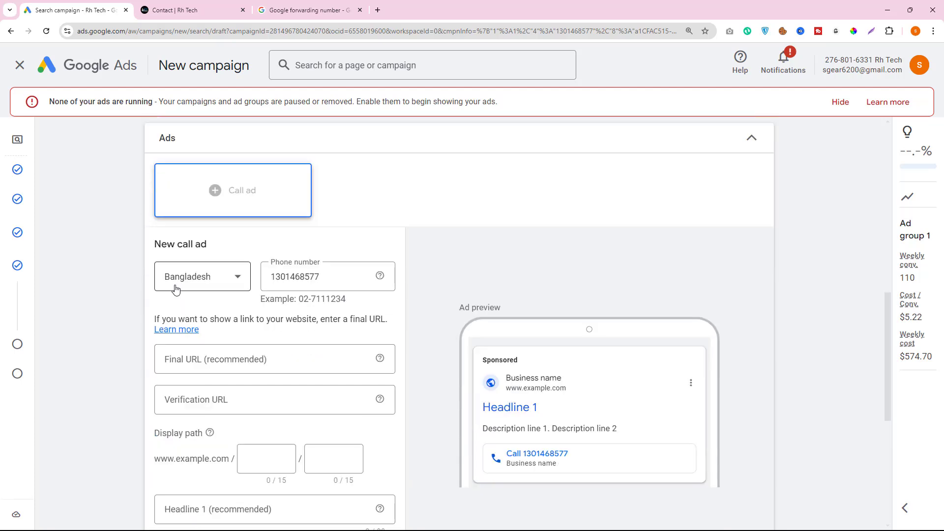
{"action": "scroll", "coordinate": [352, 339], "scroll_direction": "down", "scroll_amount": 1}
{"action": "left_click", "coordinate": [169, 310]}
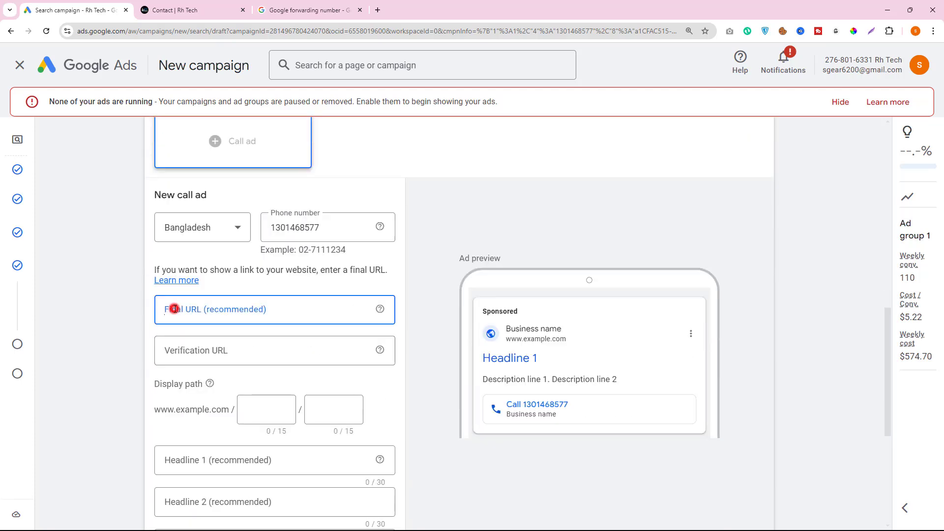
{"action": "right_click", "coordinate": [197, 308]}
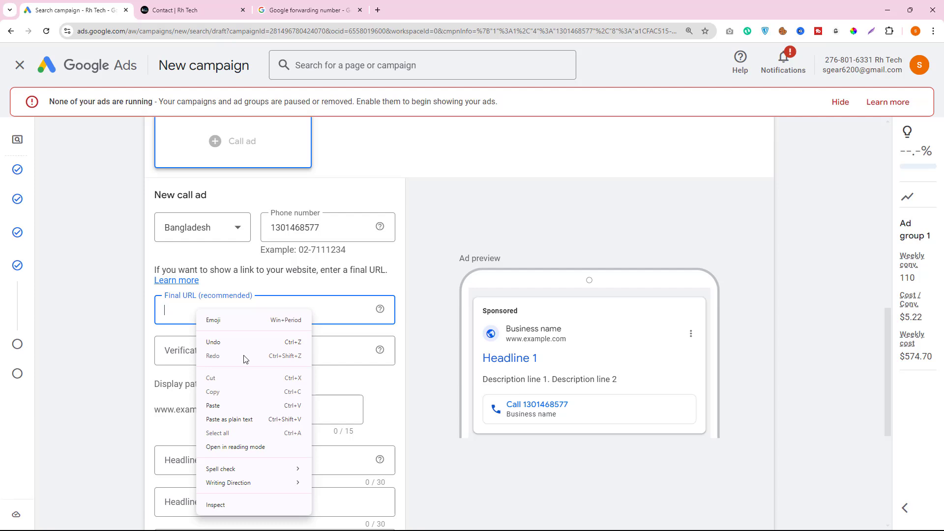
{"action": "left_click", "coordinate": [231, 405]}
{"action": "left_click", "coordinate": [154, 9]}
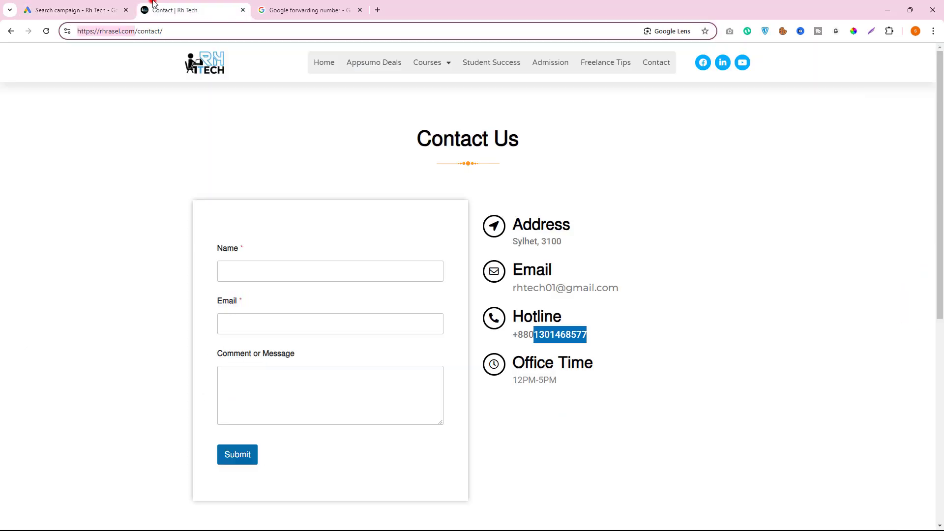
{"action": "right_click", "coordinate": [110, 32]}
{"action": "left_click", "coordinate": [153, 127]}
{"action": "key", "text": "ctrl+shift+Tab"}
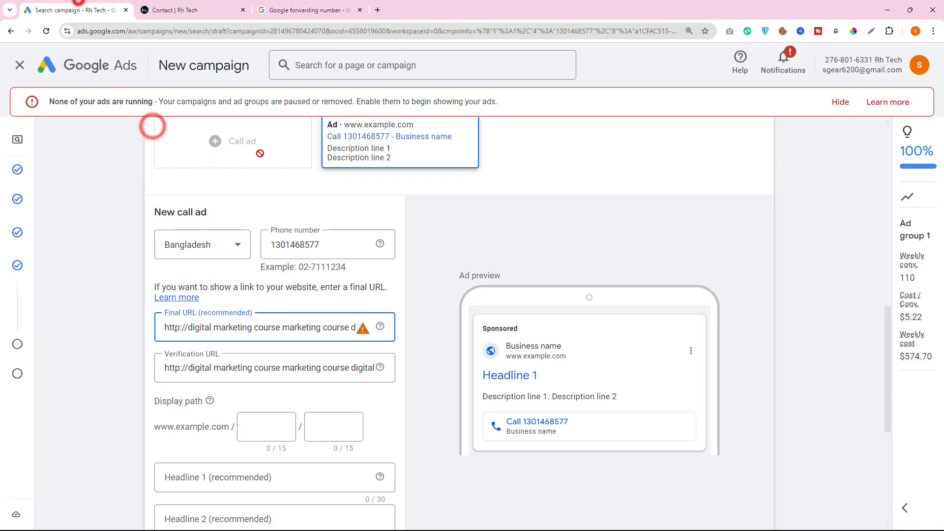
{"action": "triple_click", "coordinate": [196, 328]}
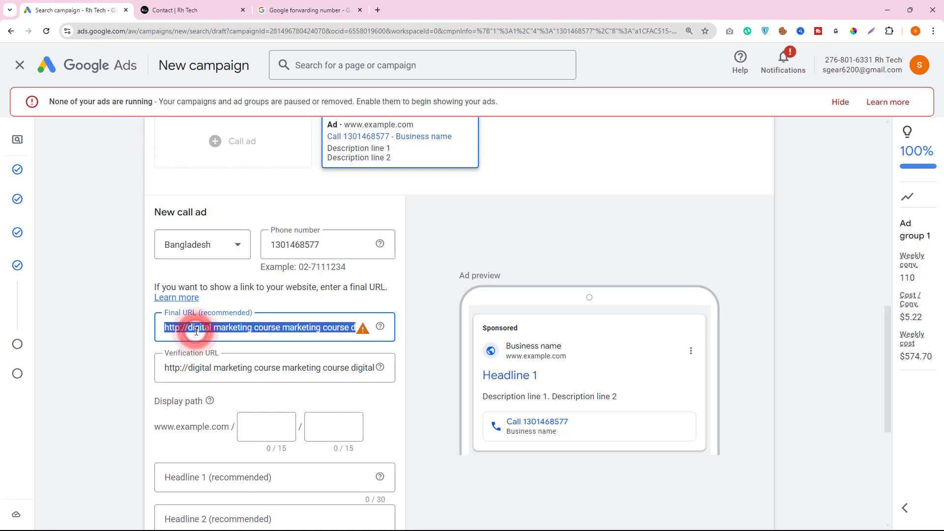
{"action": "type", "text": "https://rhrasel.com/"}
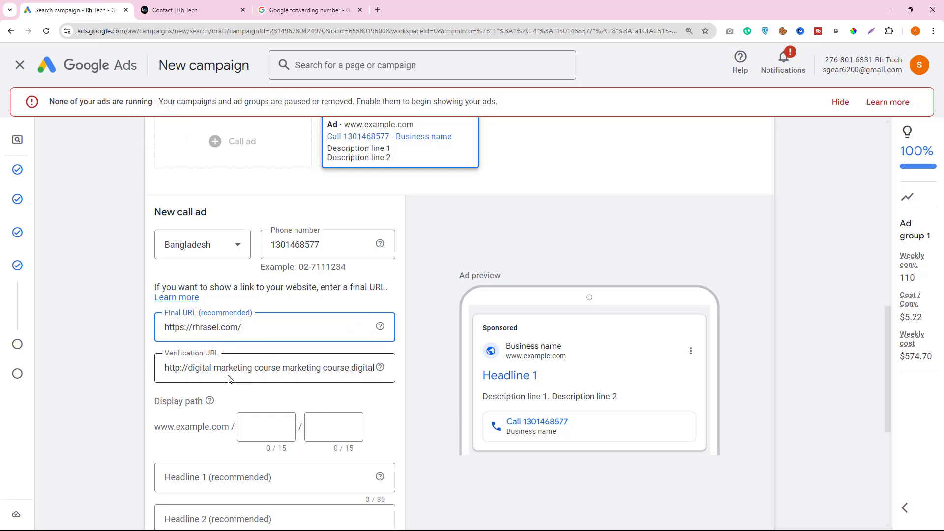
Clear the call ad's Verification URL, leaving the display path empty
{"action": "left_click", "coordinate": [245, 369]}
{"action": "triple_click", "coordinate": [246, 370]}
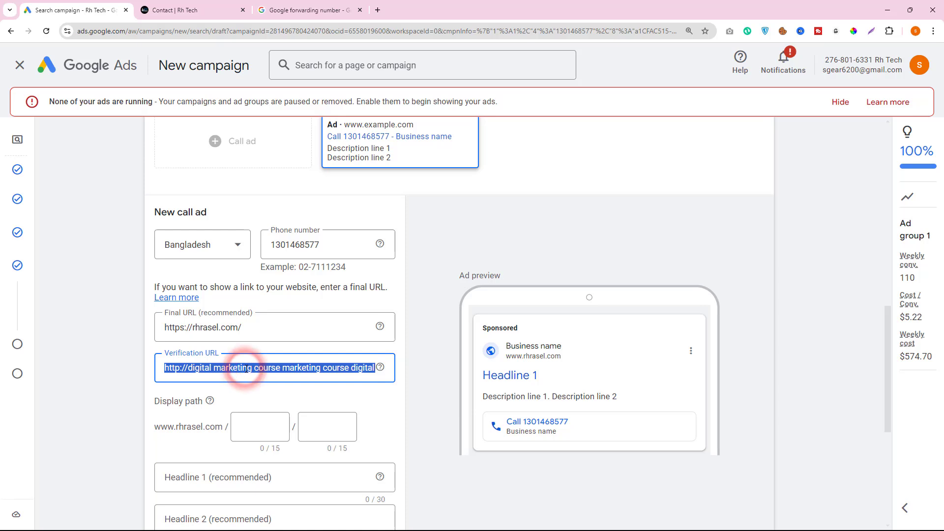
{"action": "key", "text": "BackSpace"}
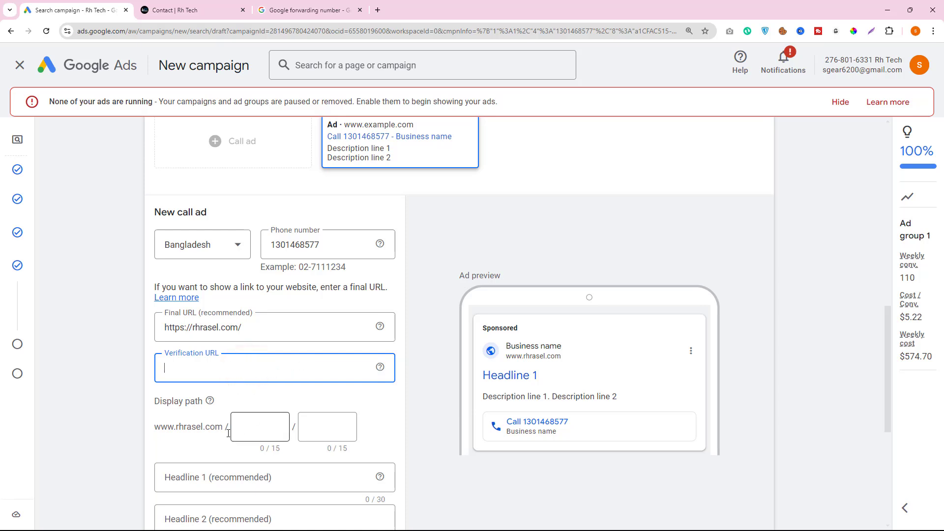
{"action": "left_click", "coordinate": [262, 425]}
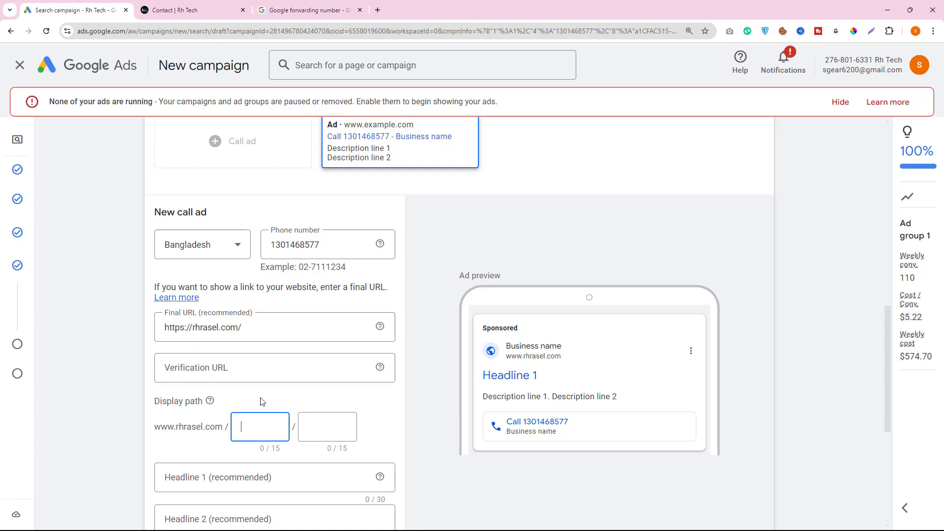
Copy the keyword "digital marketing course" from the ad group's keyword list and enter it as Headline 1 of the call ad
{"action": "scroll", "coordinate": [261, 400], "scroll_direction": "down", "scroll_amount": 2}
{"action": "scroll", "coordinate": [261, 406], "scroll_direction": "down", "scroll_amount": 2}
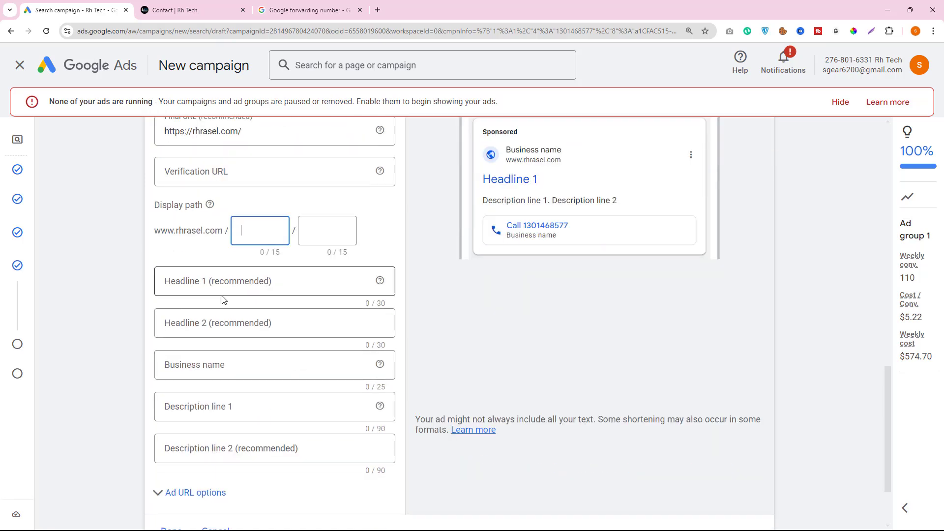
{"action": "left_click", "coordinate": [194, 280]}
{"action": "scroll", "coordinate": [191, 295], "scroll_direction": "up", "scroll_amount": 6}
{"action": "scroll", "coordinate": [191, 299], "scroll_direction": "up", "scroll_amount": 7}
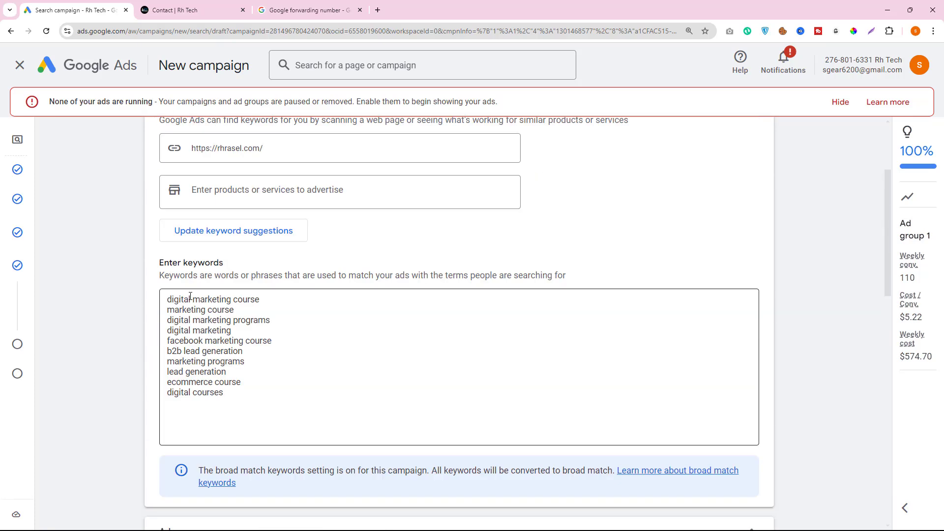
{"action": "triple_click", "coordinate": [212, 298]}
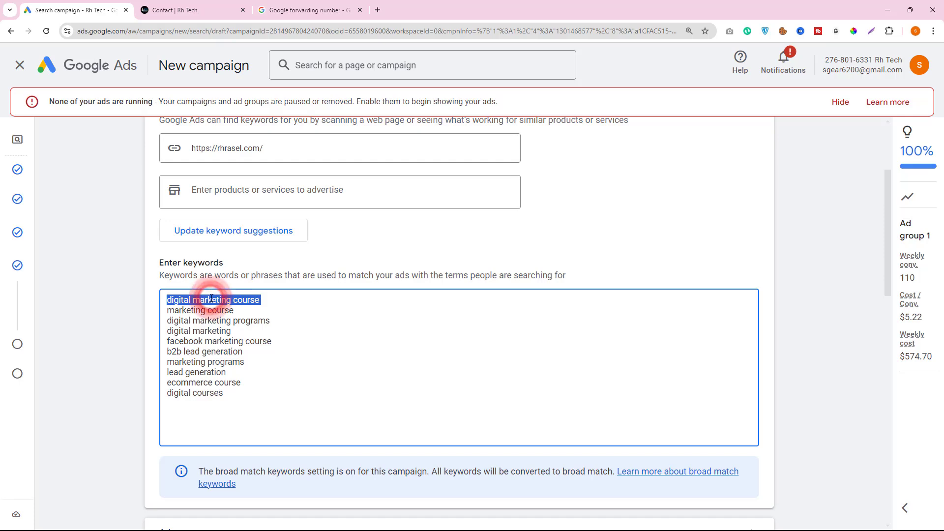
{"action": "right_click", "coordinate": [212, 298]}
{"action": "left_click", "coordinate": [255, 88]}
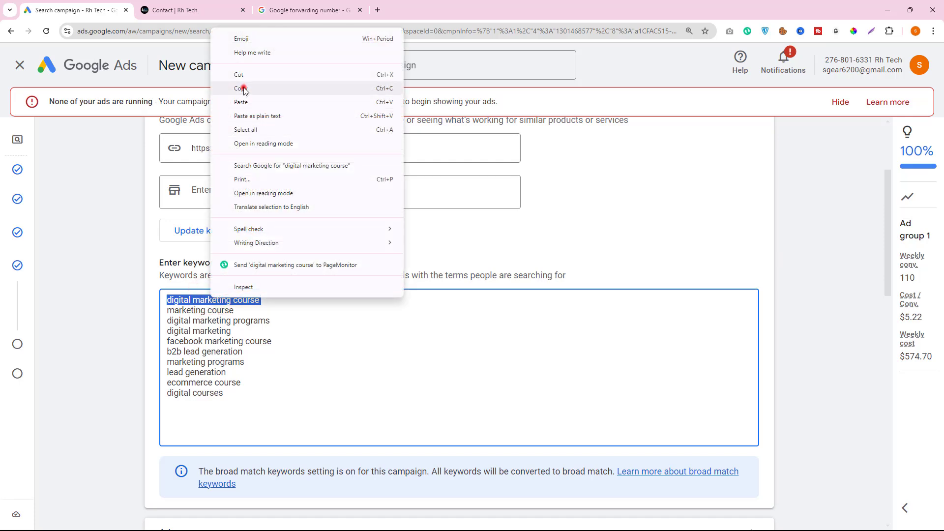
{"action": "scroll", "coordinate": [246, 86], "scroll_direction": "down", "scroll_amount": 6}
{"action": "scroll", "coordinate": [245, 373], "scroll_direction": "down", "scroll_amount": 6}
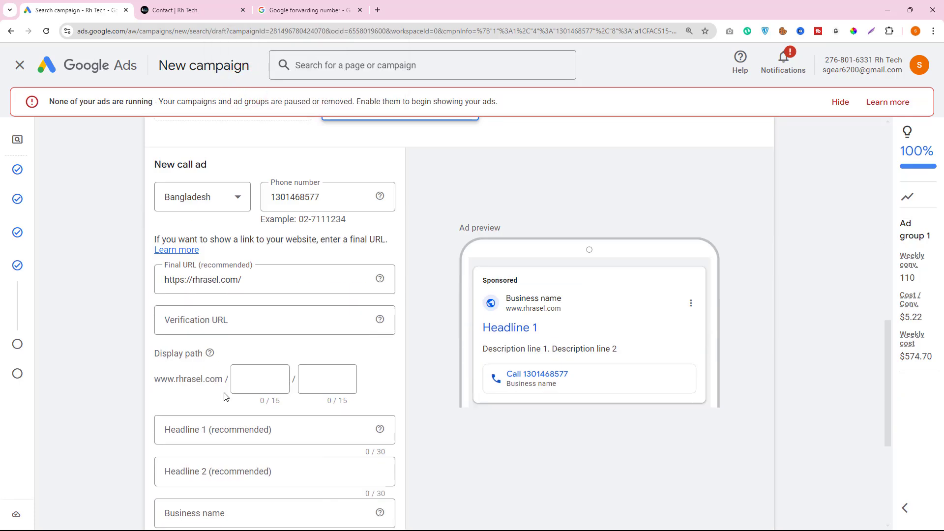
{"action": "left_click", "coordinate": [222, 331]}
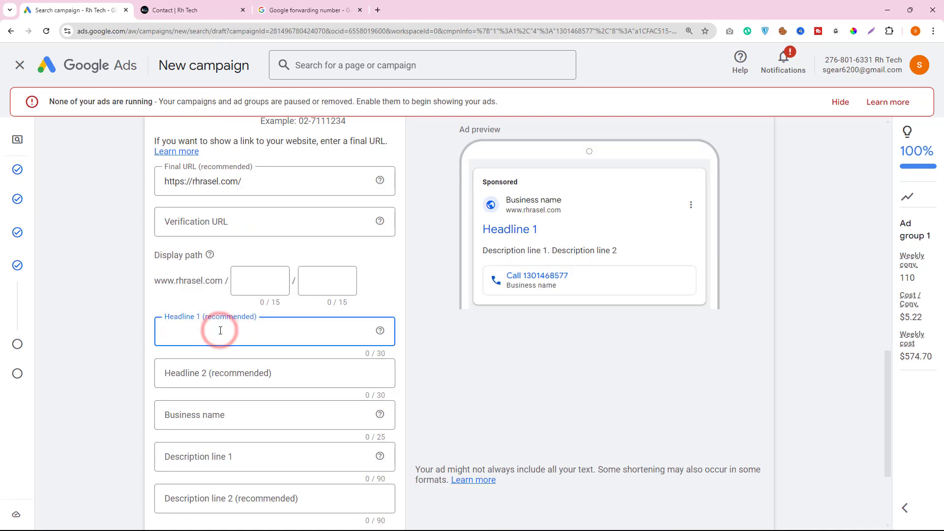
{"action": "key", "text": "ctrl+v"}
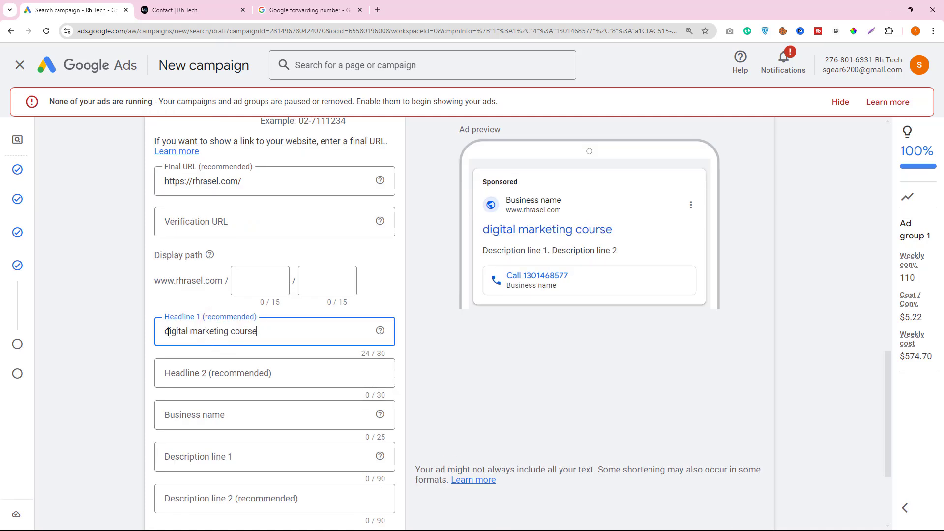
Capitalize each word of the call ad's Headline 1 so it reads "Digital Marketing Course"
{"action": "key", "text": "shift+Left"}
{"action": "type", "text": "D"}
{"action": "left_click", "coordinate": [194, 334]}
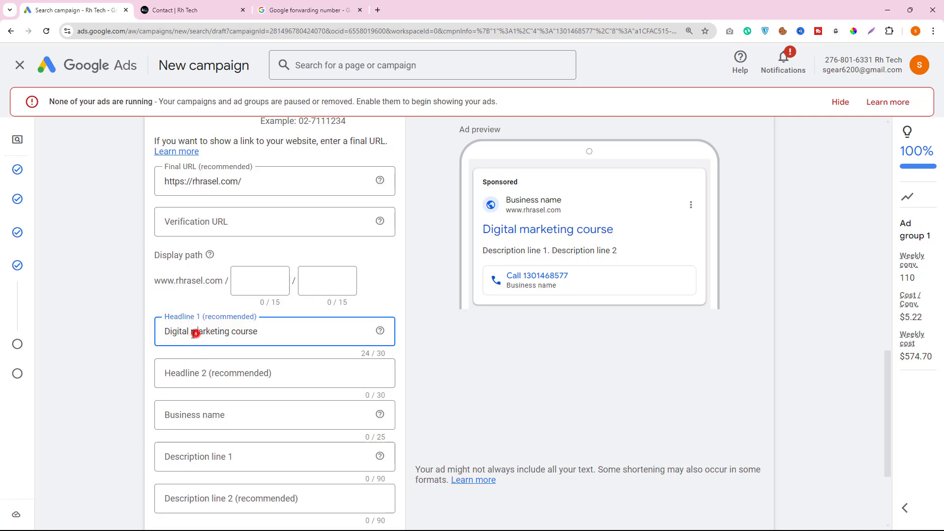
{"action": "key", "text": "shift+Right"}
{"action": "key", "text": "shift+Right"}
{"action": "type", "text": "C"}
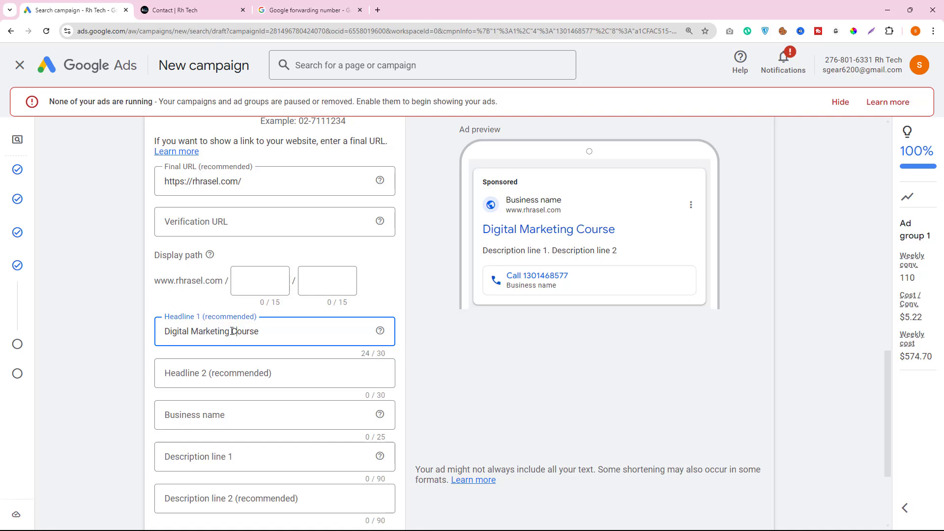
Enter "Conatct Us Now" as Headline 2 of the call ad
{"action": "left_click", "coordinate": [186, 382]}
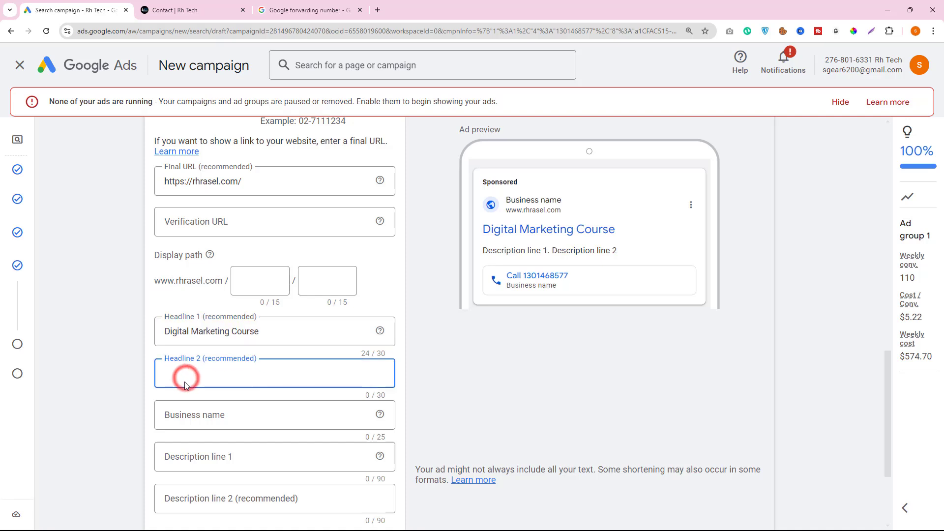
{"action": "type", "text": "C"}
{"action": "type", "text": "onatct Us Now"}
{"action": "scroll", "coordinate": [369, 432], "scroll_direction": "down", "scroll_amount": 2}
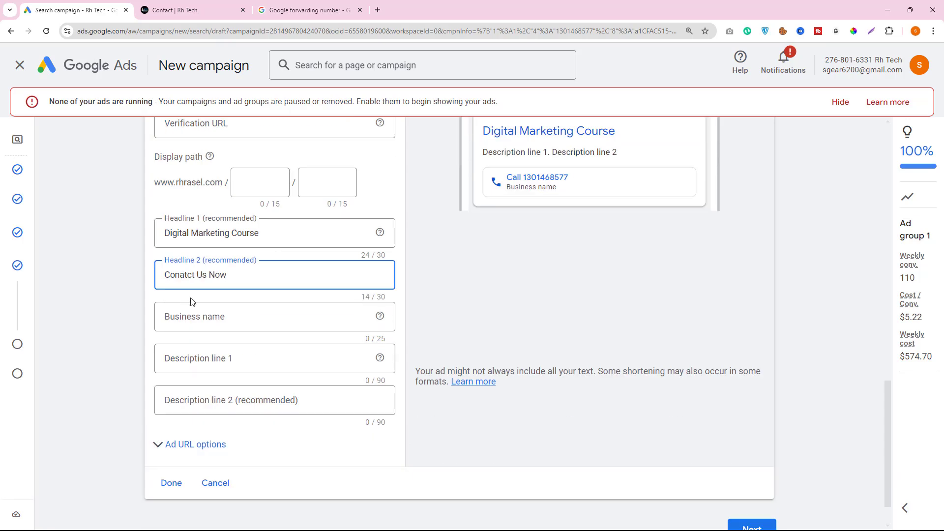
Copy the Headline 1 text and set the call ad's Business name to "Rh Tech"
{"action": "left_click", "coordinate": [202, 304]}
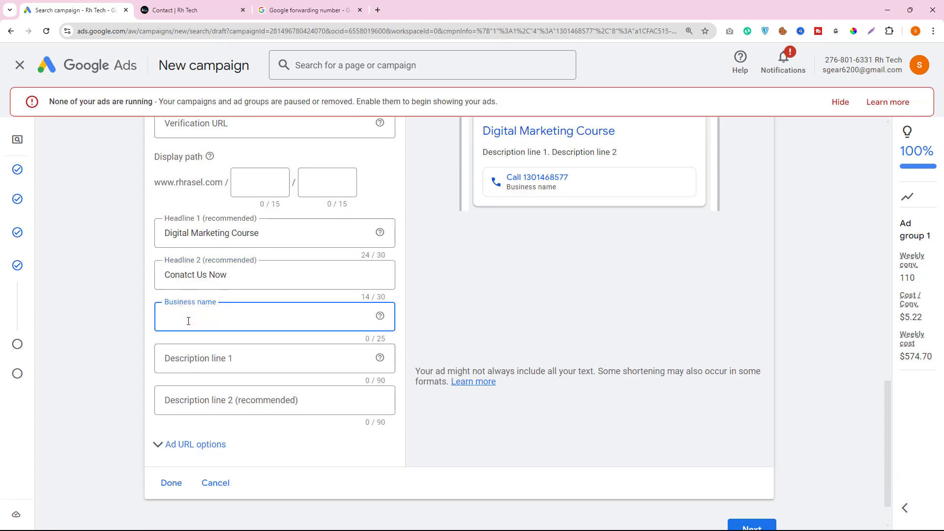
{"action": "triple_click", "coordinate": [213, 235]}
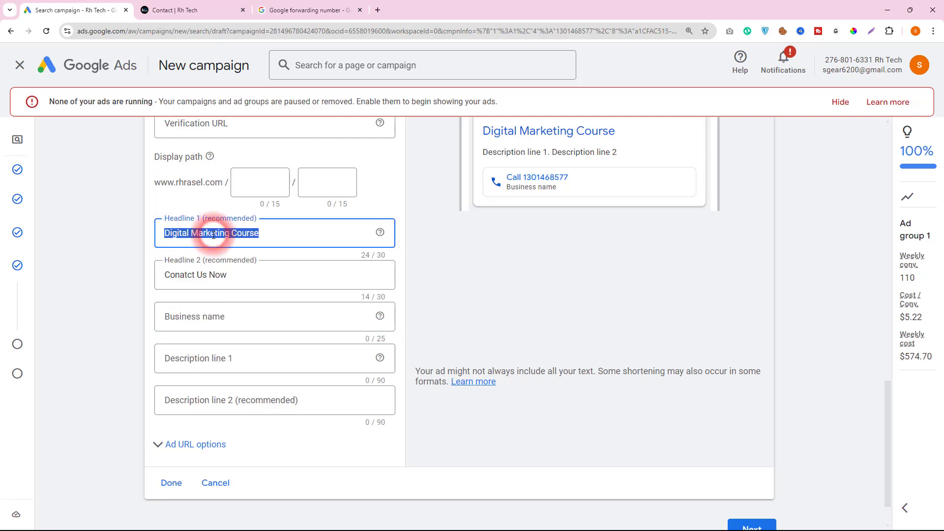
{"action": "key", "text": "ctrl+c"}
{"action": "left_click", "coordinate": [182, 317]}
{"action": "key", "text": "ctrl+v"}
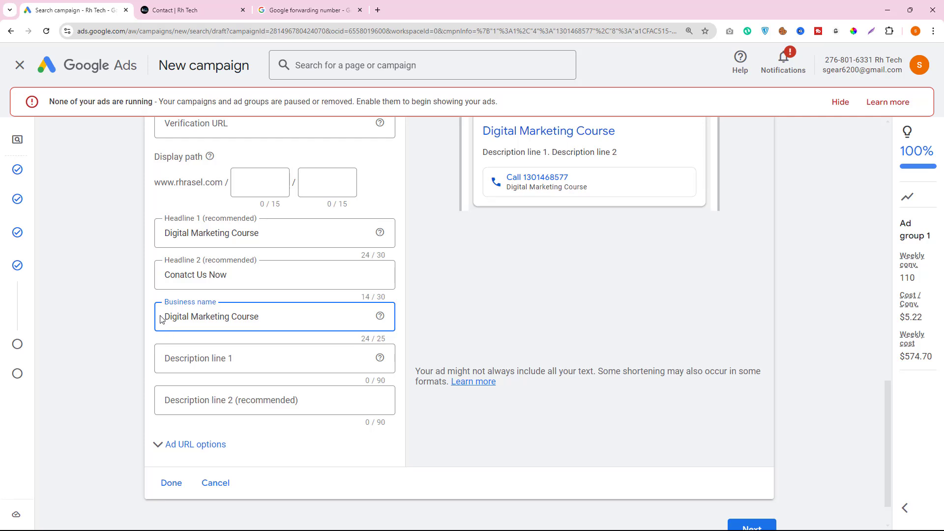
{"action": "triple_click", "coordinate": [204, 315]}
{"action": "type", "text": "Rh Tech"}
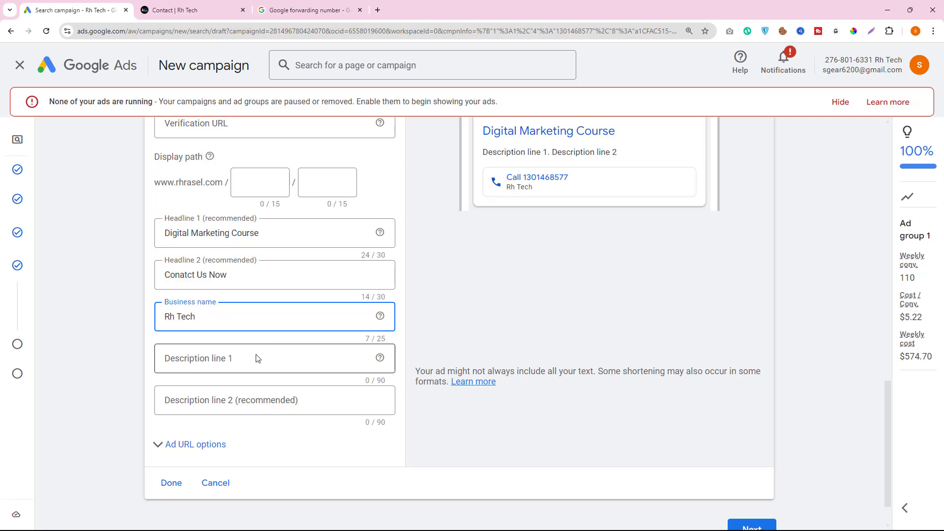
Paste the copied headline into Description line 1 and prefix it to read "Learn Digital Marketing Course"
{"action": "left_click", "coordinate": [235, 360]}
{"action": "key", "text": "ctrl+v"}
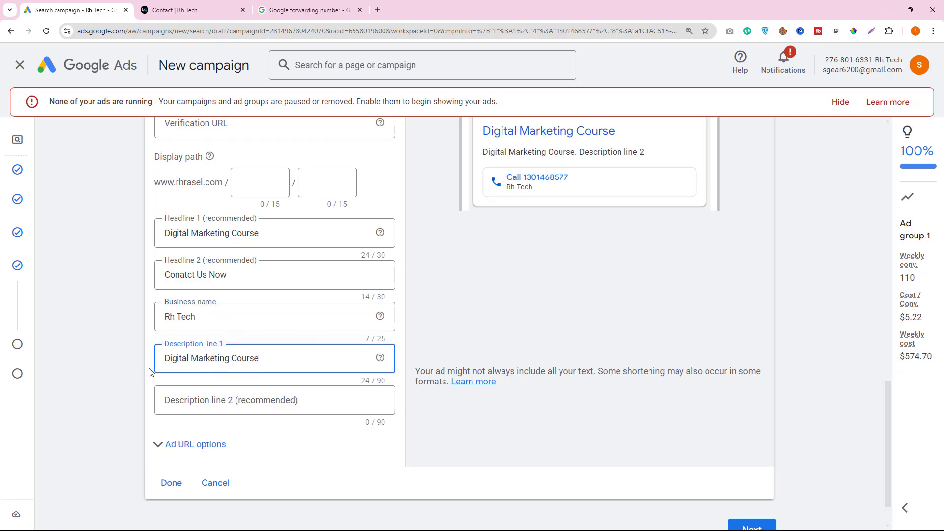
{"action": "left_click", "coordinate": [165, 358]}
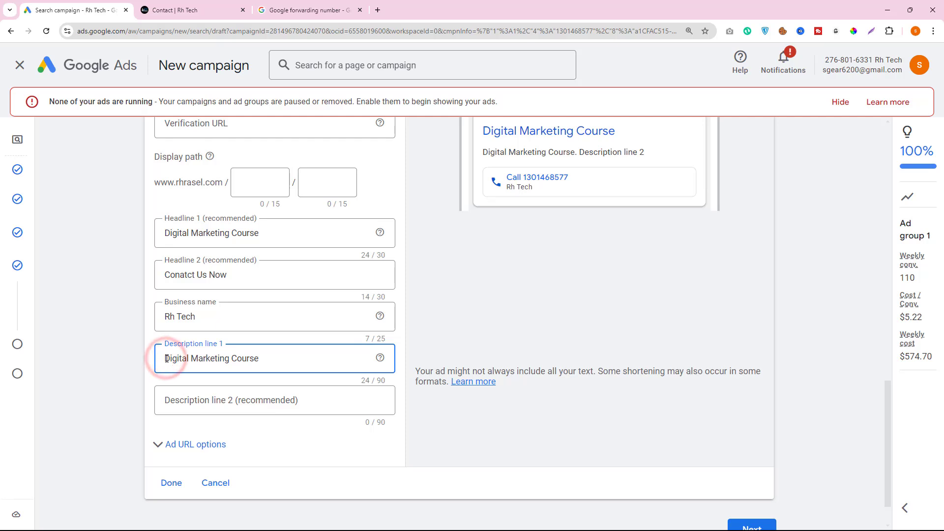
{"action": "type", "text": "Lern"}
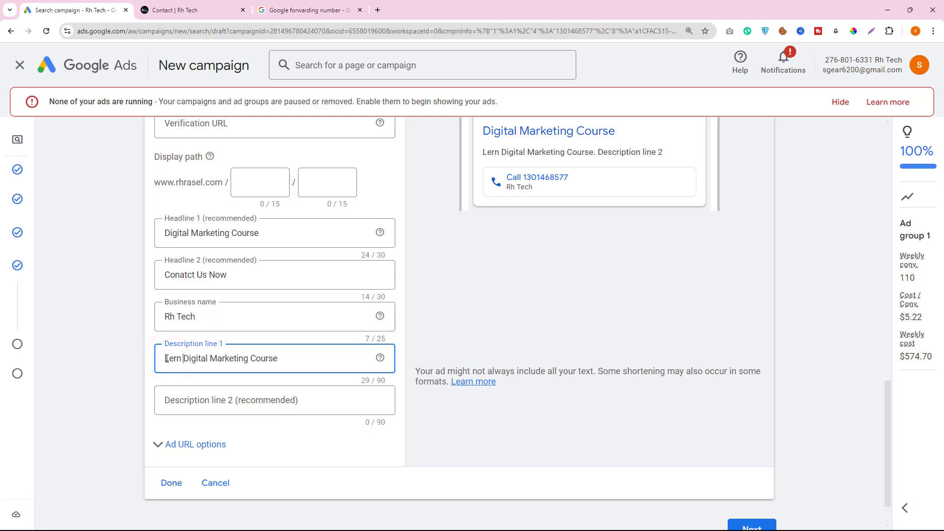
{"action": "key", "text": "BackSpace"}
{"action": "key", "text": "BackSpace"}
{"action": "key", "text": "BackSpace"}
{"action": "type", "text": "ar"}
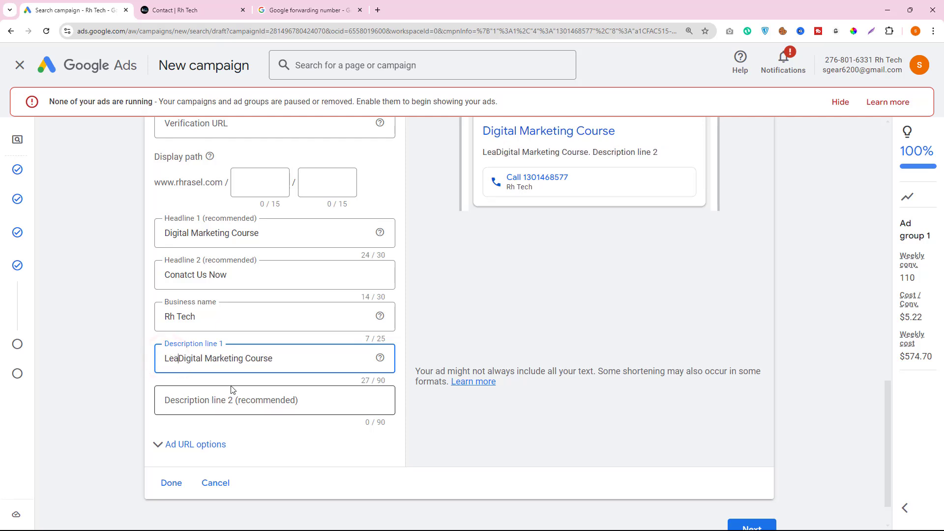
{"action": "type", "text": "n "}
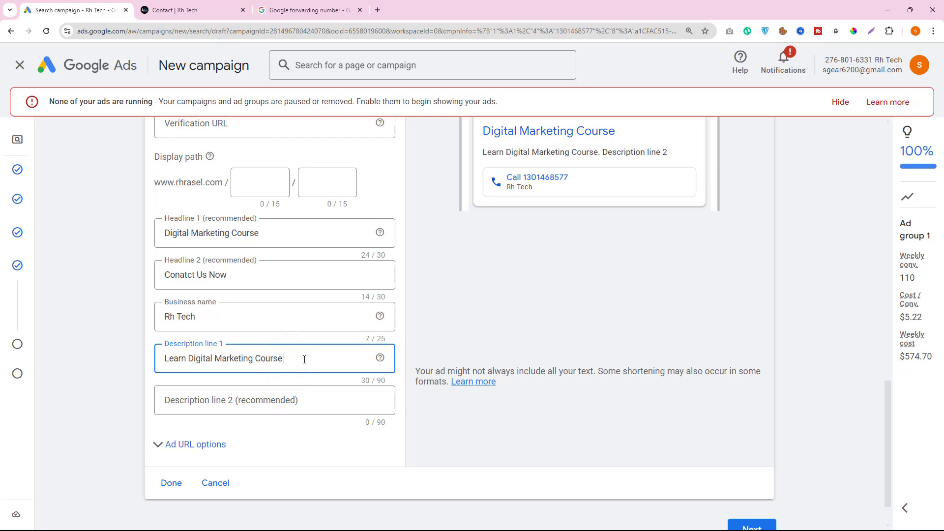
Add the word "Live" before "Course" so Description line 1 reads "Learn Digital Marketing Live Course"
{"action": "type", "text": " For"}
{"action": "key", "text": "BackSpace"}
{"action": "key", "text": "BackSpace"}
{"action": "key", "text": "BackSpace"}
{"action": "key", "text": "BackSpace"}
{"action": "type", "text": "Live"}
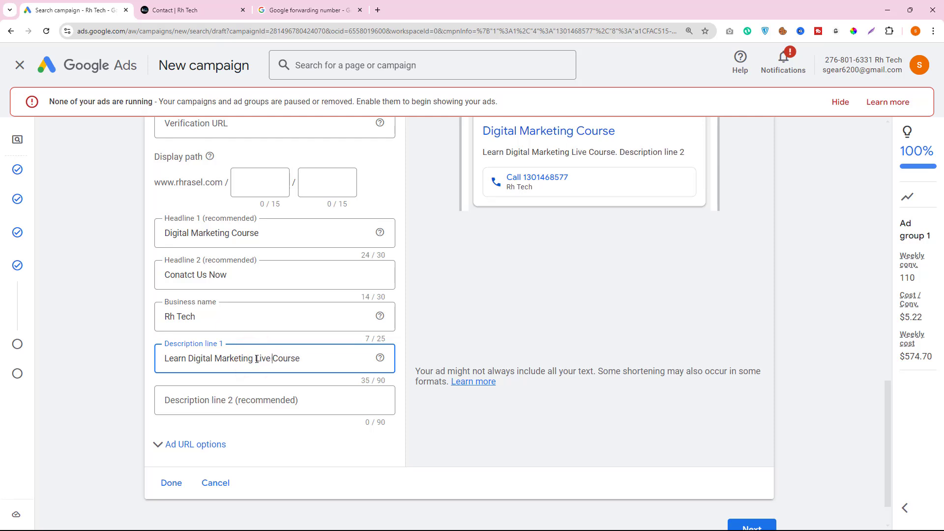
Enter "24/7 Support" as Description line 2 and expand the call ad's URL options
{"action": "left_click", "coordinate": [247, 408]}
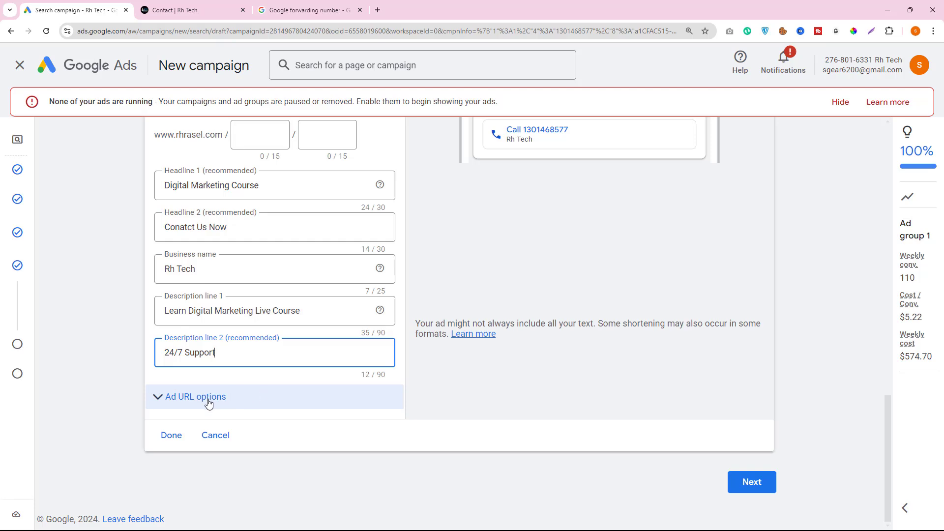
{"action": "left_click", "coordinate": [208, 398]}
{"action": "scroll", "coordinate": [206, 395], "scroll_direction": "down", "scroll_amount": 3}
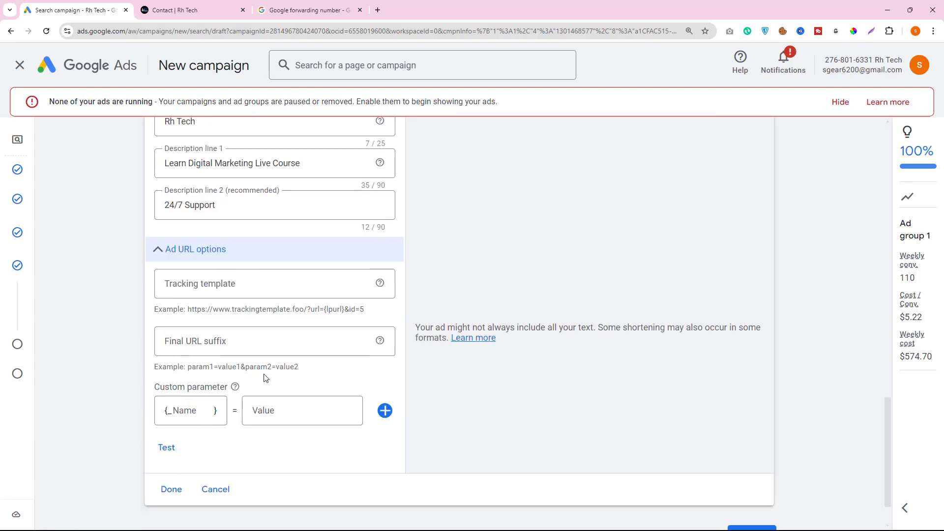
Review the call ad's URL options, filled-in text fields and ad preview
{"action": "scroll", "coordinate": [234, 309], "scroll_direction": "down", "scroll_amount": 1}
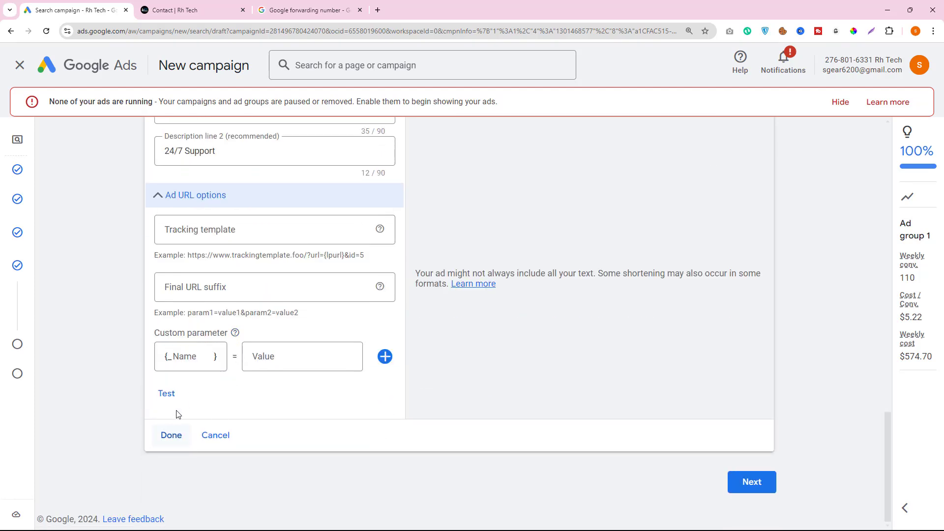
{"action": "scroll", "coordinate": [314, 352], "scroll_direction": "up", "scroll_amount": 2}
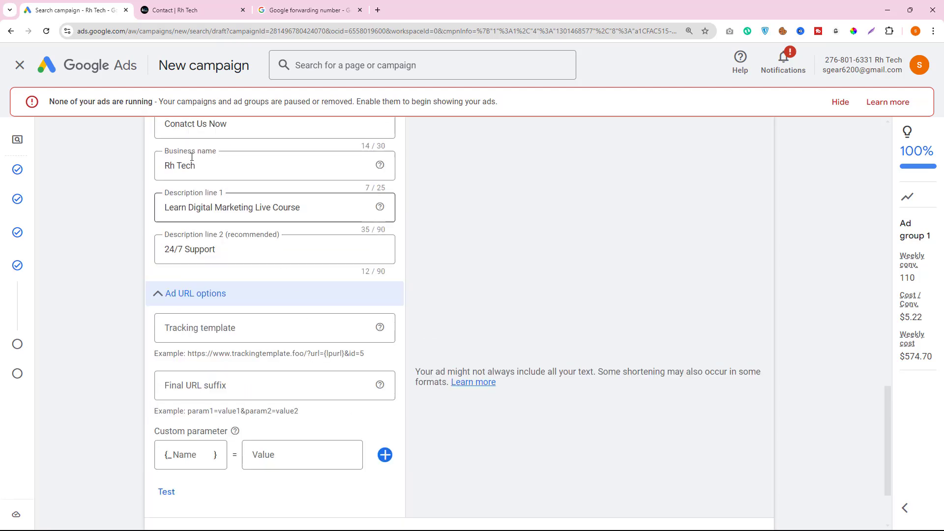
{"action": "scroll", "coordinate": [442, 375], "scroll_direction": "down", "scroll_amount": 2}
{"action": "scroll", "coordinate": [362, 349], "scroll_direction": "up", "scroll_amount": 10}
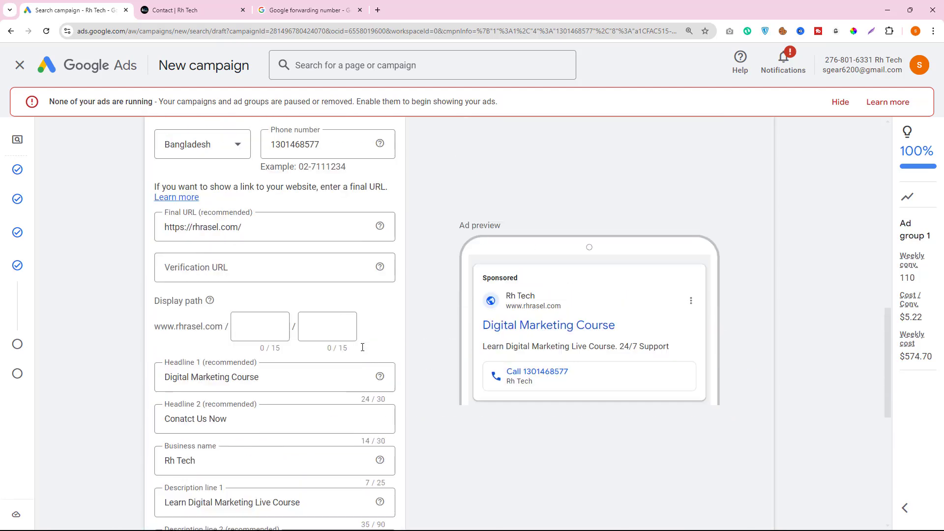
{"action": "scroll", "coordinate": [362, 350], "scroll_direction": "up", "scroll_amount": 3}
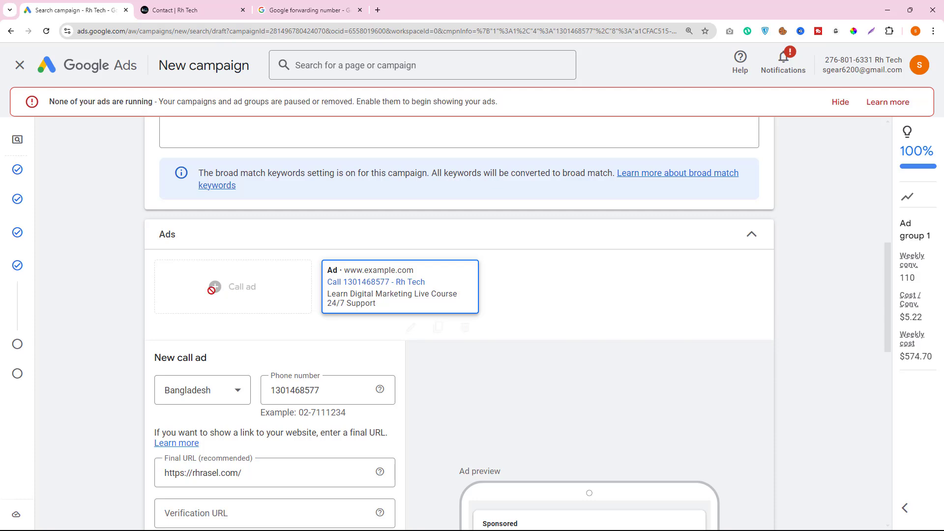
{"action": "scroll", "coordinate": [604, 393], "scroll_direction": "down", "scroll_amount": 6}
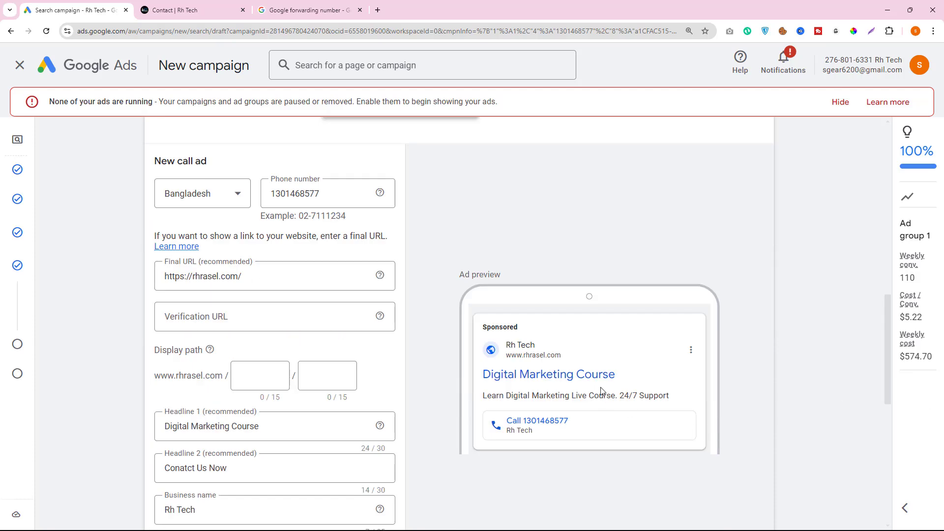
{"action": "scroll", "coordinate": [253, 291], "scroll_direction": "down", "scroll_amount": 2}
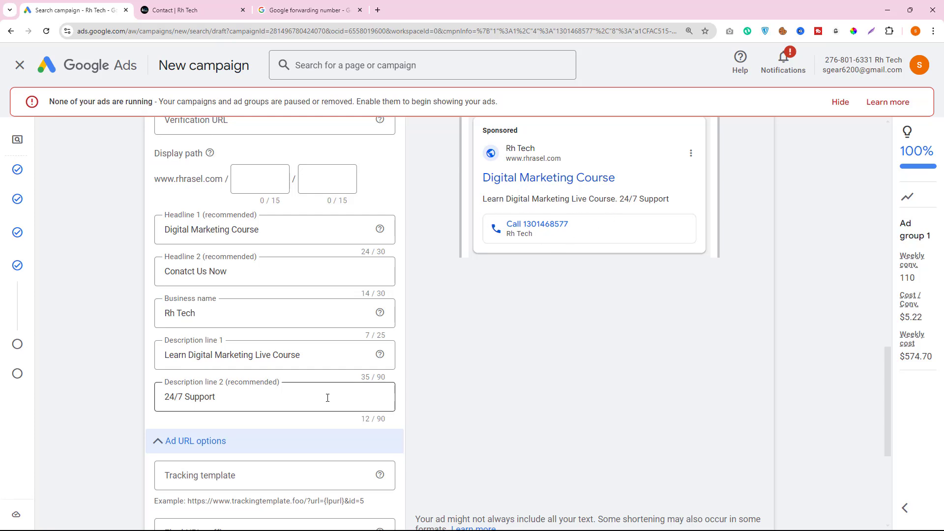
{"action": "scroll", "coordinate": [327, 399], "scroll_direction": "up", "scroll_amount": 3}
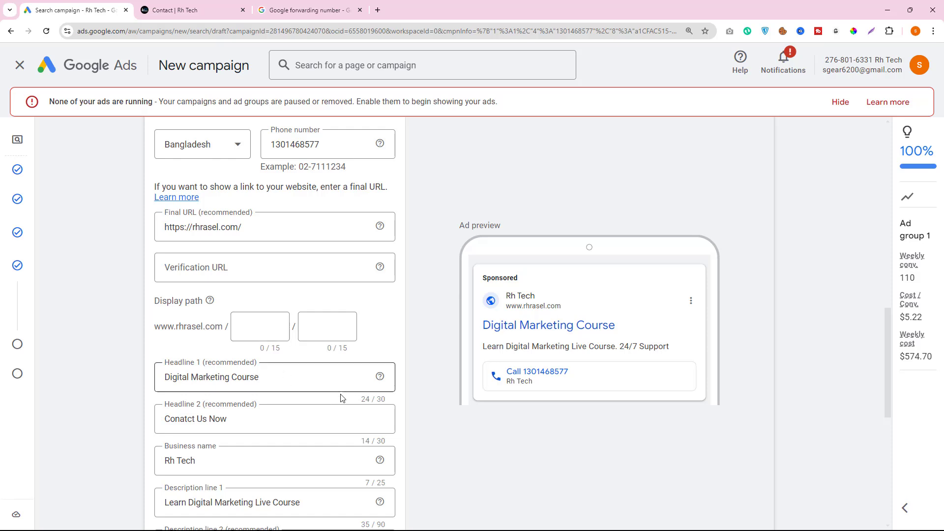
Extend the call ad's Headline 1 to "Digital Marketing Course In BD"
{"action": "left_click", "coordinate": [284, 373]}
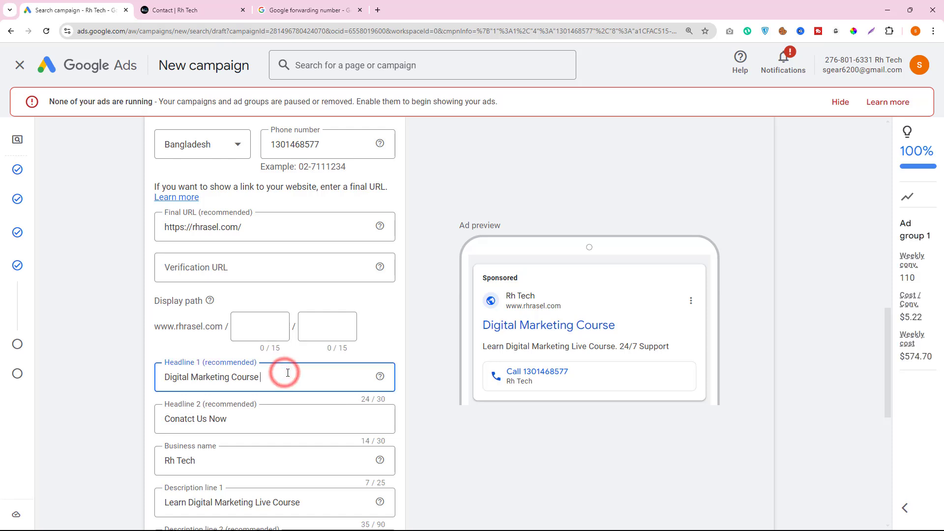
{"action": "type", "text": "In BD"}
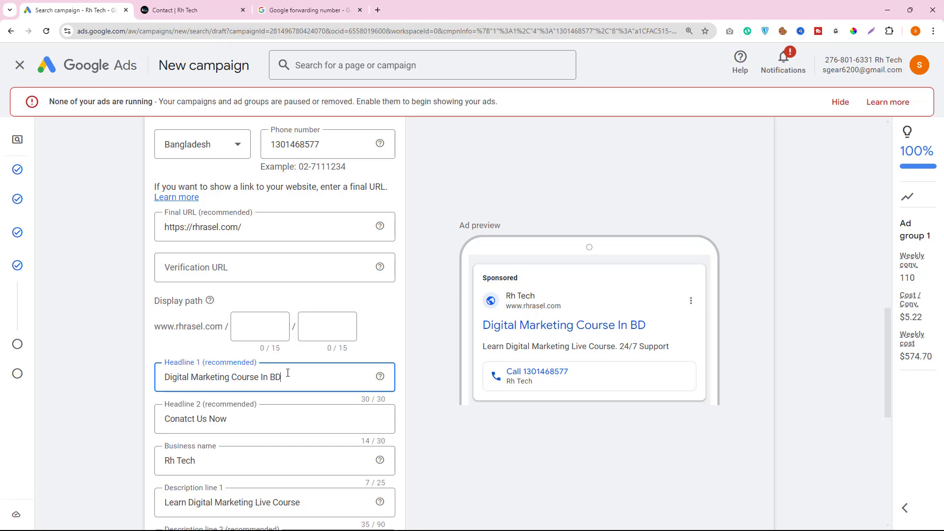
Continue from the finished ad to the campaign's Budget stage and complete the identity confirmation
{"action": "scroll", "coordinate": [689, 400], "scroll_direction": "down", "scroll_amount": 8}
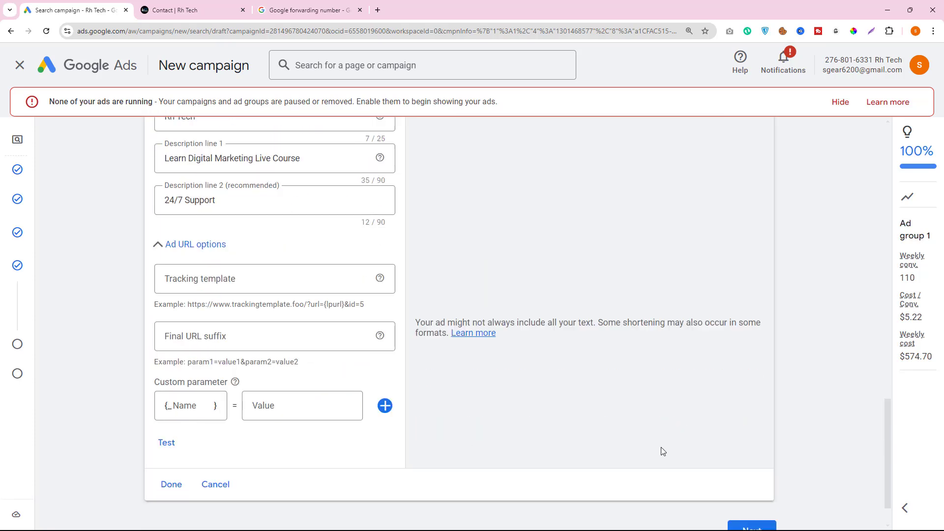
{"action": "left_click", "coordinate": [736, 488]}
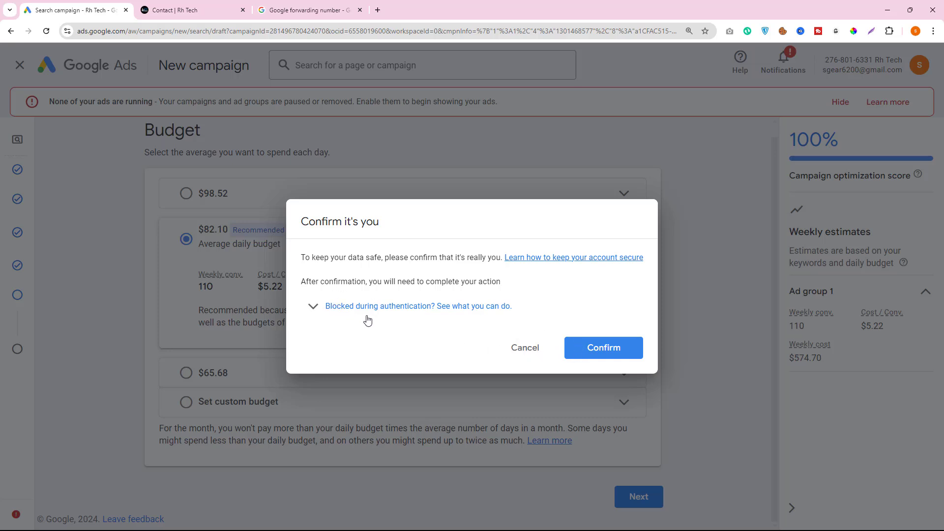
{"action": "left_click", "coordinate": [567, 348]}
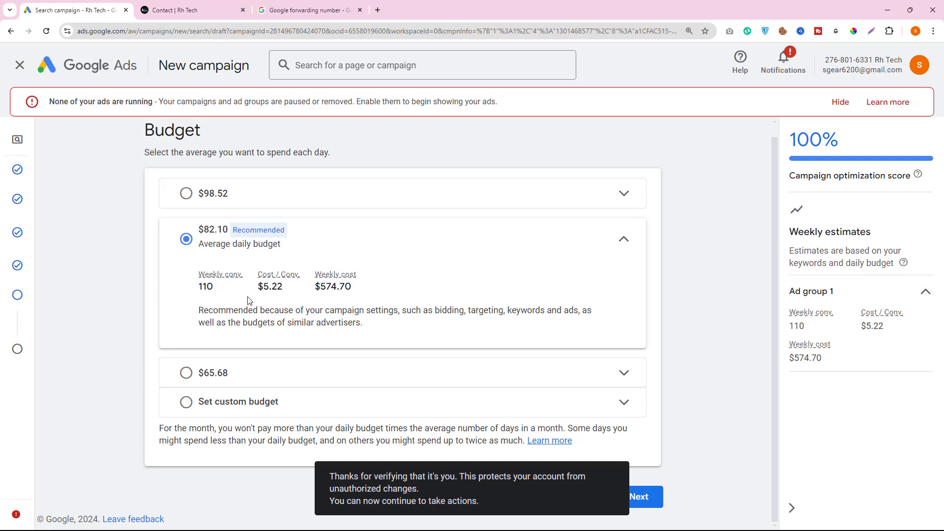
Set a custom average daily budget of $100 for the campaign and continue to the final review
{"action": "left_click", "coordinate": [224, 401]}
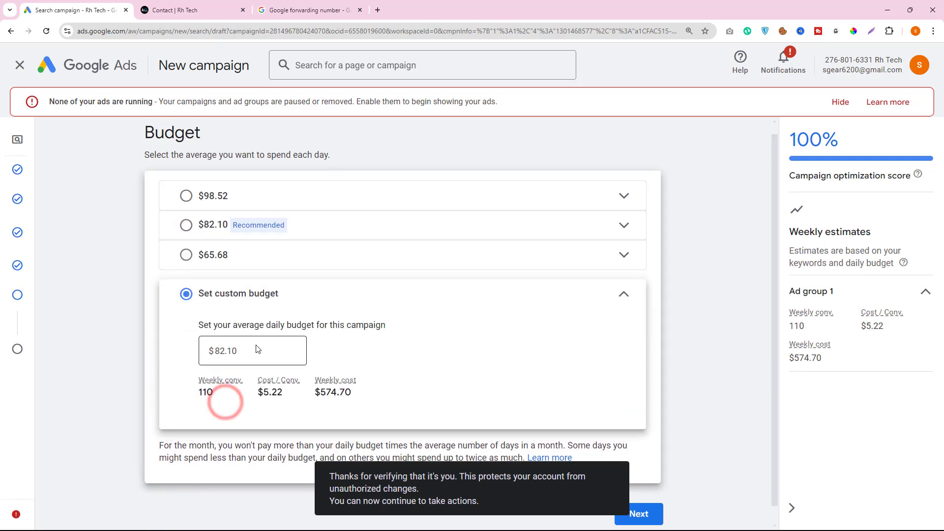
{"action": "double_click", "coordinate": [255, 349]}
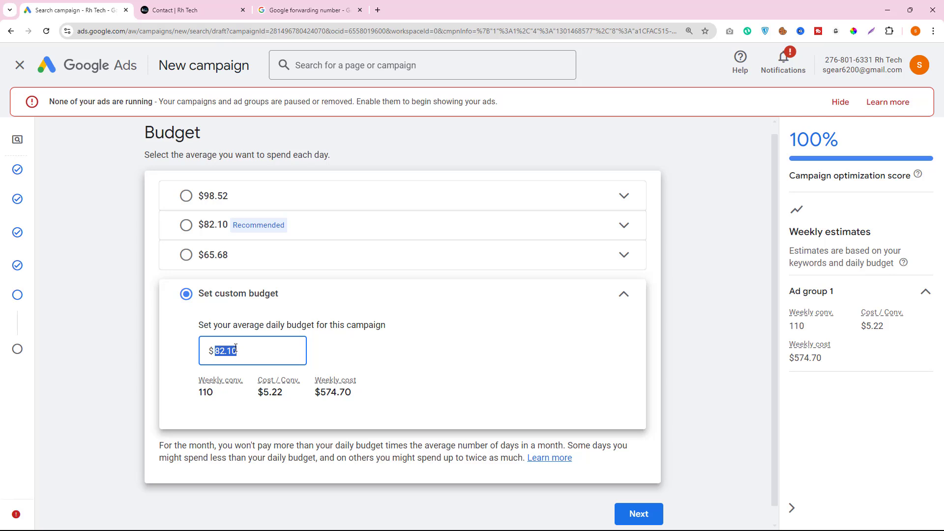
{"action": "type", "text": "100"}
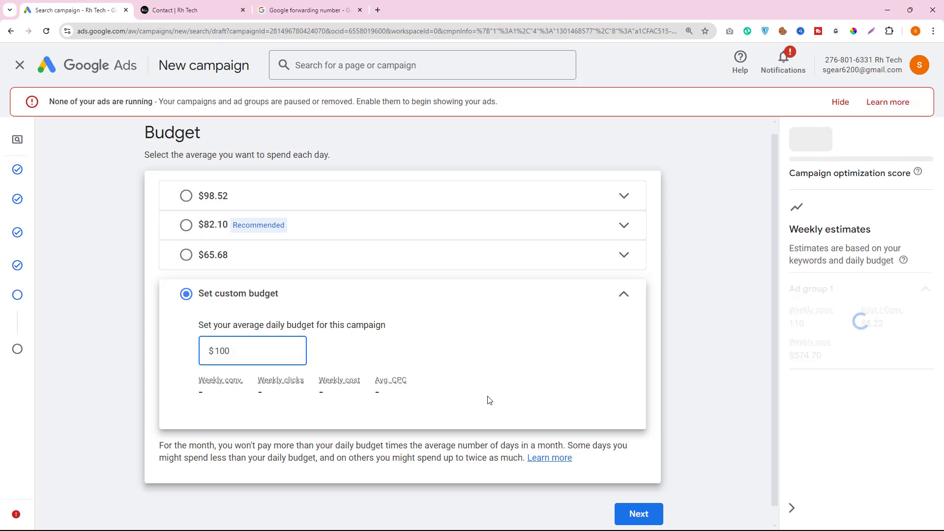
{"action": "scroll", "coordinate": [676, 446], "scroll_direction": "down", "scroll_amount": 1}
{"action": "left_click", "coordinate": [638, 496]}
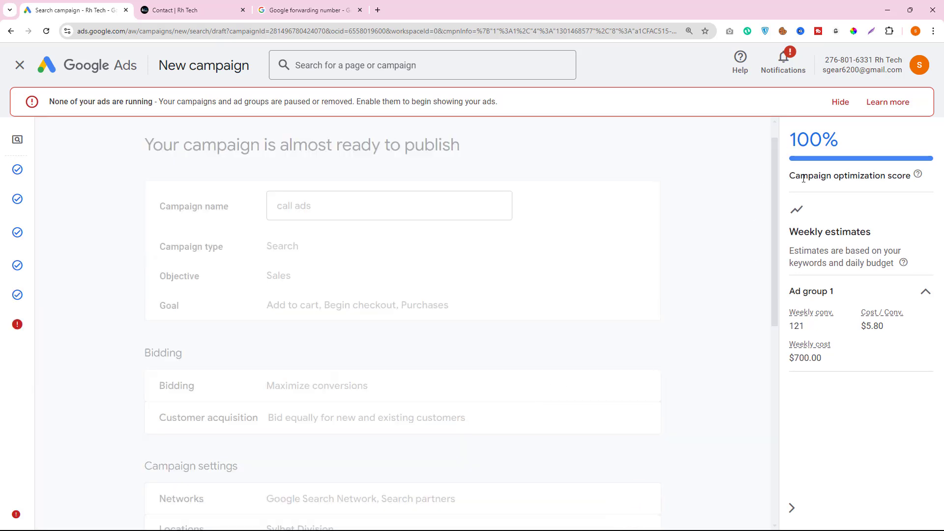
Review the optimization score and the campaign summary, from name and bidding through settings, keywords, ads and budget
{"action": "left_click_drag", "start_coordinate": [801, 175], "coordinate": [910, 177]}
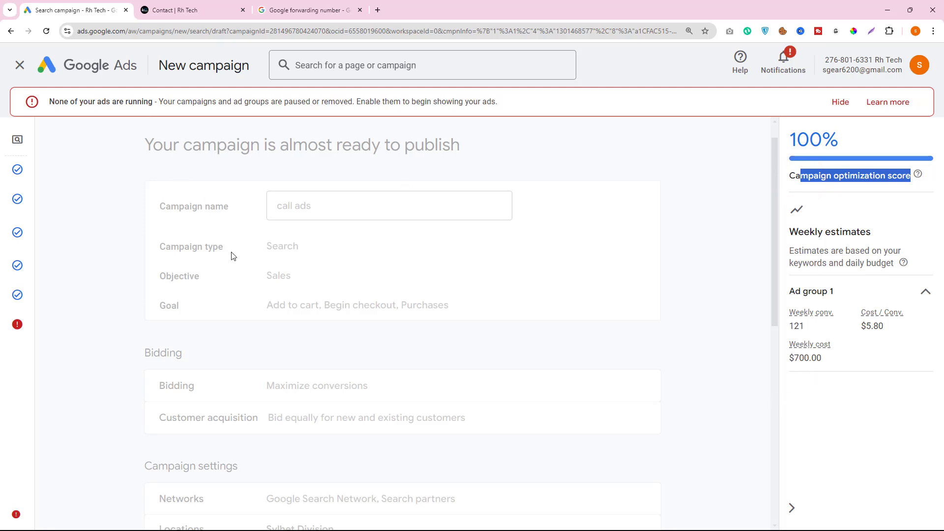
{"action": "scroll", "coordinate": [257, 308], "scroll_direction": "down", "scroll_amount": 4}
{"action": "scroll", "coordinate": [258, 309], "scroll_direction": "down", "scroll_amount": 5}
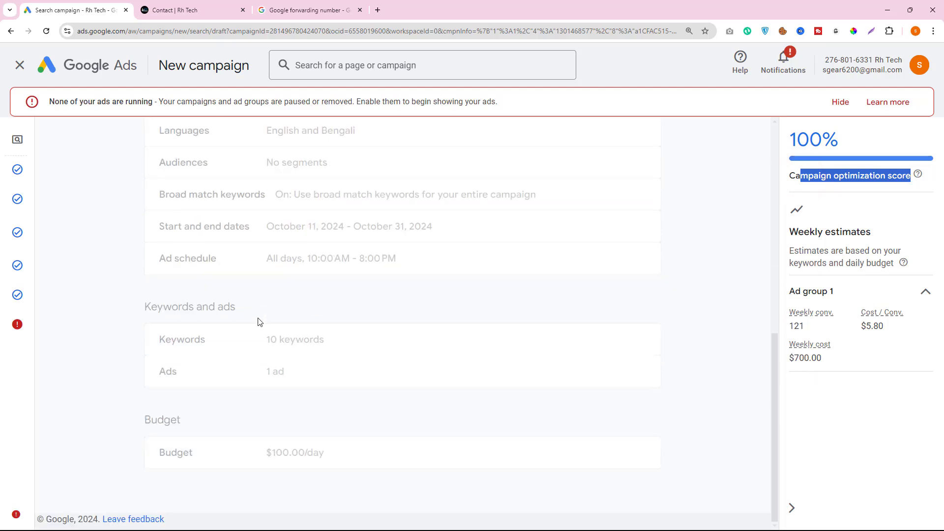
{"action": "scroll", "coordinate": [261, 325], "scroll_direction": "up", "scroll_amount": 10}
{"action": "scroll", "coordinate": [263, 343], "scroll_direction": "up", "scroll_amount": 1}
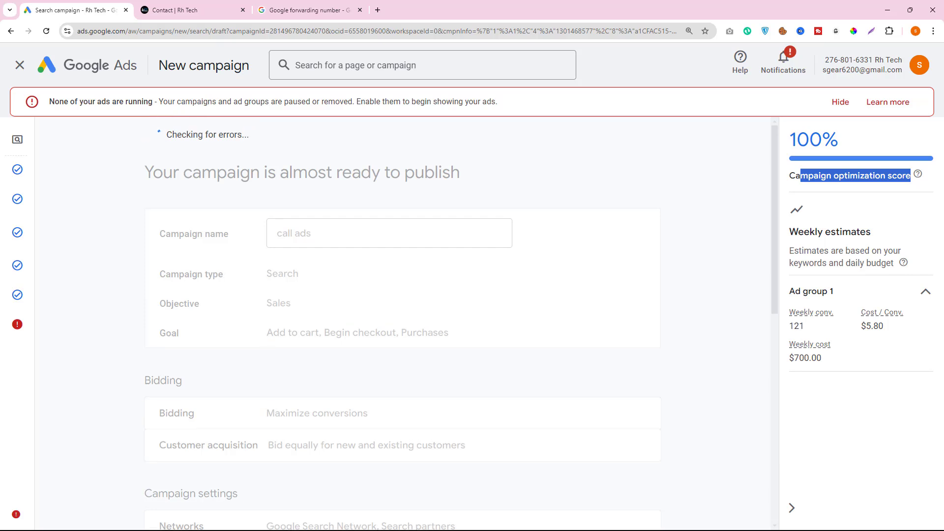
Hide the account notice about ads not running and look over the campaign summary's bidding, settings, keywords and ads
{"action": "left_click", "coordinate": [840, 103]}
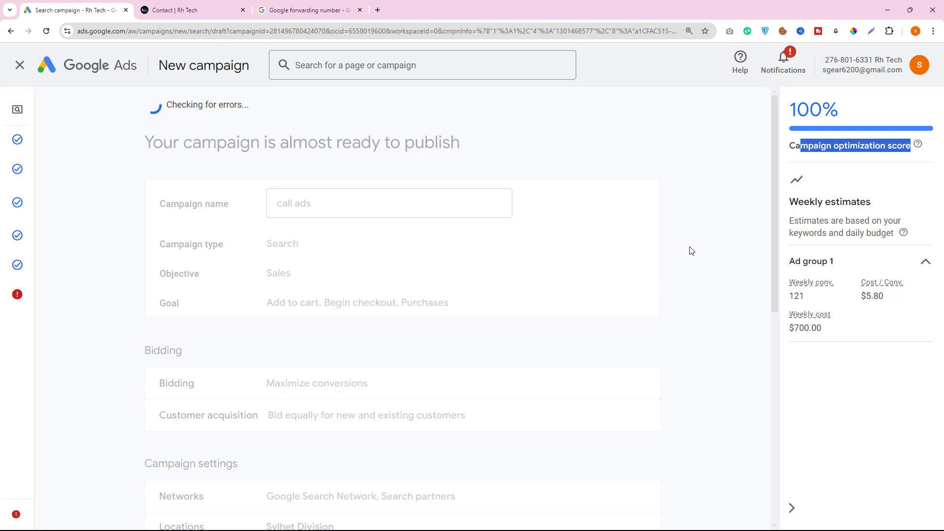
{"action": "scroll", "coordinate": [551, 374], "scroll_direction": "down", "scroll_amount": 7}
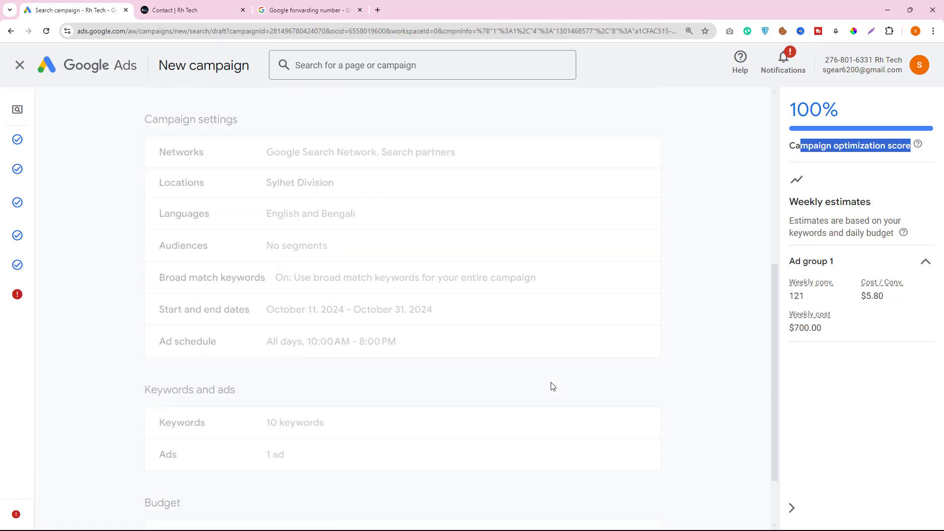
{"action": "scroll", "coordinate": [366, 375], "scroll_direction": "up", "scroll_amount": 4}
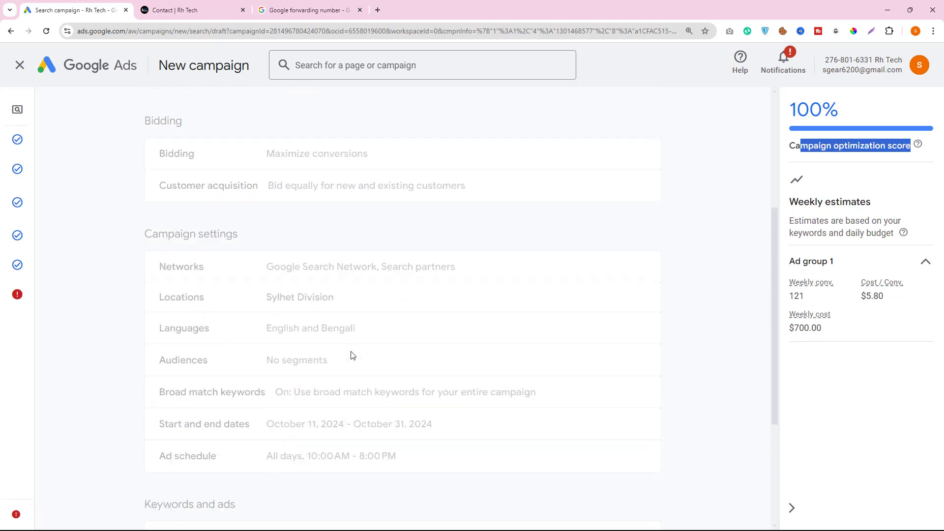
{"action": "scroll", "coordinate": [351, 355], "scroll_direction": "up", "scroll_amount": 5}
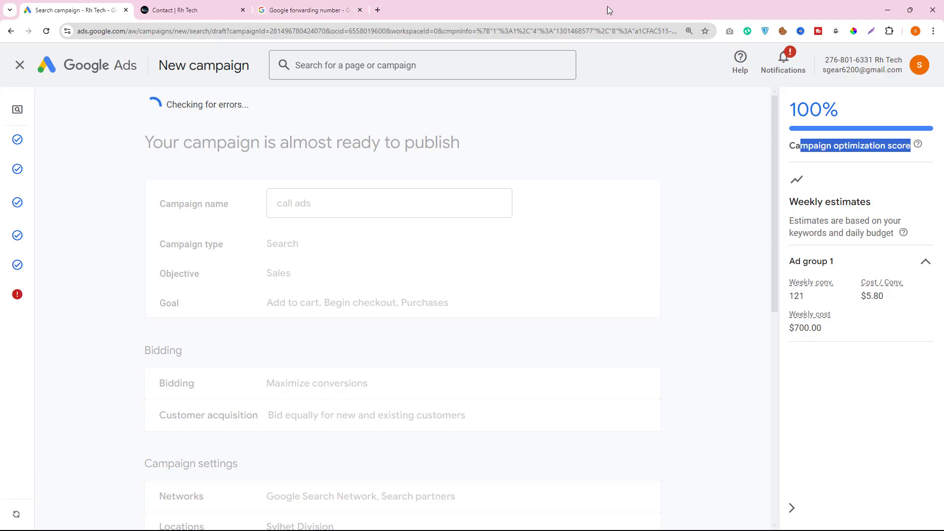
Switch to YouTube and look through the lessons in the Google Ads Full Course (Bangla) playlist, from the first class to the last
{"action": "left_click", "coordinate": [887, 10]}
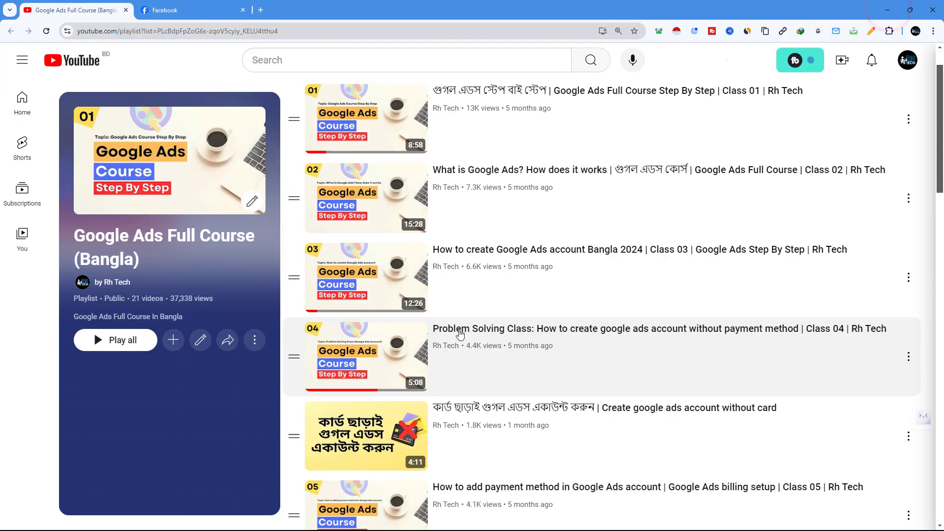
{"action": "scroll", "coordinate": [460, 333], "scroll_direction": "down", "scroll_amount": 20}
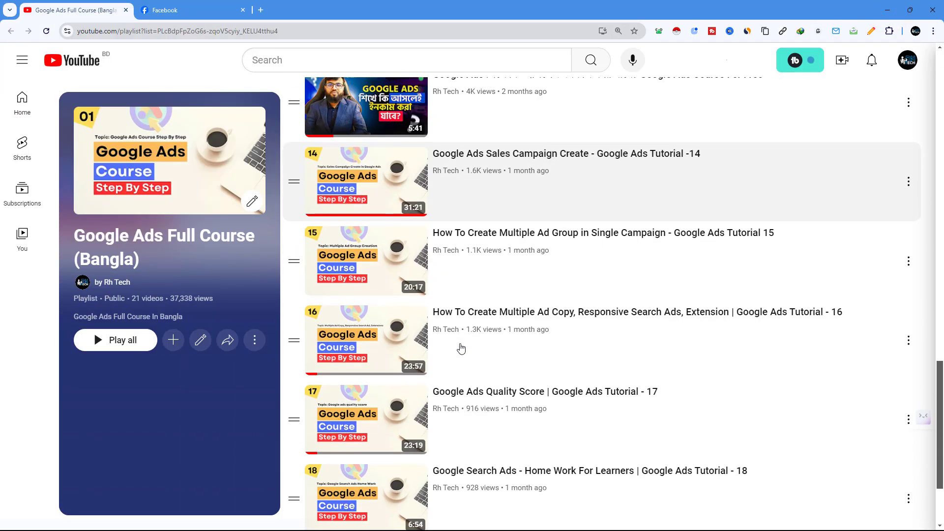
{"action": "scroll", "coordinate": [460, 349], "scroll_direction": "up", "scroll_amount": 20}
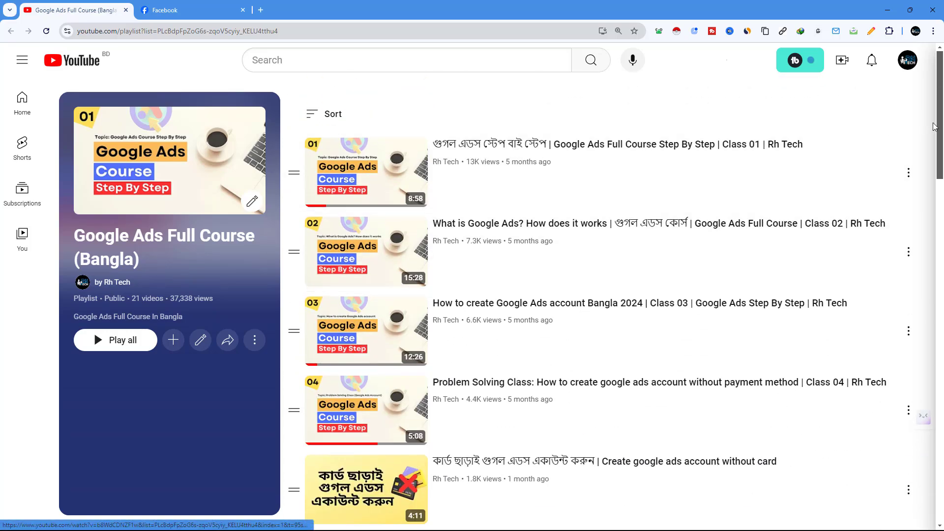
{"action": "scroll", "coordinate": [934, 127], "scroll_direction": "down", "scroll_amount": 20}
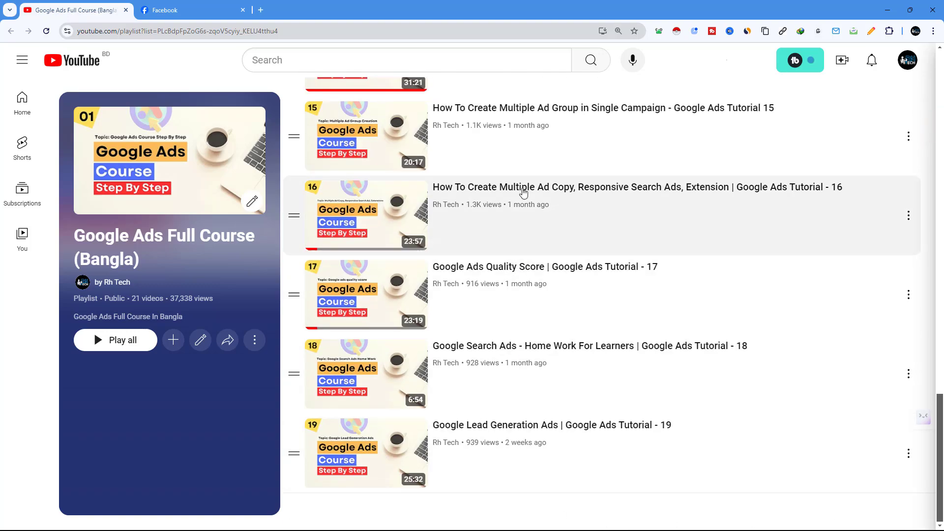
{"action": "scroll", "coordinate": [567, 275], "scroll_direction": "up", "scroll_amount": 5}
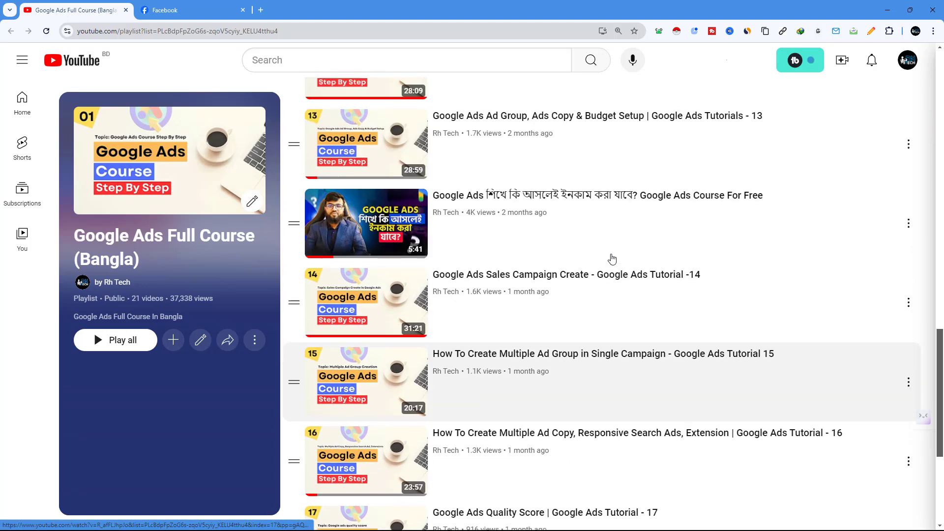
{"action": "scroll", "coordinate": [612, 261], "scroll_direction": "down", "scroll_amount": 5}
{"action": "scroll", "coordinate": [612, 261], "scroll_direction": "down", "scroll_amount": 1}
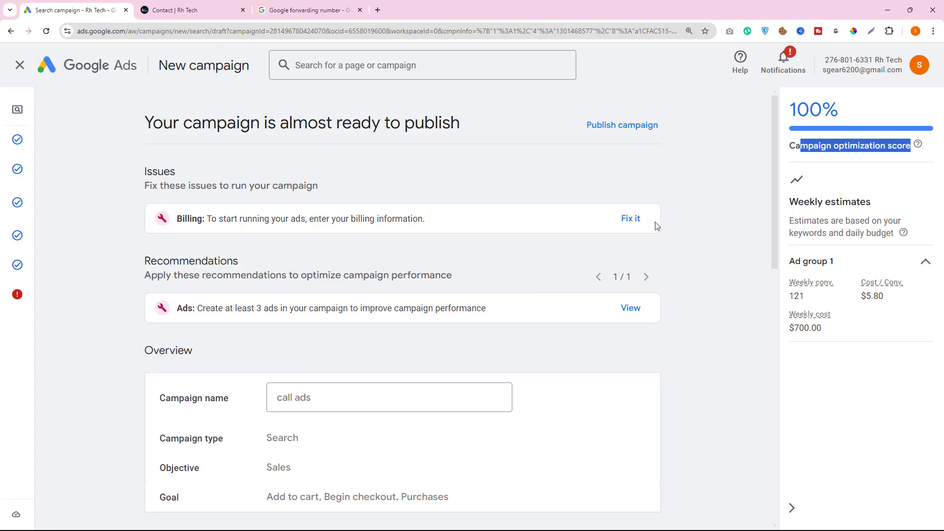
Check the fix for the billing issue, publish the "call ads" campaign despite the missing information and look over its diagnostic insights
{"action": "left_click", "coordinate": [631, 218]}
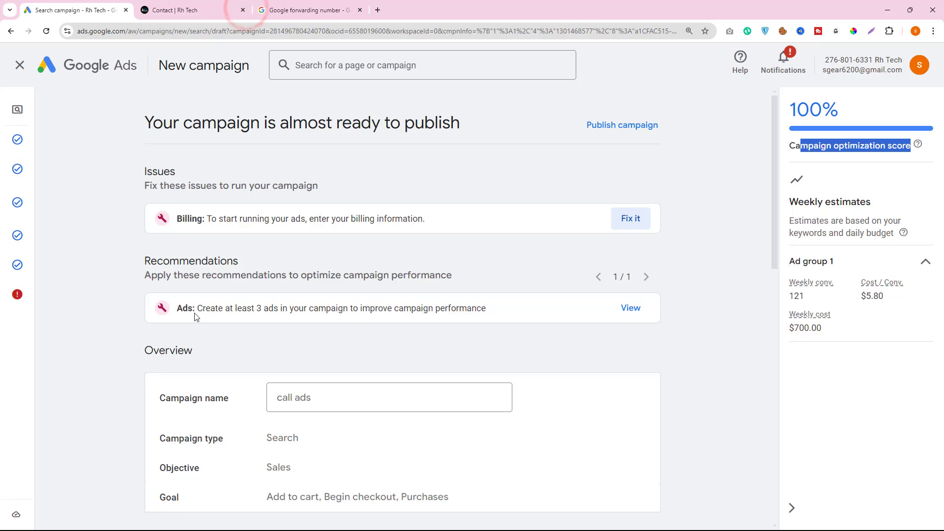
{"action": "scroll", "coordinate": [207, 275], "scroll_direction": "down", "scroll_amount": 10}
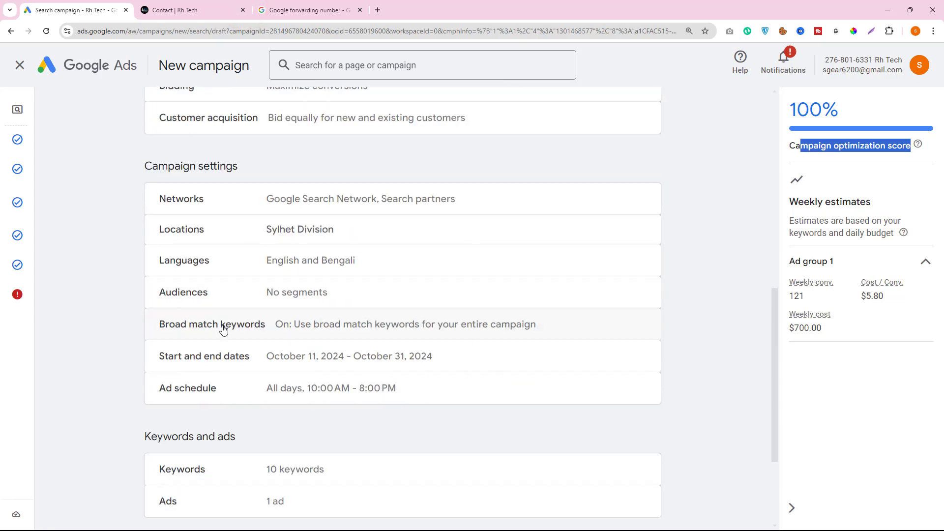
{"action": "left_click", "coordinate": [592, 471]}
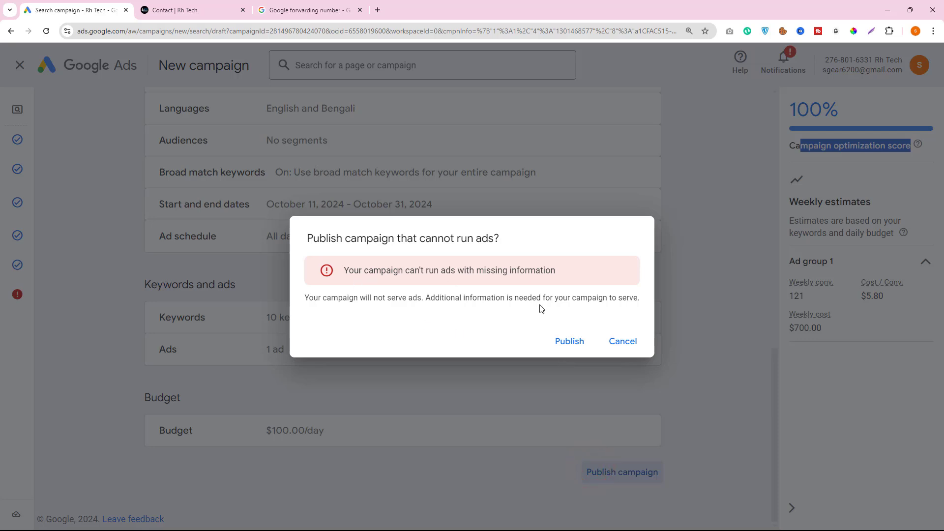
{"action": "left_click", "coordinate": [572, 340]}
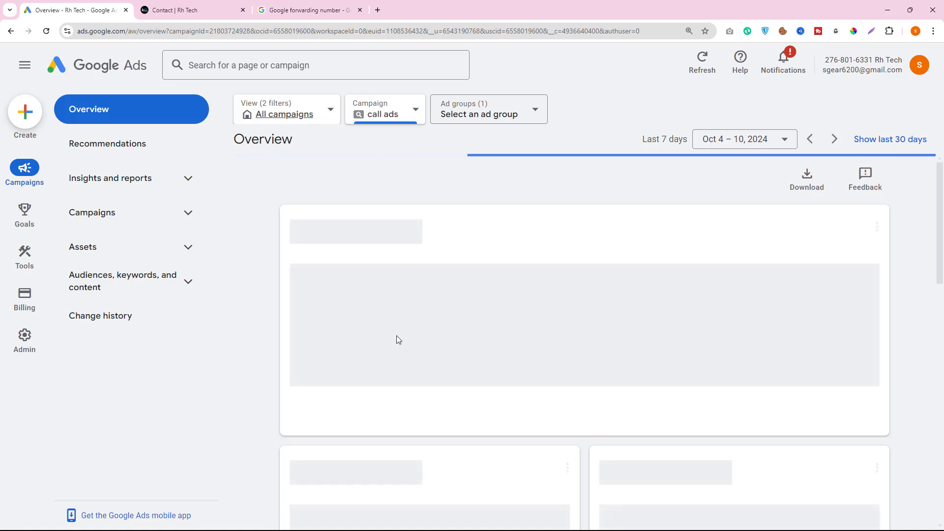
{"action": "scroll", "coordinate": [408, 330], "scroll_direction": "down", "scroll_amount": 2}
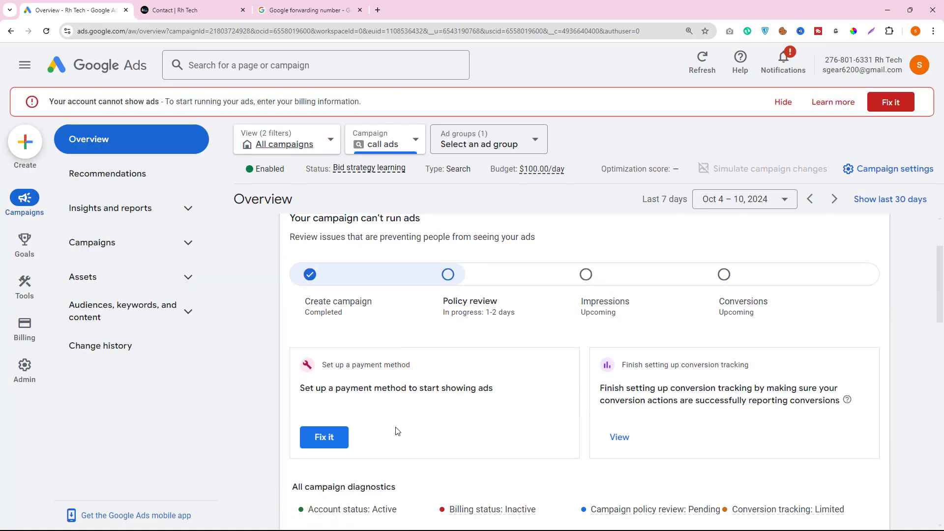
{"action": "scroll", "coordinate": [405, 350], "scroll_direction": "up", "scroll_amount": 2}
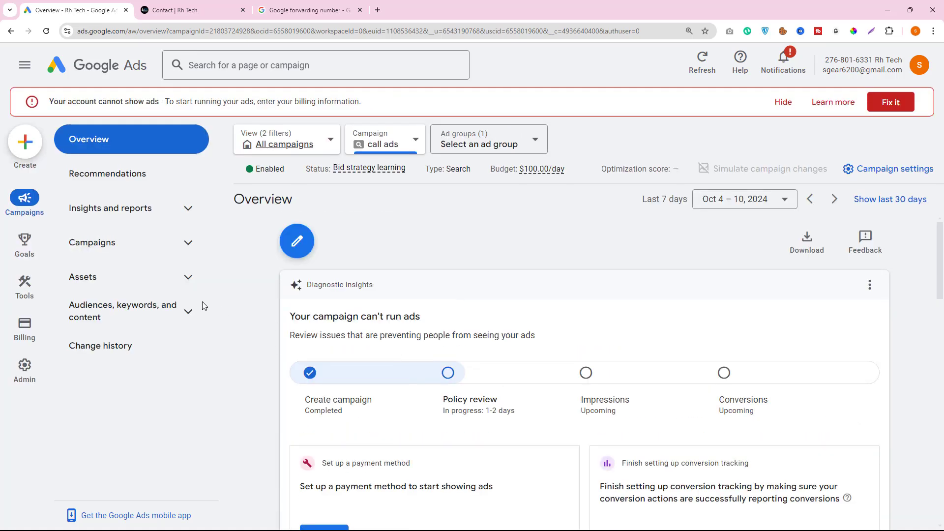
Select the "call ads" campaign in the account's campaign list and change its status to Pause
{"action": "left_click", "coordinate": [131, 241]}
{"action": "left_click", "coordinate": [102, 276]}
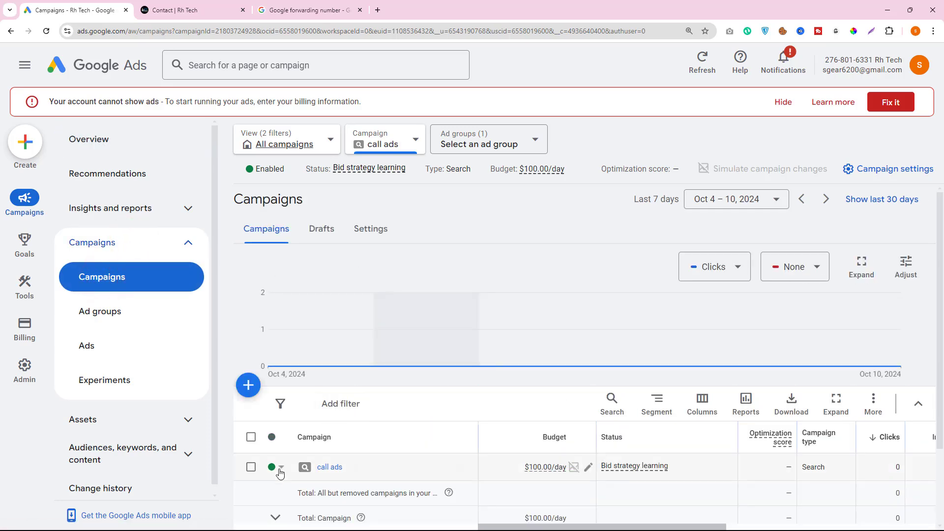
{"action": "left_click", "coordinate": [251, 466]}
{"action": "scroll", "coordinate": [266, 443], "scroll_direction": "down", "scroll_amount": 1}
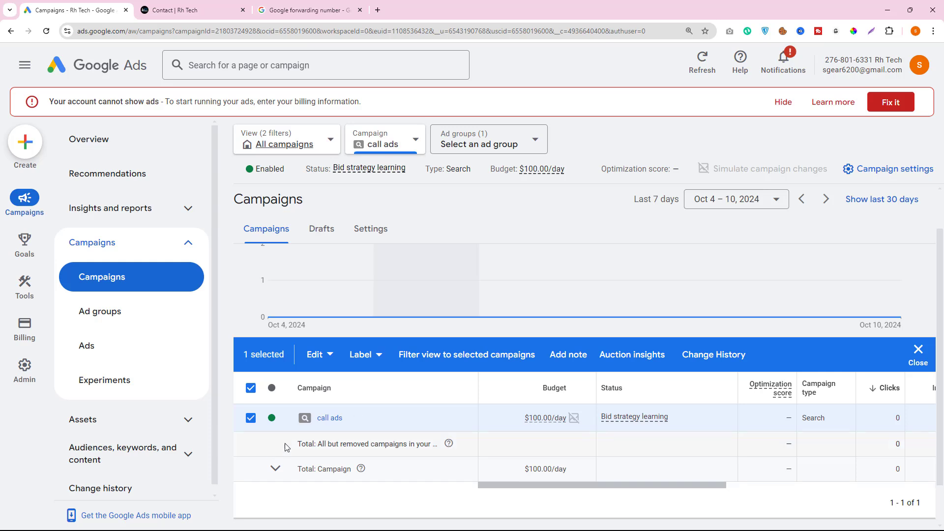
{"action": "left_click", "coordinate": [284, 416]}
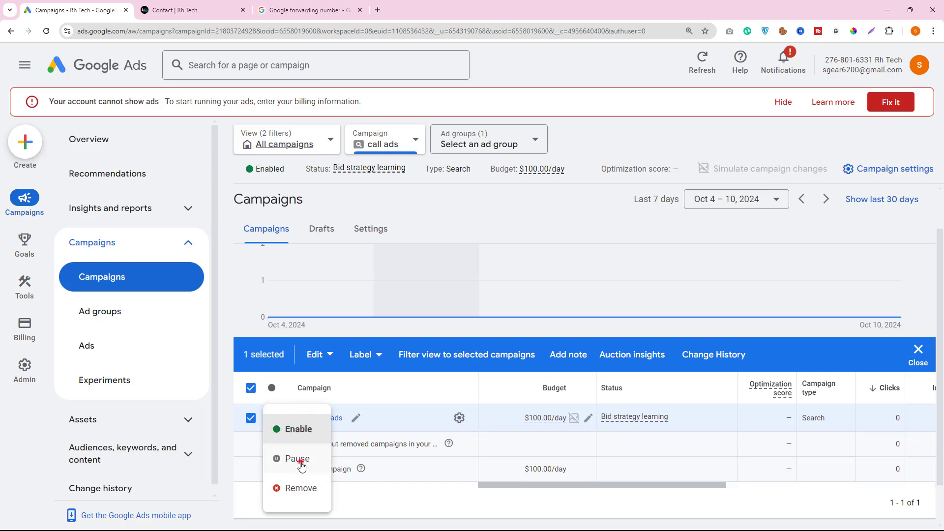
{"action": "left_click", "coordinate": [298, 459]}
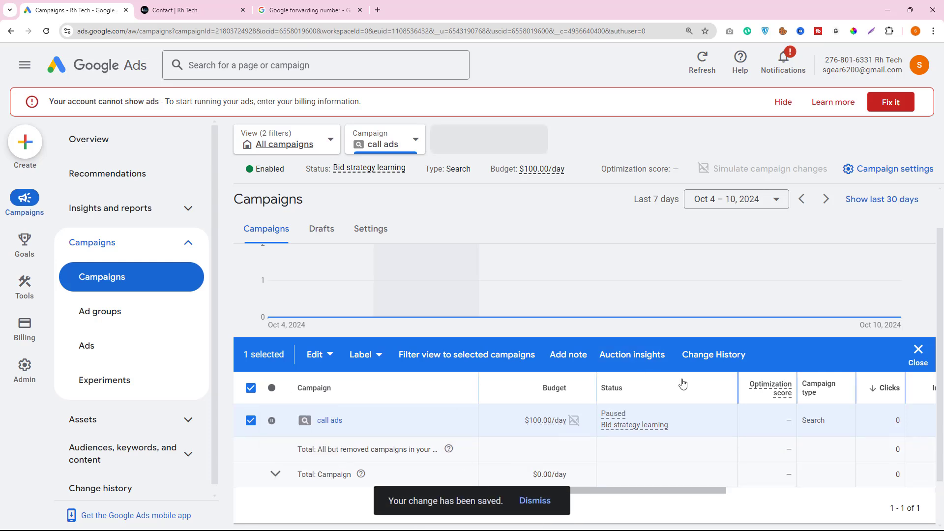
Close the Rh Tech Contact page and the Google forwarding number search, keeping only the campaign list open
{"action": "left_click", "coordinate": [243, 10]}
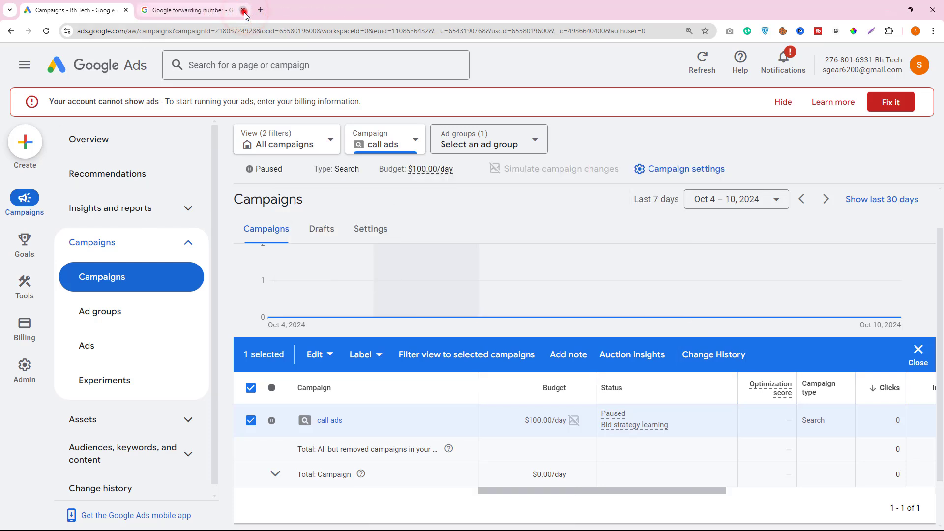
{"action": "left_click", "coordinate": [243, 10]}
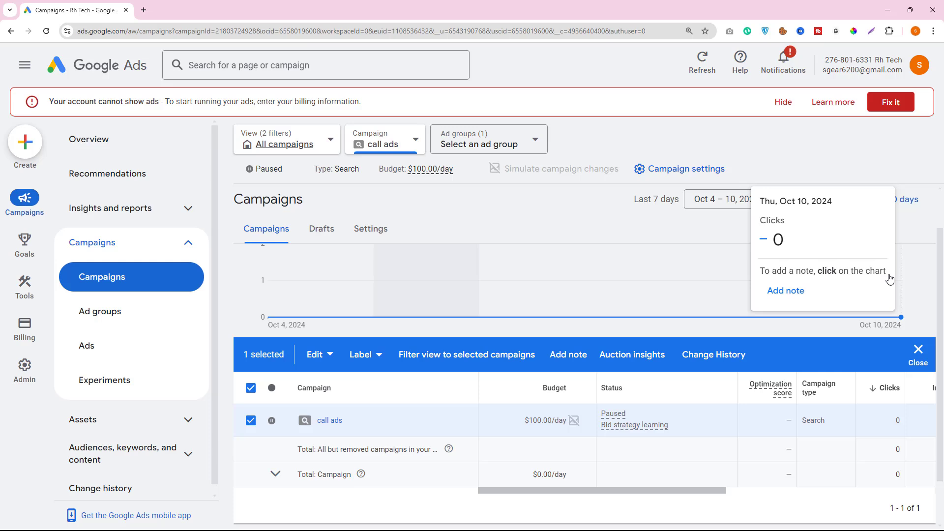